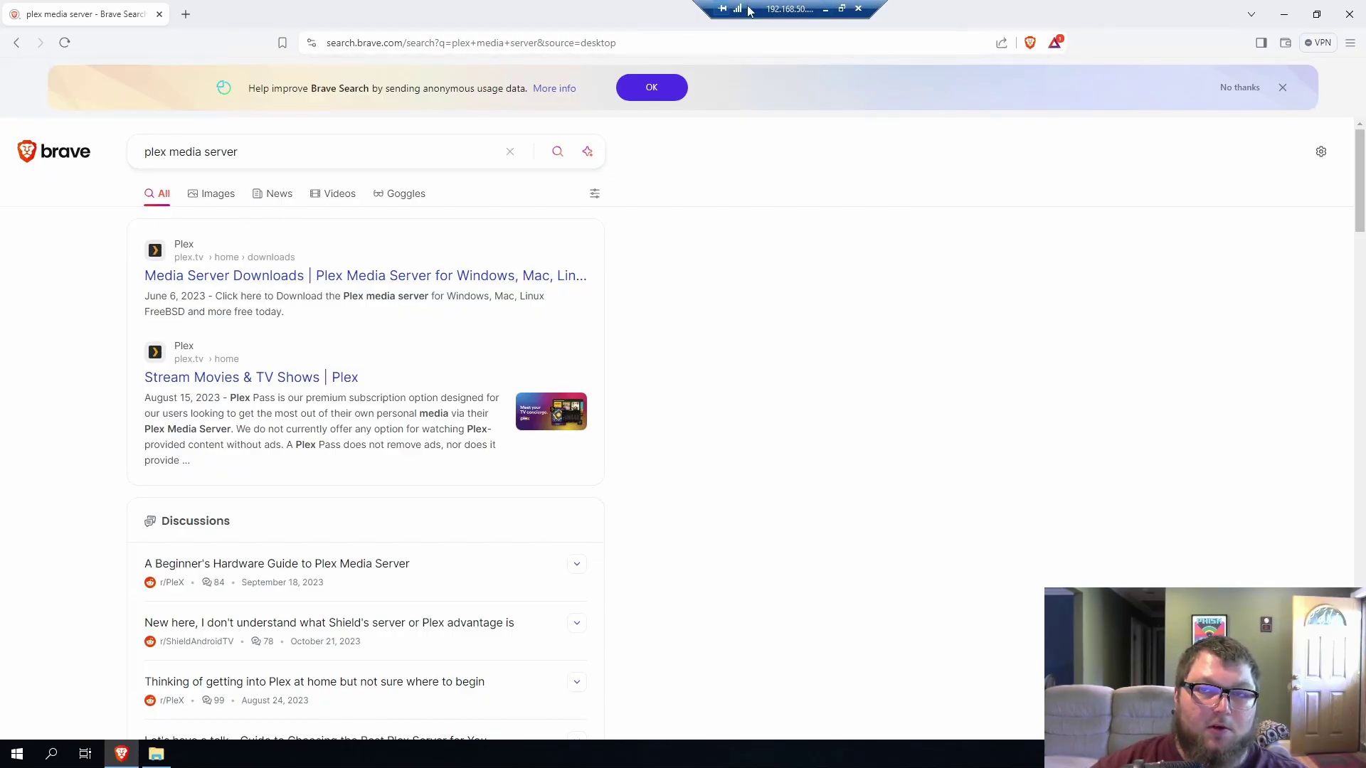
# - Open Server Manager to view the local server dashboard, then close it and return to Proxmox
pyautogui.click(1282, 15)
pyautogui.click(16, 754)
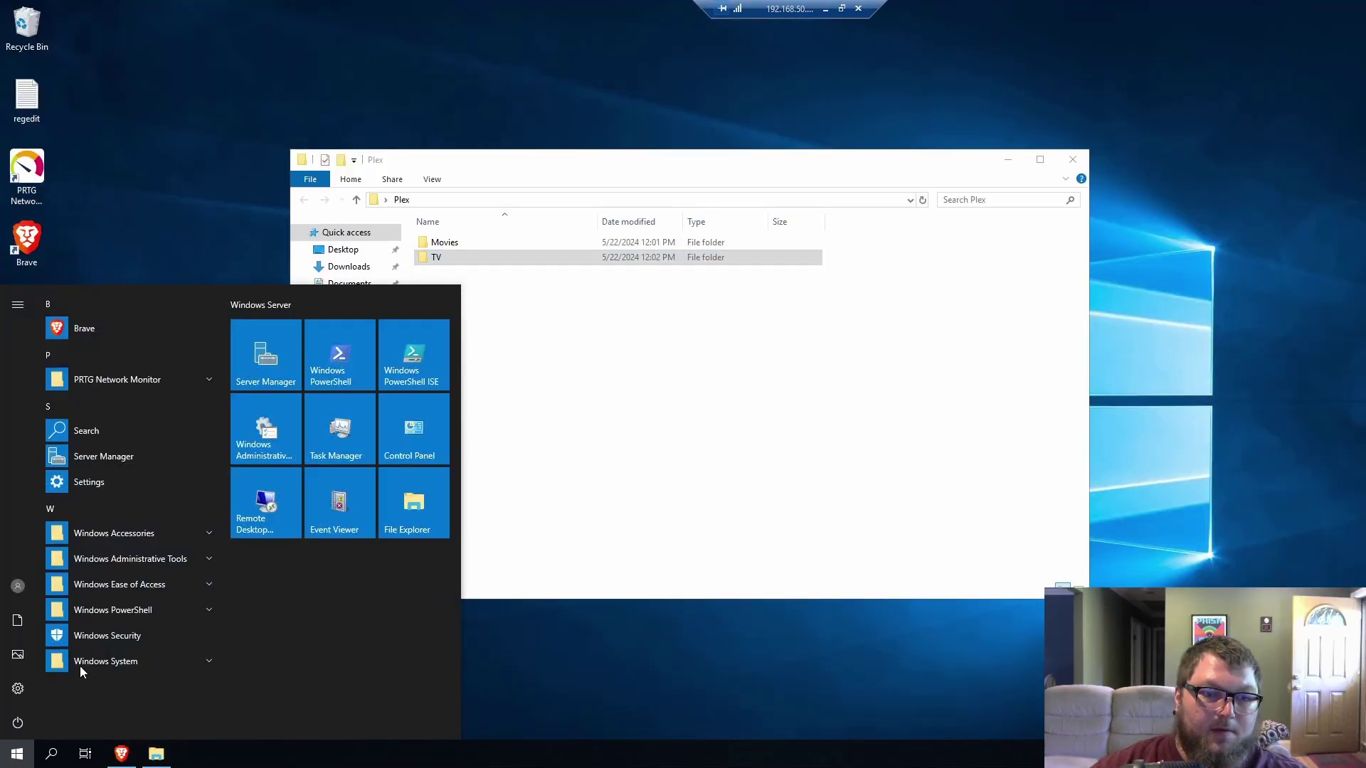
pyautogui.click(284, 374)
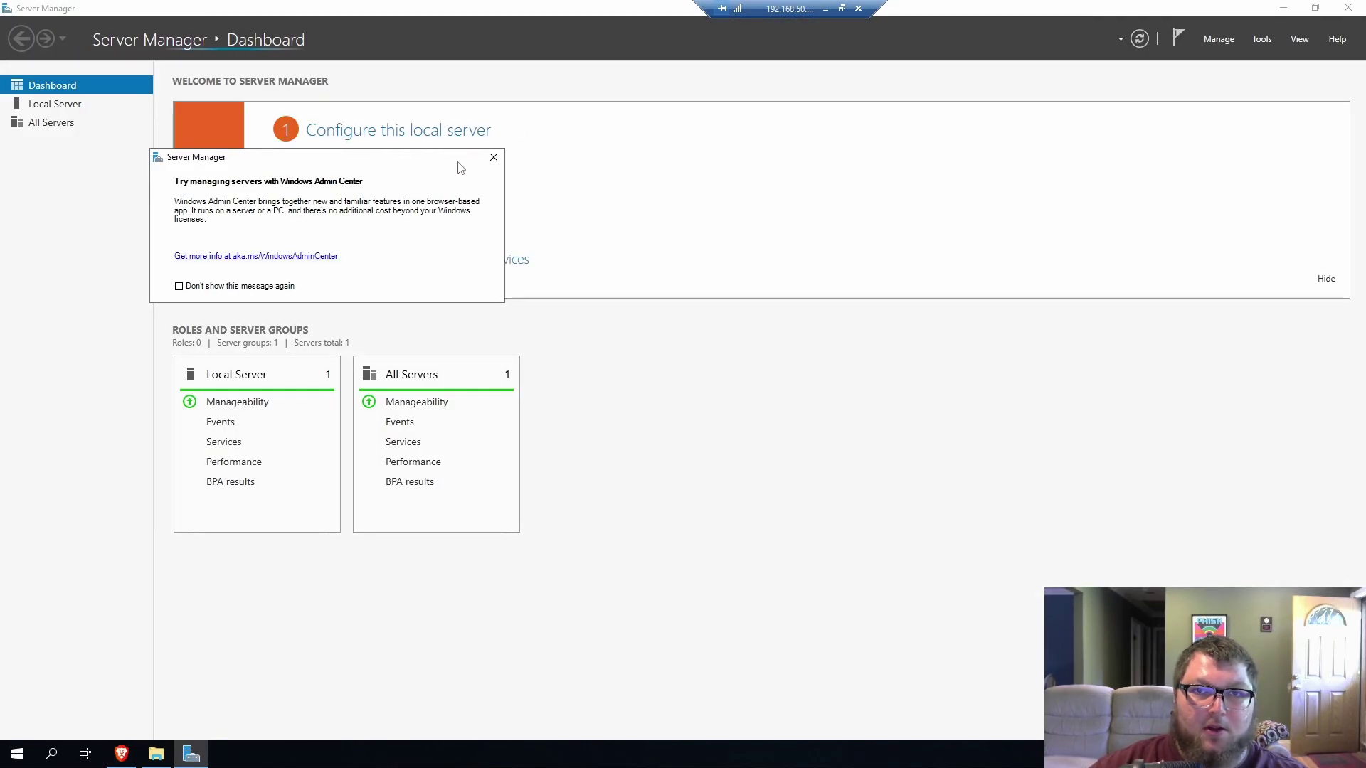
pyautogui.click(494, 158)
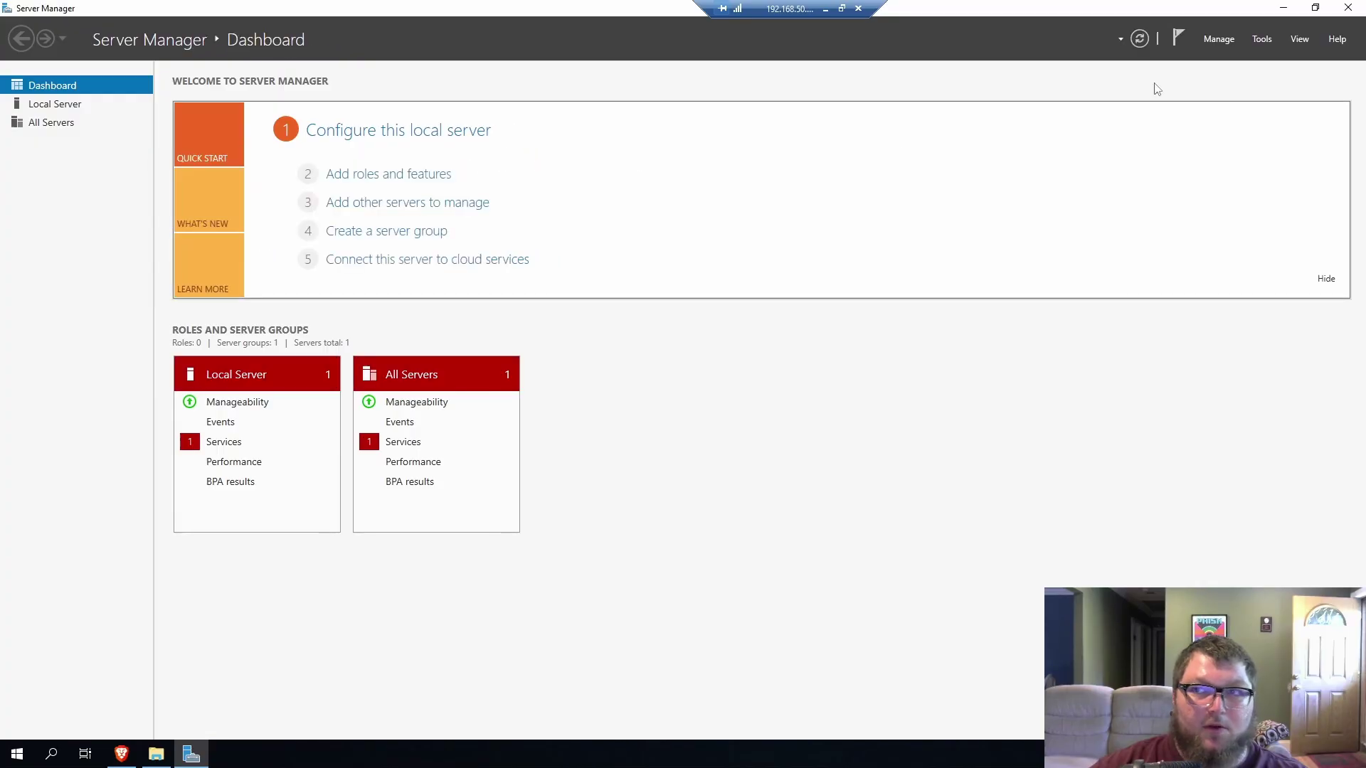
pyautogui.click(1348, 8)
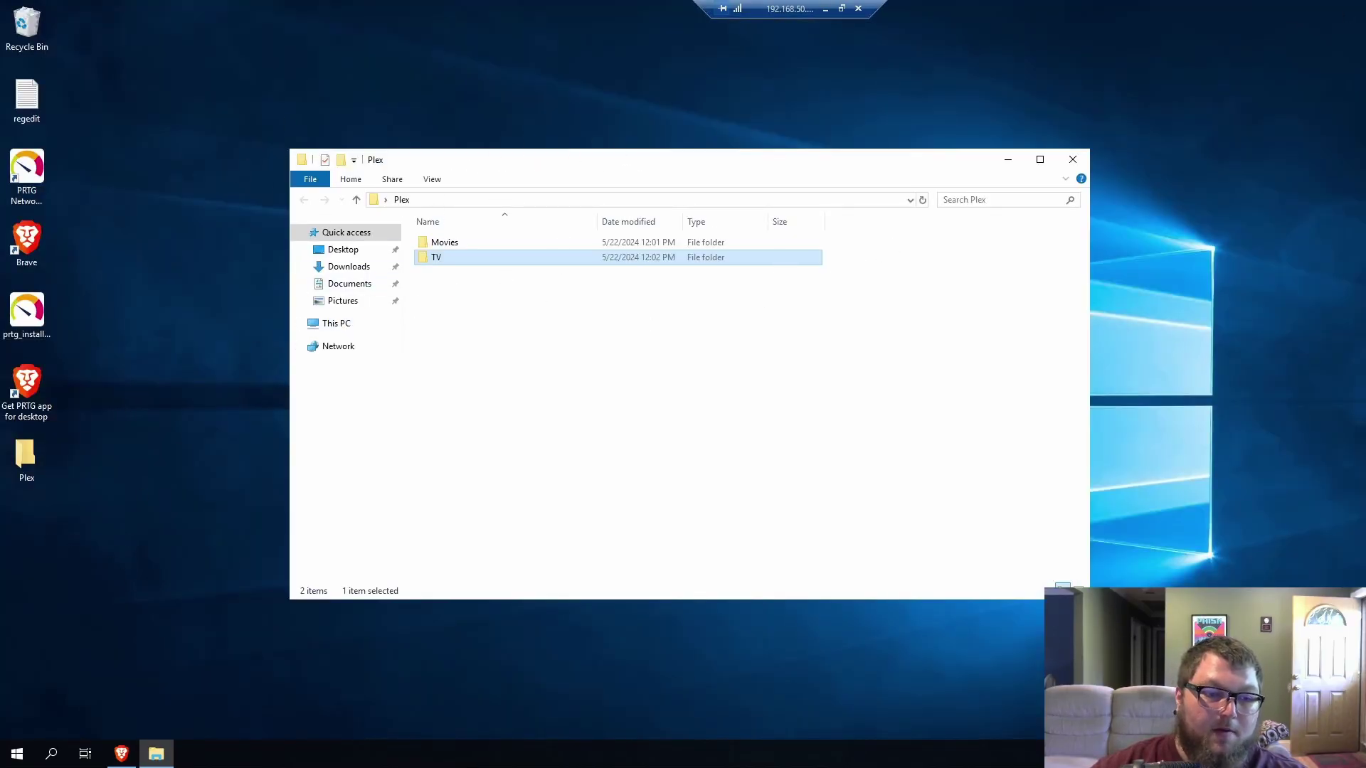
pyautogui.hotkey('alt', 'Tab')
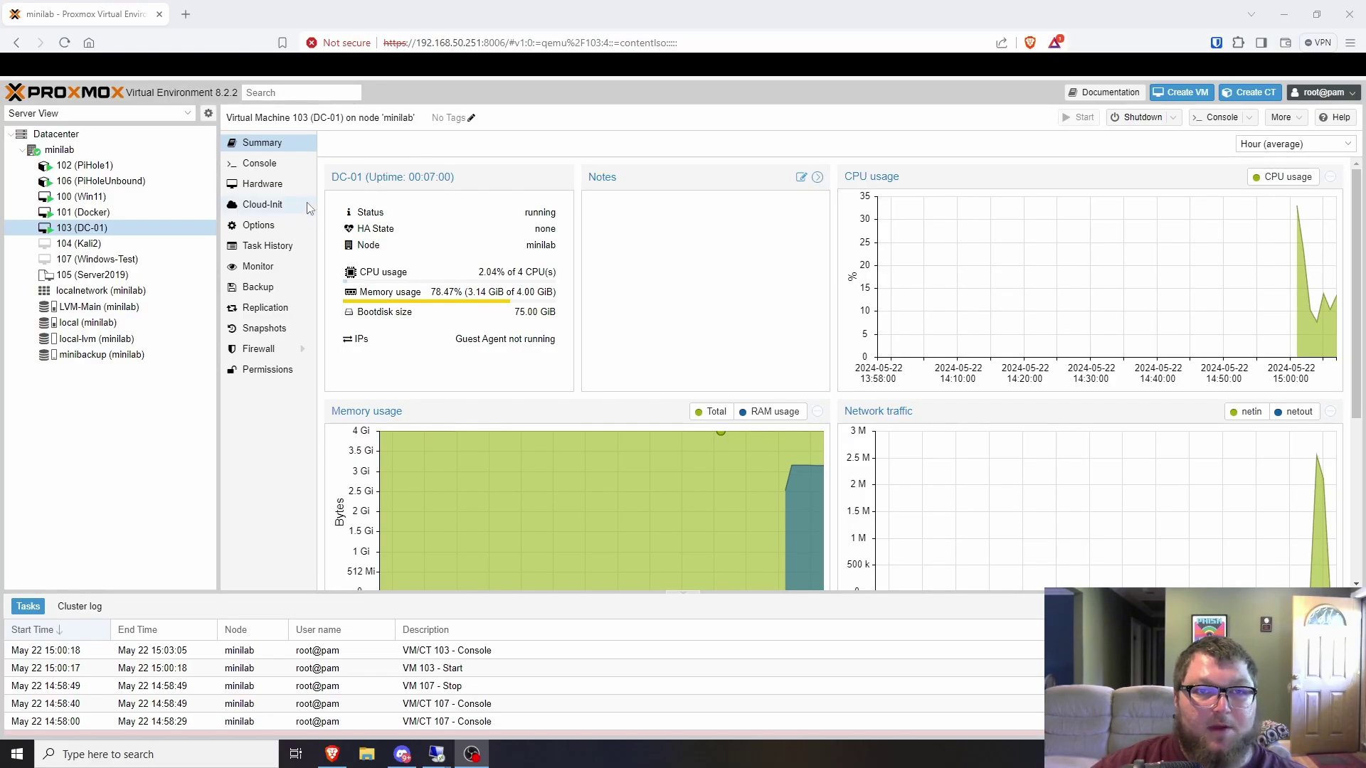
# - Show VM 103's Hardware page: 4.00 GiB memory, 4 cores, two CD/DVD ISOs and a 75G disk
pyautogui.click(275, 183)
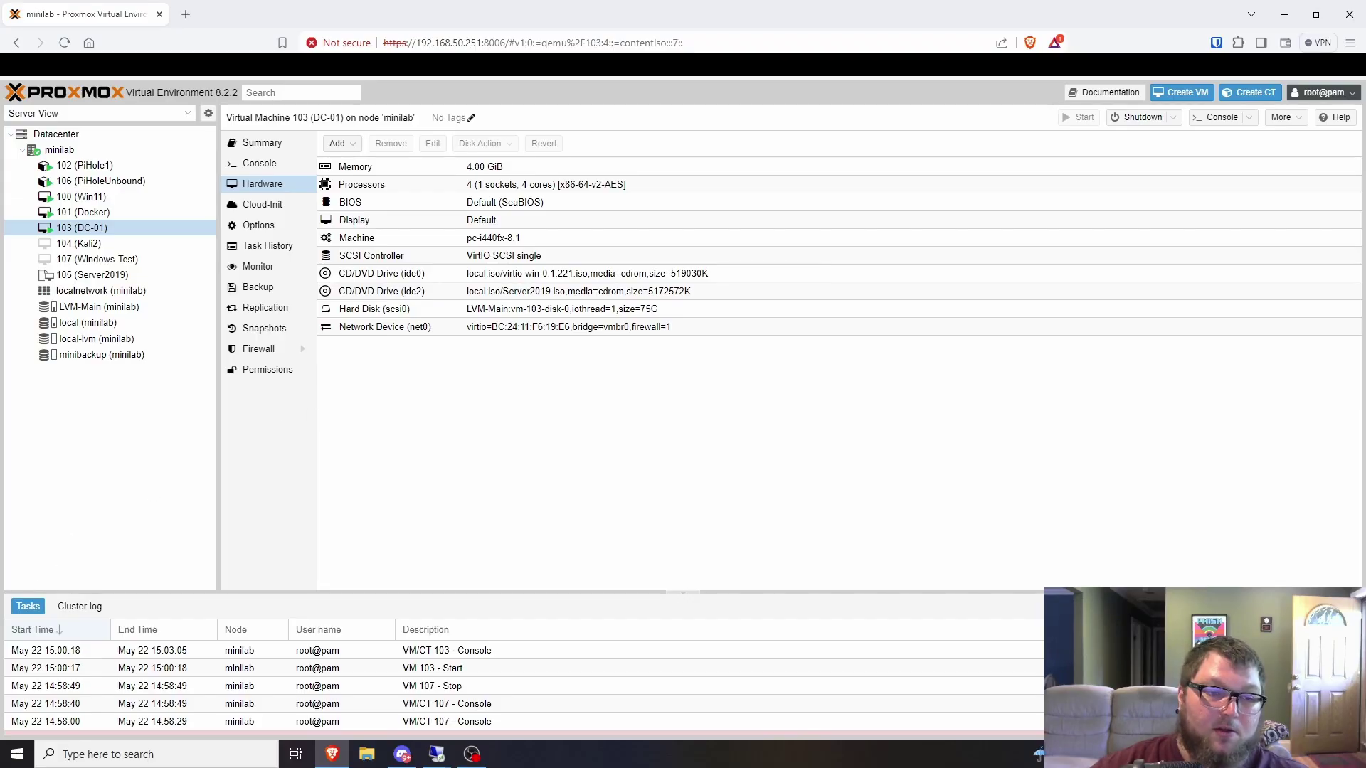
# - Open the Plex Media Server downloads page from the search results and scroll to the Windows build
pyautogui.click(472, 754)
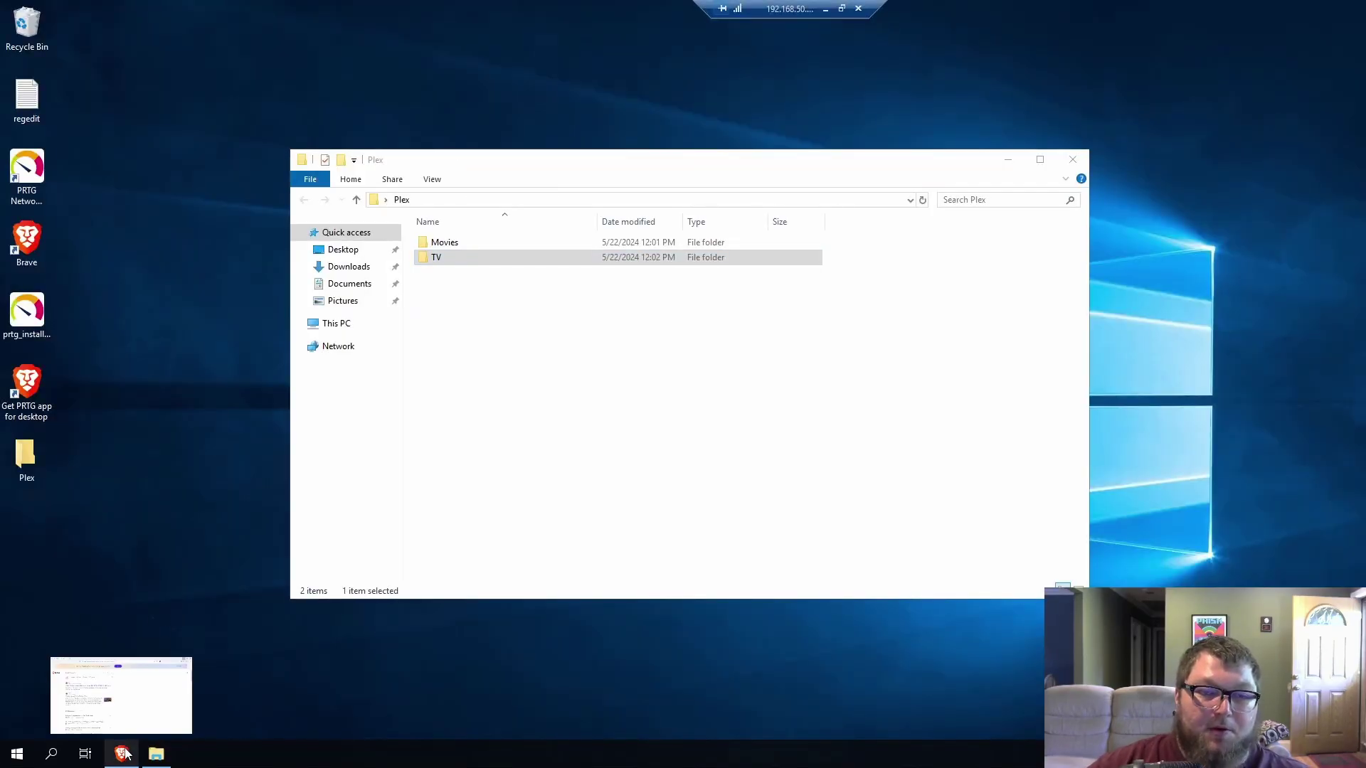
pyautogui.click(128, 752)
pyautogui.click(284, 281)
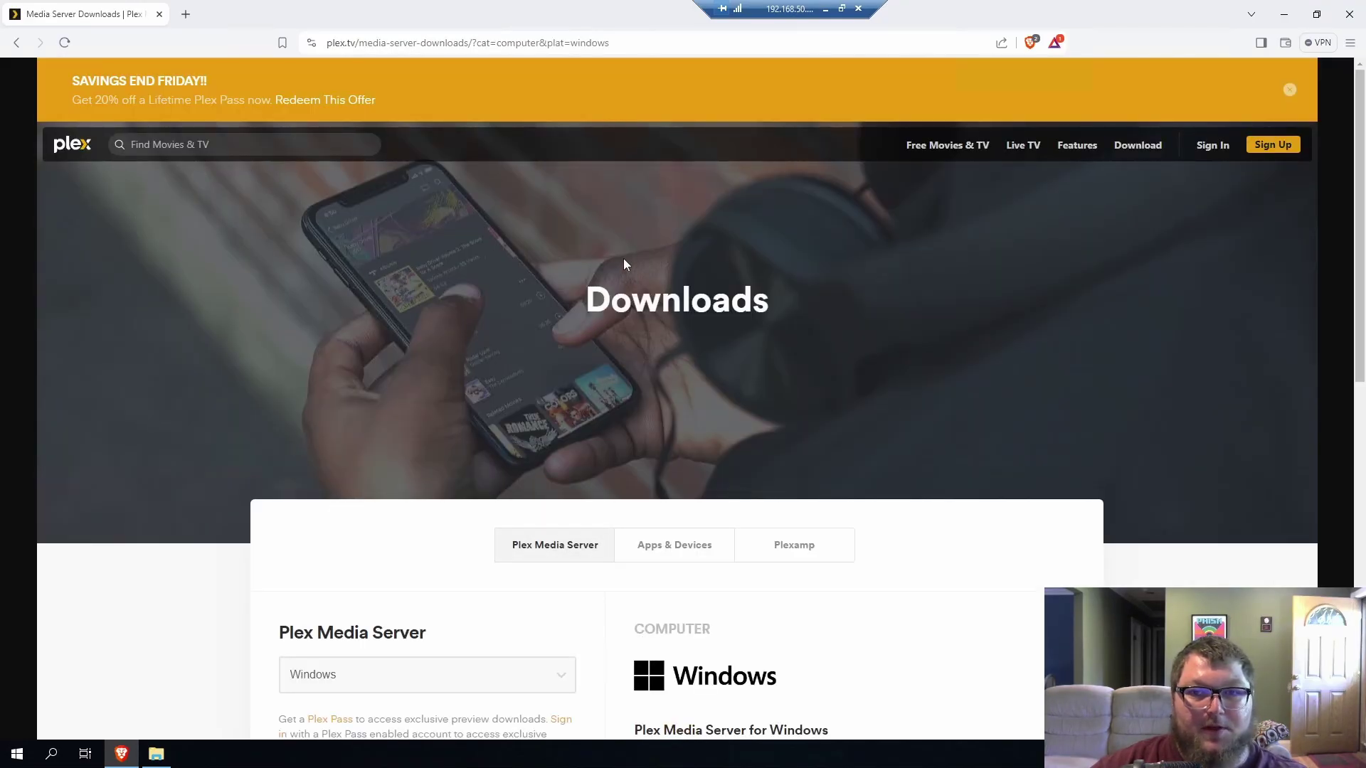
pyautogui.scroll(-3, 621, 262)
pyautogui.scroll(-2, 498, 384)
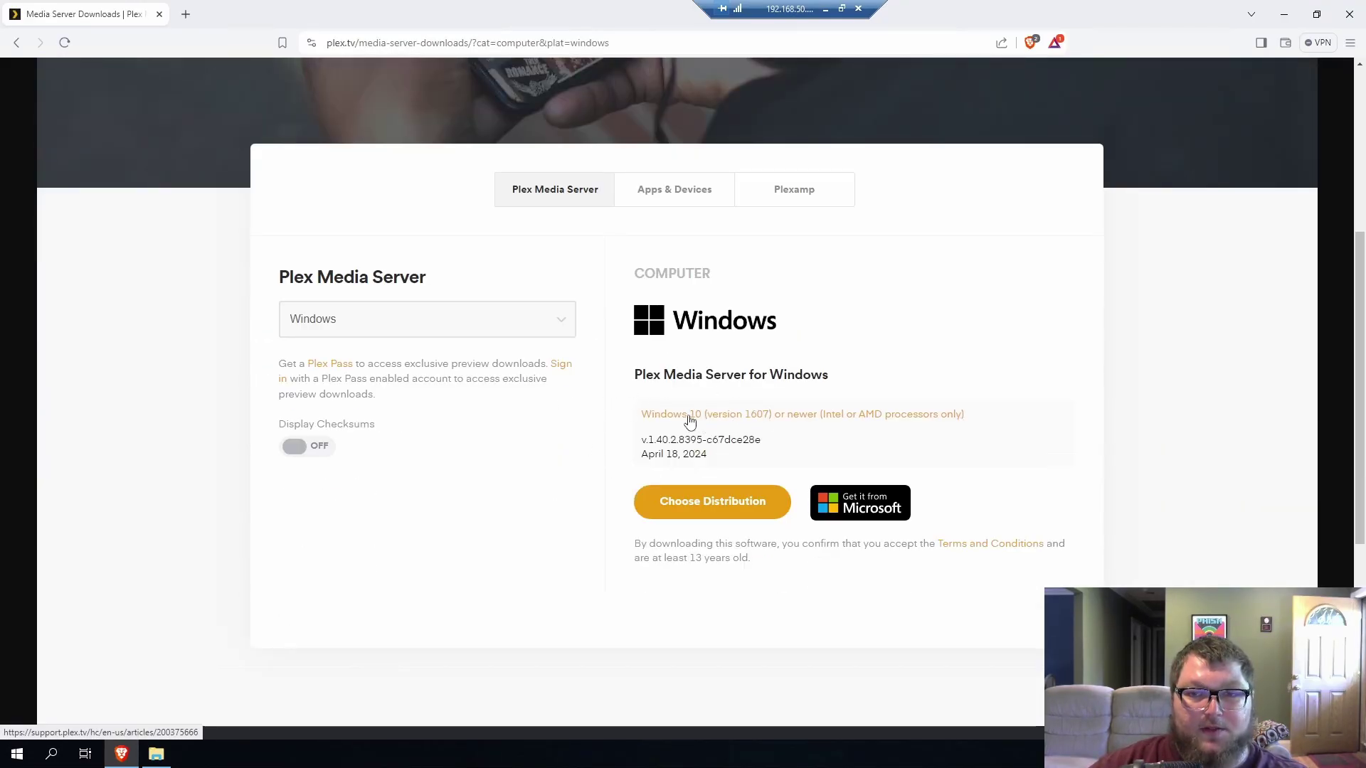
# - Search 'plex media server windows requirements' in a new tab and open the Requirements article
pyautogui.click(182, 14)
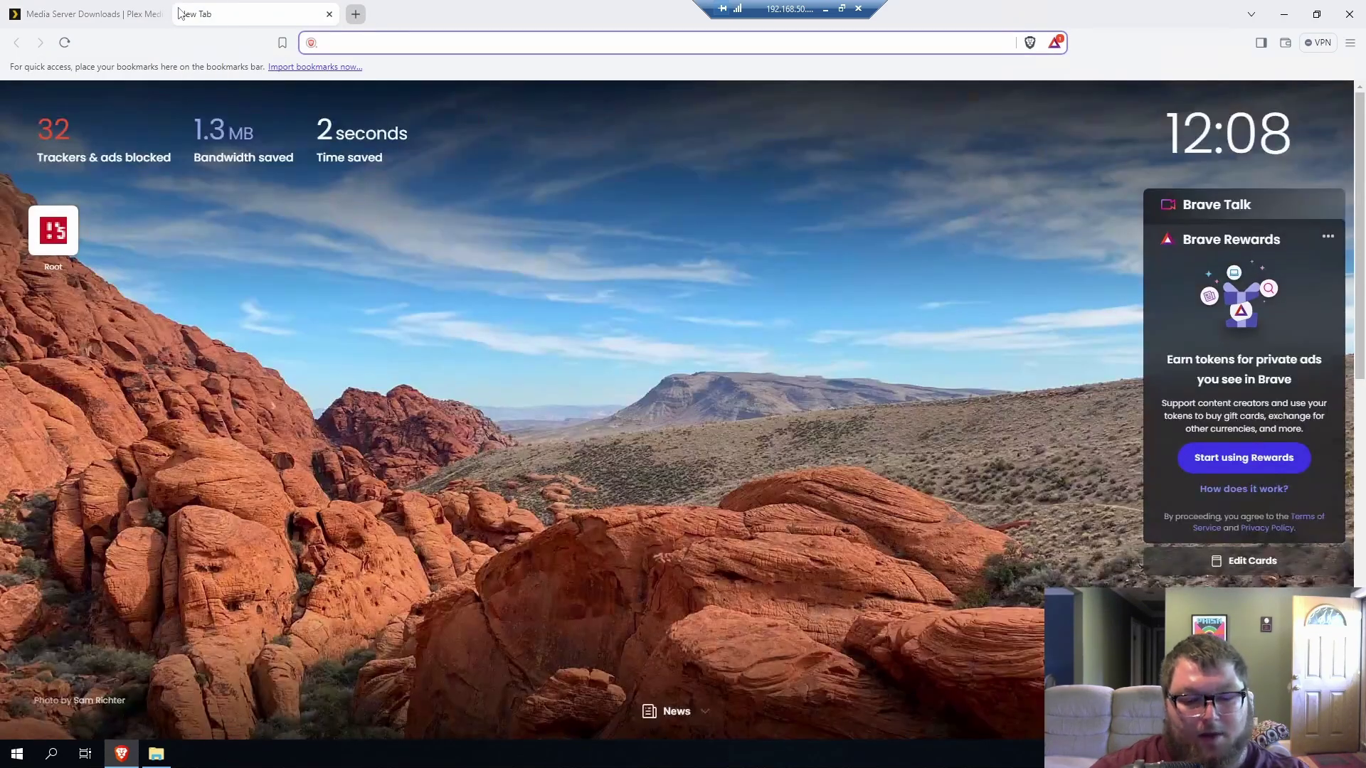
pyautogui.write('plex me')
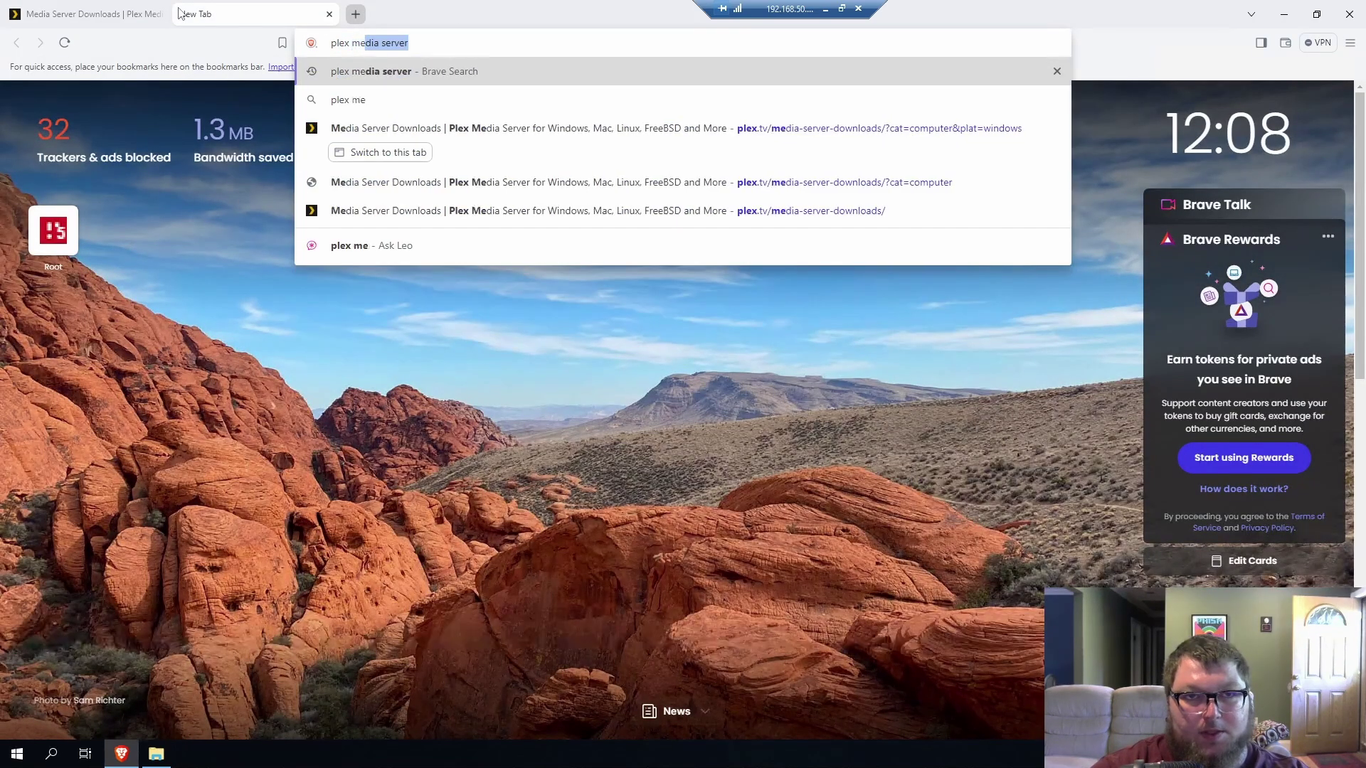
pyautogui.write('dia server windows re')
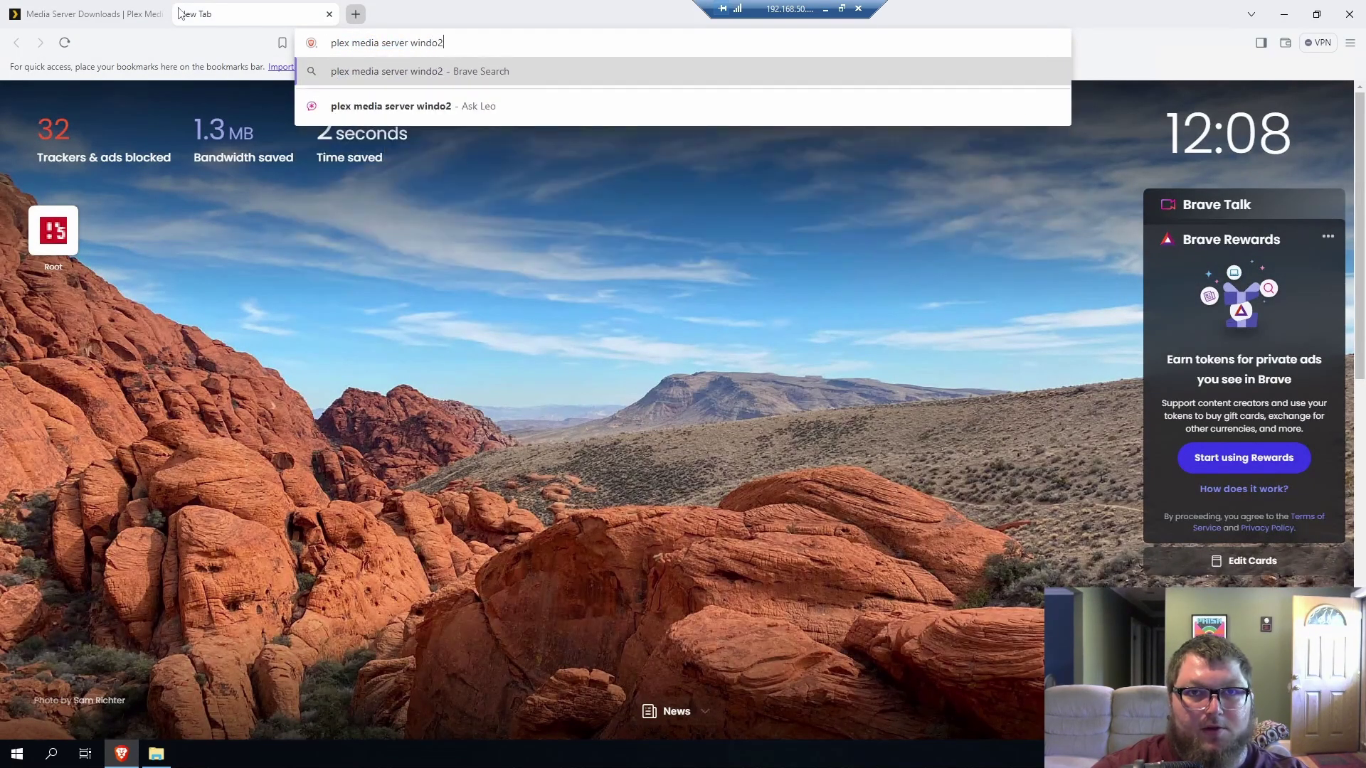
pyautogui.write('quirements')
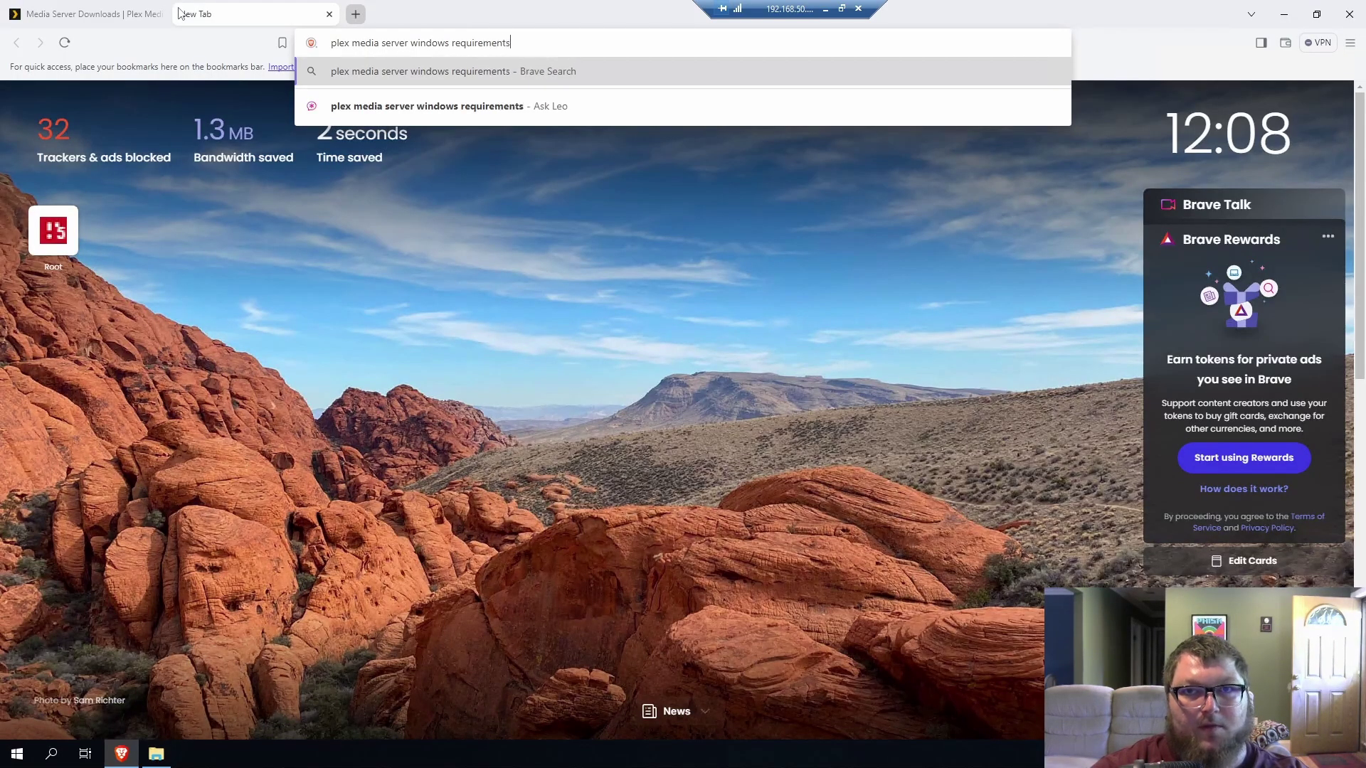
pyautogui.press('Return')
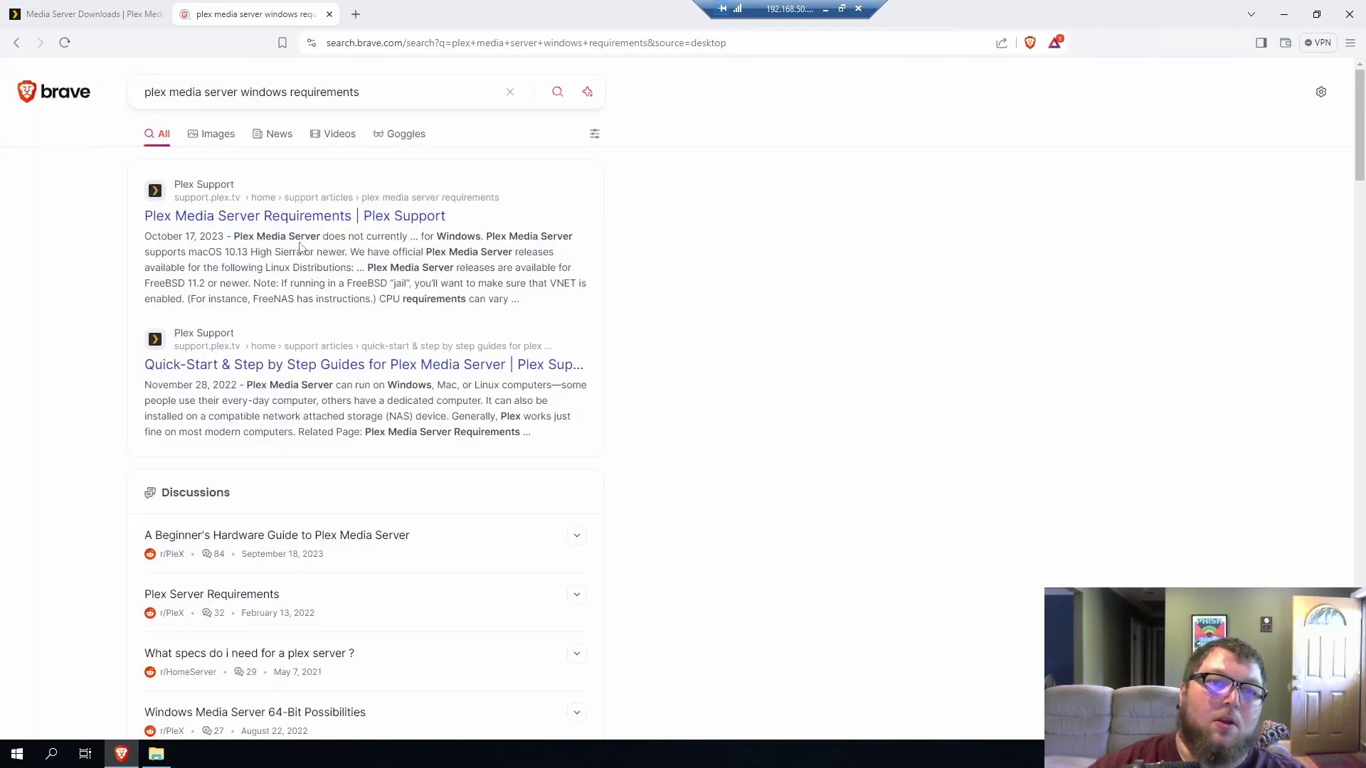
pyautogui.click(288, 224)
pyautogui.scroll(-2, 594, 397)
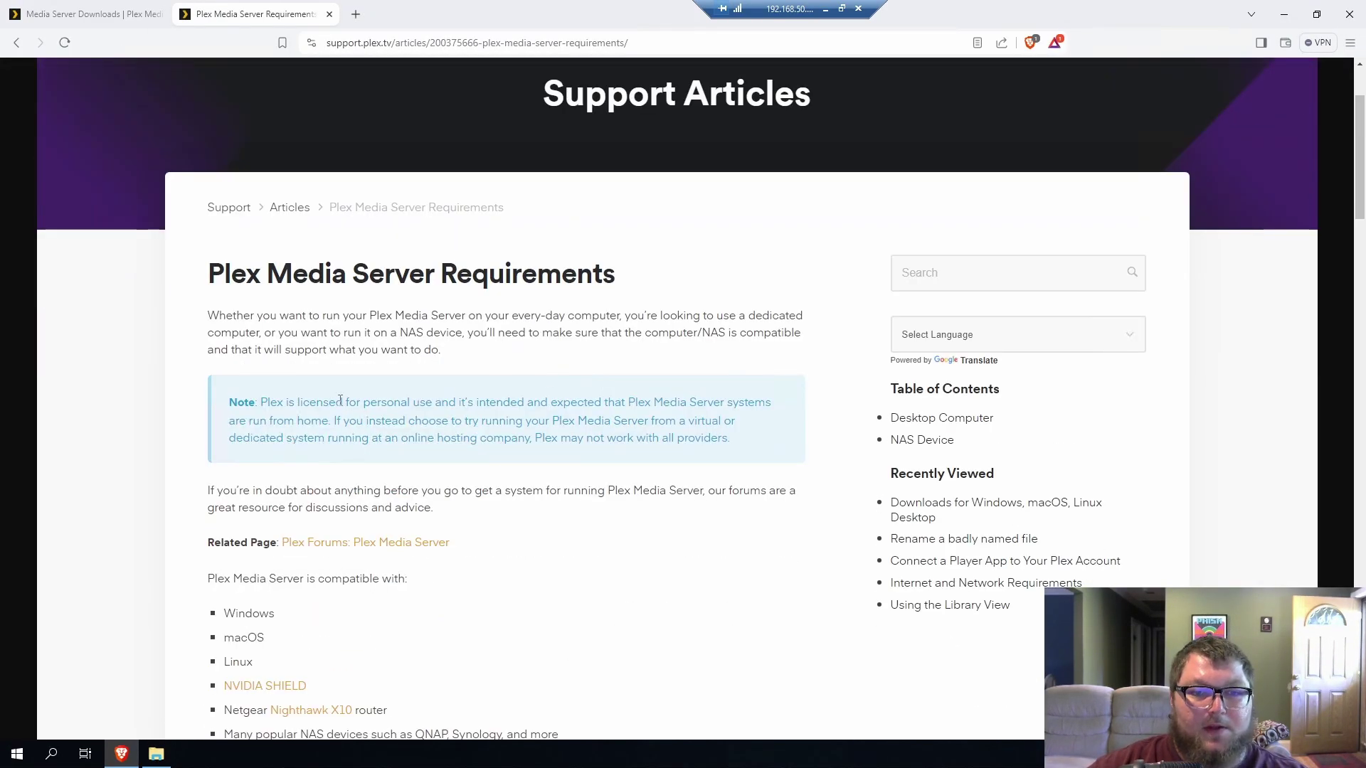
pyautogui.scroll(-3, 383, 422)
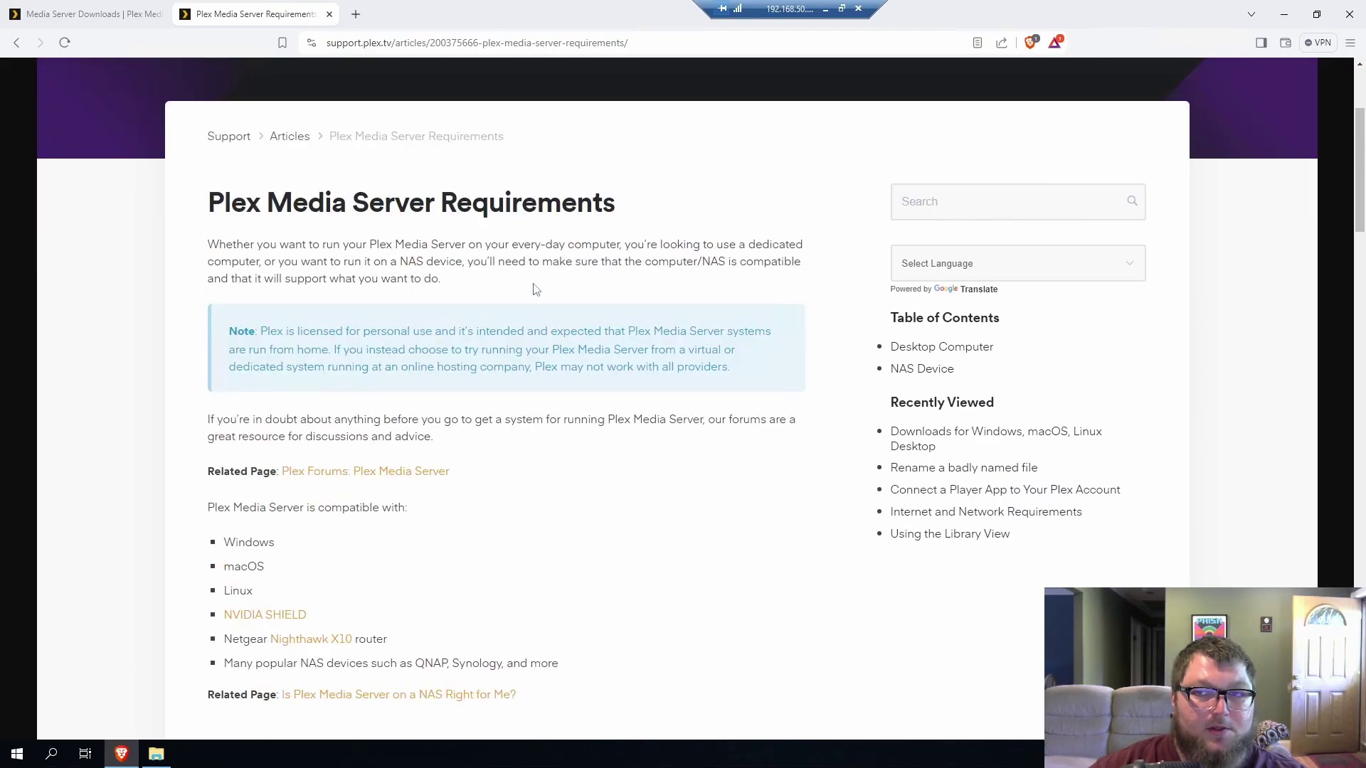
pyautogui.scroll(2, 416, 355)
pyautogui.scroll(2, 522, 339)
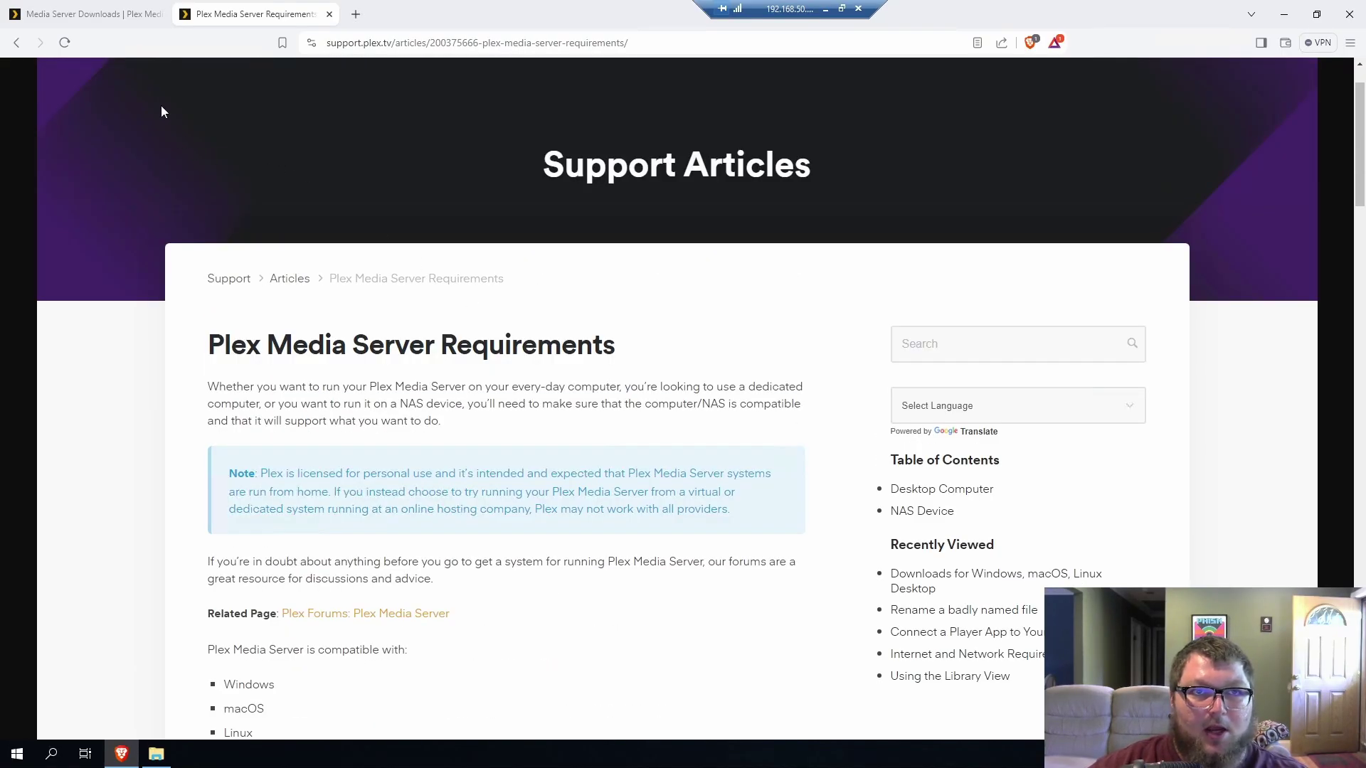
pyautogui.click(93, 14)
pyautogui.scroll(5, 686, 277)
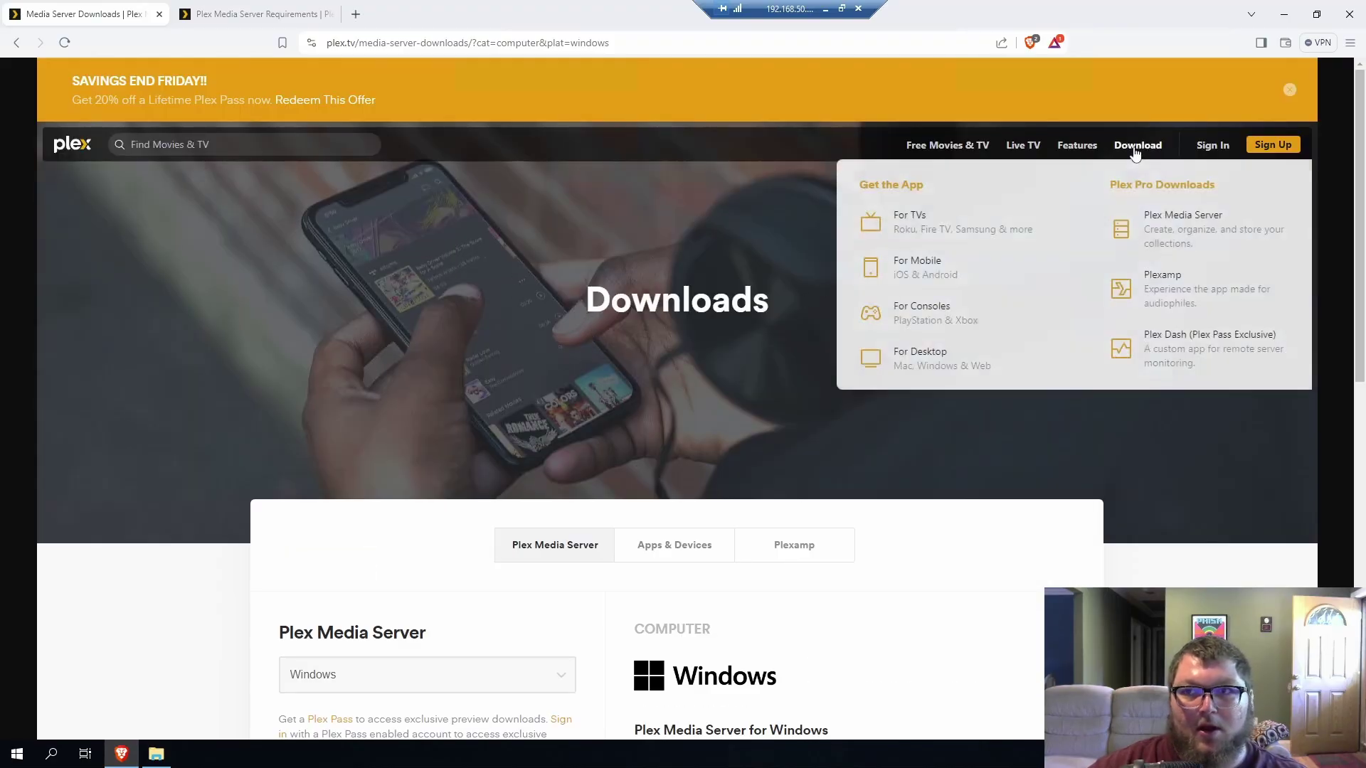
pyautogui.moveTo(1156, 149)
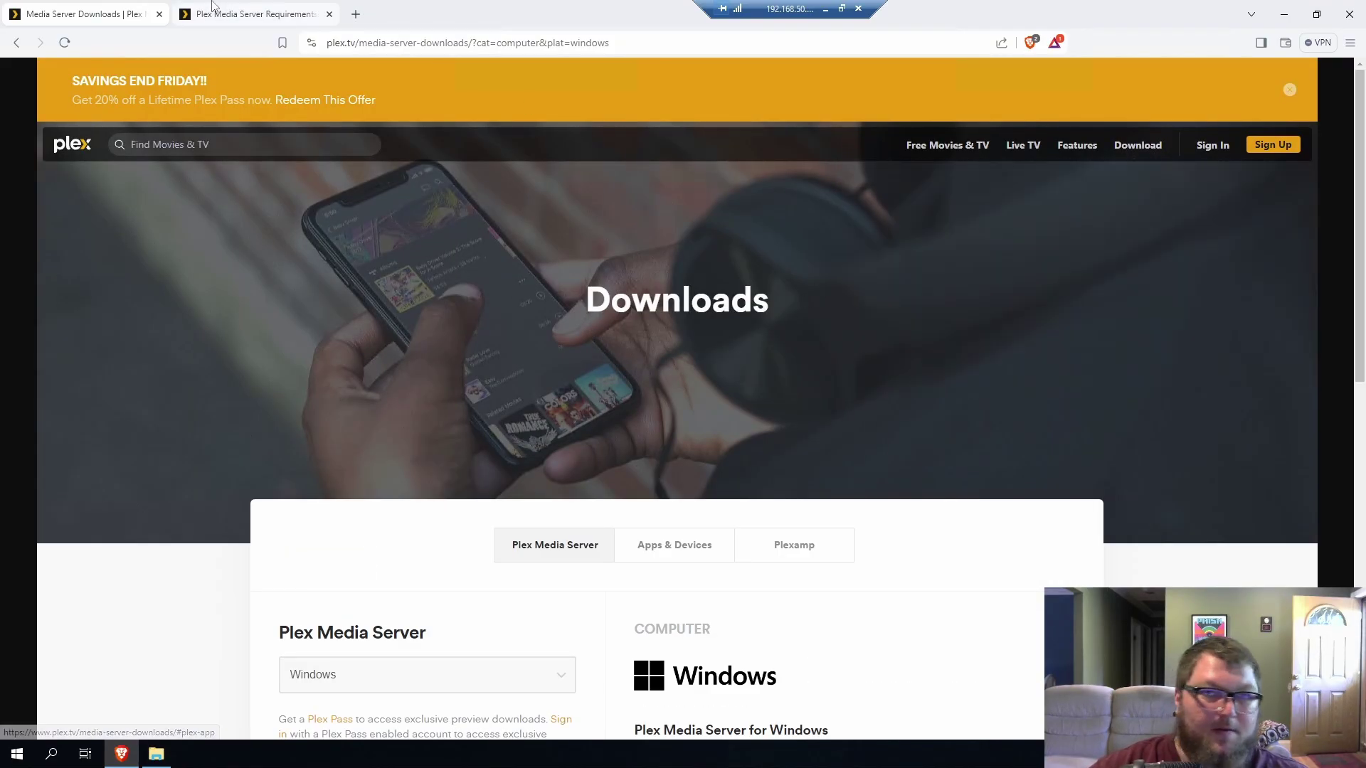
pyautogui.click(256, 14)
pyautogui.scroll(-4, 320, 456)
pyautogui.scroll(-3, 279, 413)
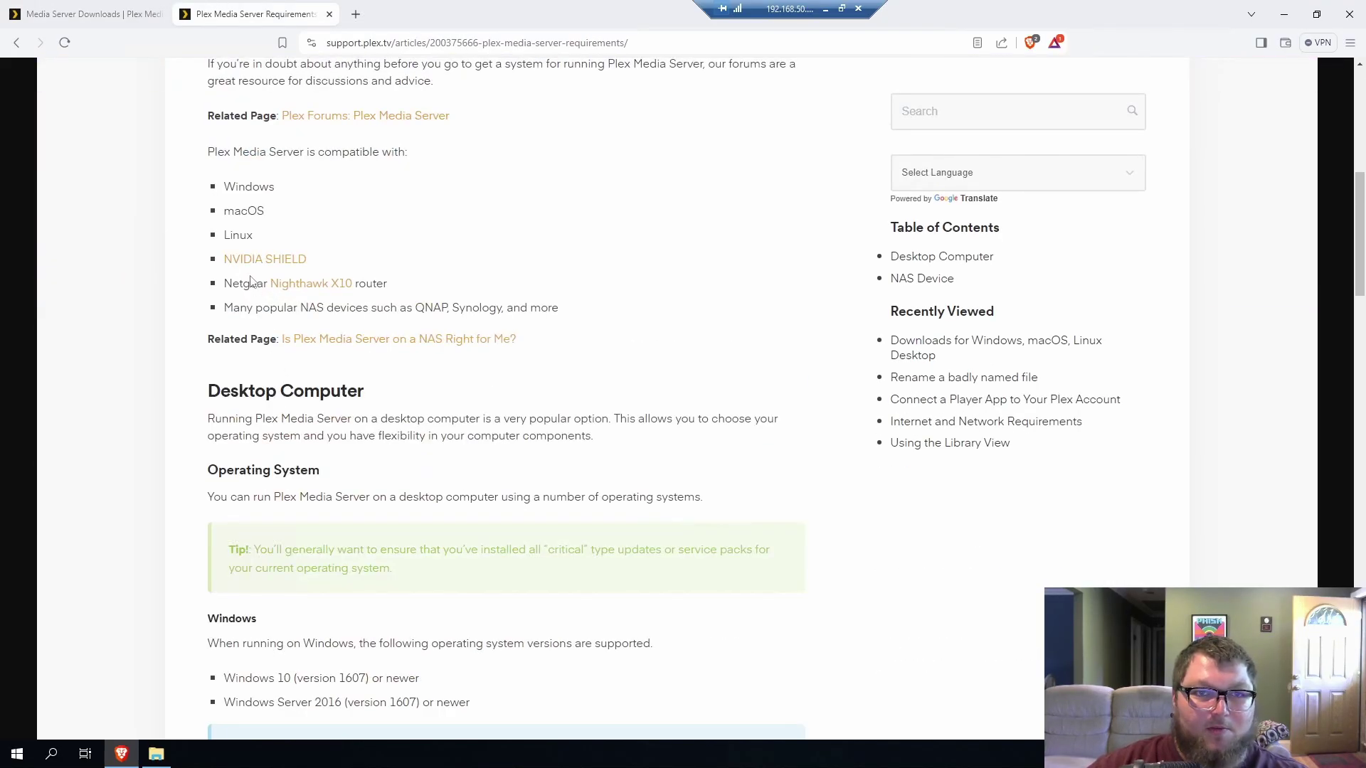
pyautogui.scroll(1, 274, 285)
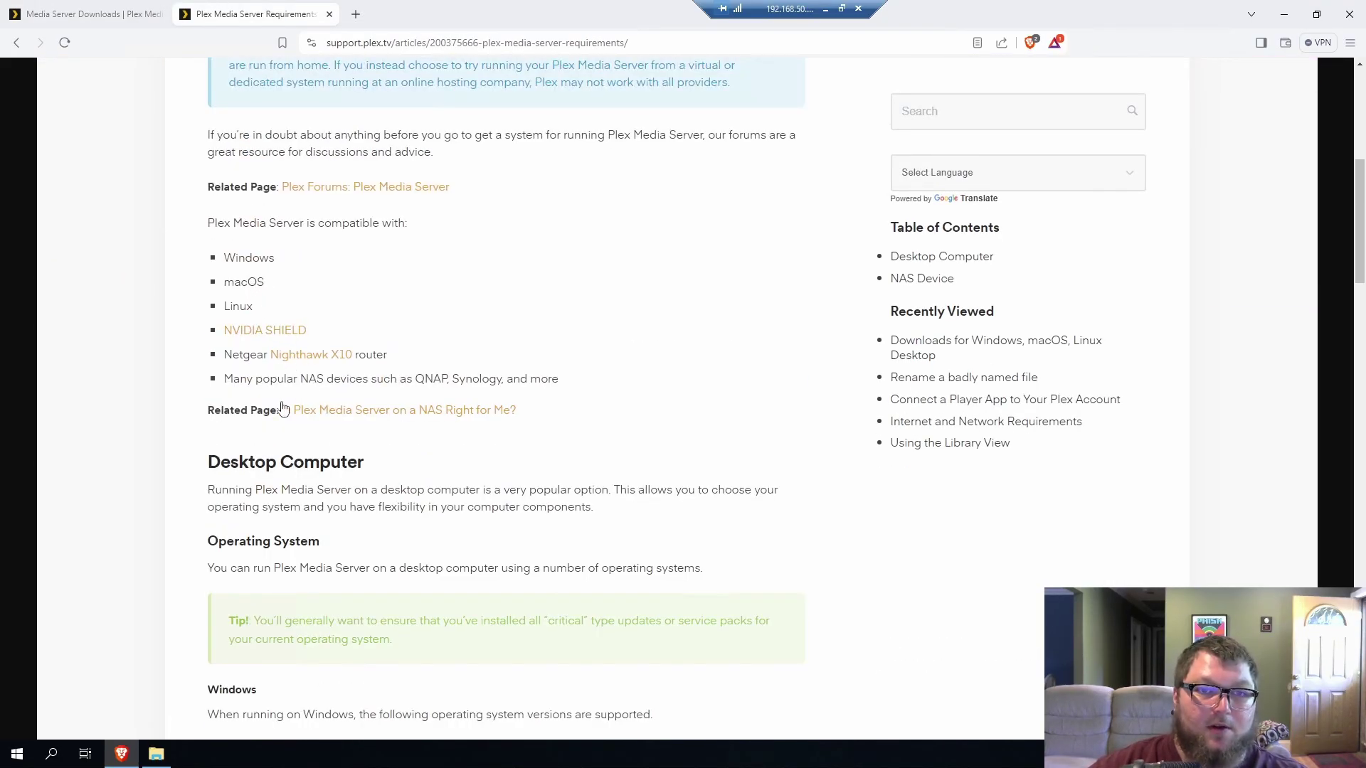
pyautogui.moveTo(385, 354); pyautogui.dragTo(268, 354)
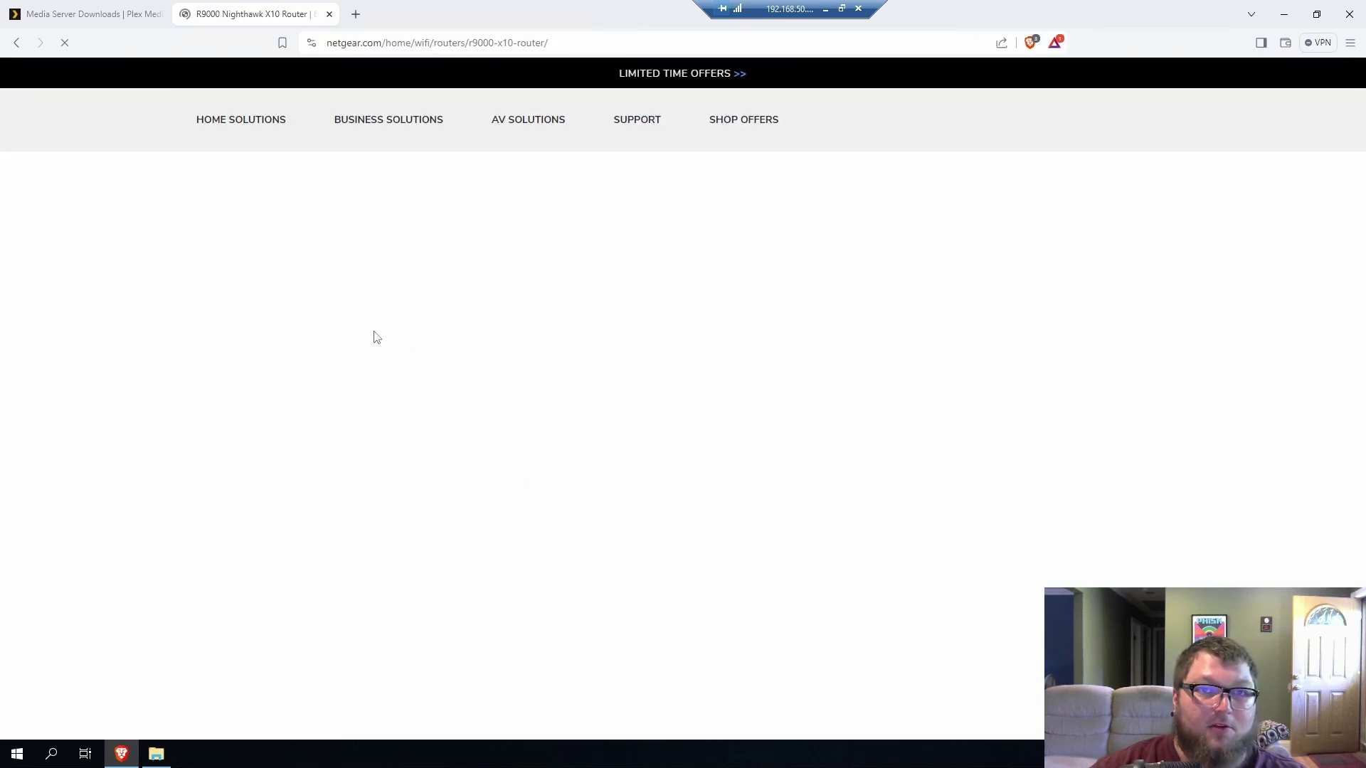
pyautogui.scroll(-6, 596, 400)
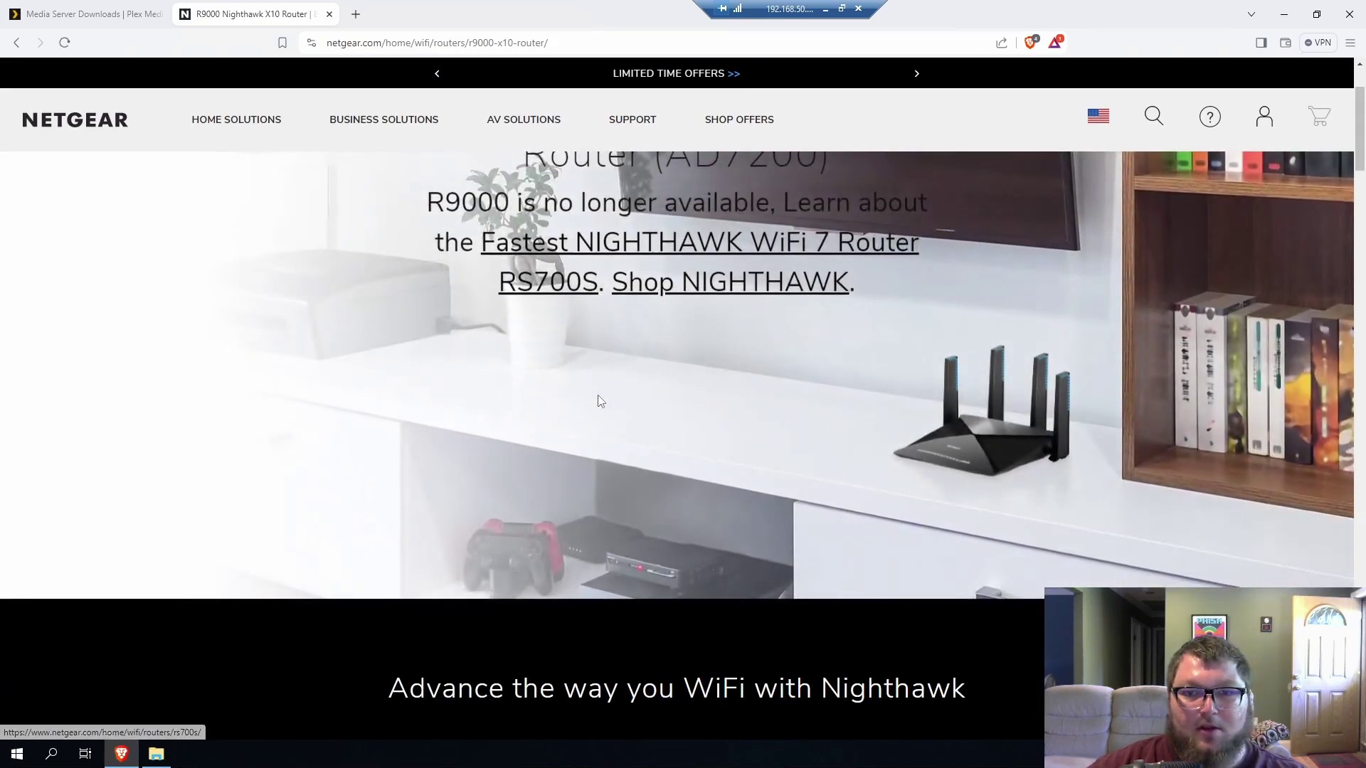
pyautogui.scroll(2, 590, 406)
pyautogui.scroll(-5, 504, 415)
# - Return to the requirements article and highlight the Windows 10 / Server 2016 (1607) minimums
pyautogui.hotkey('alt', 'Left')
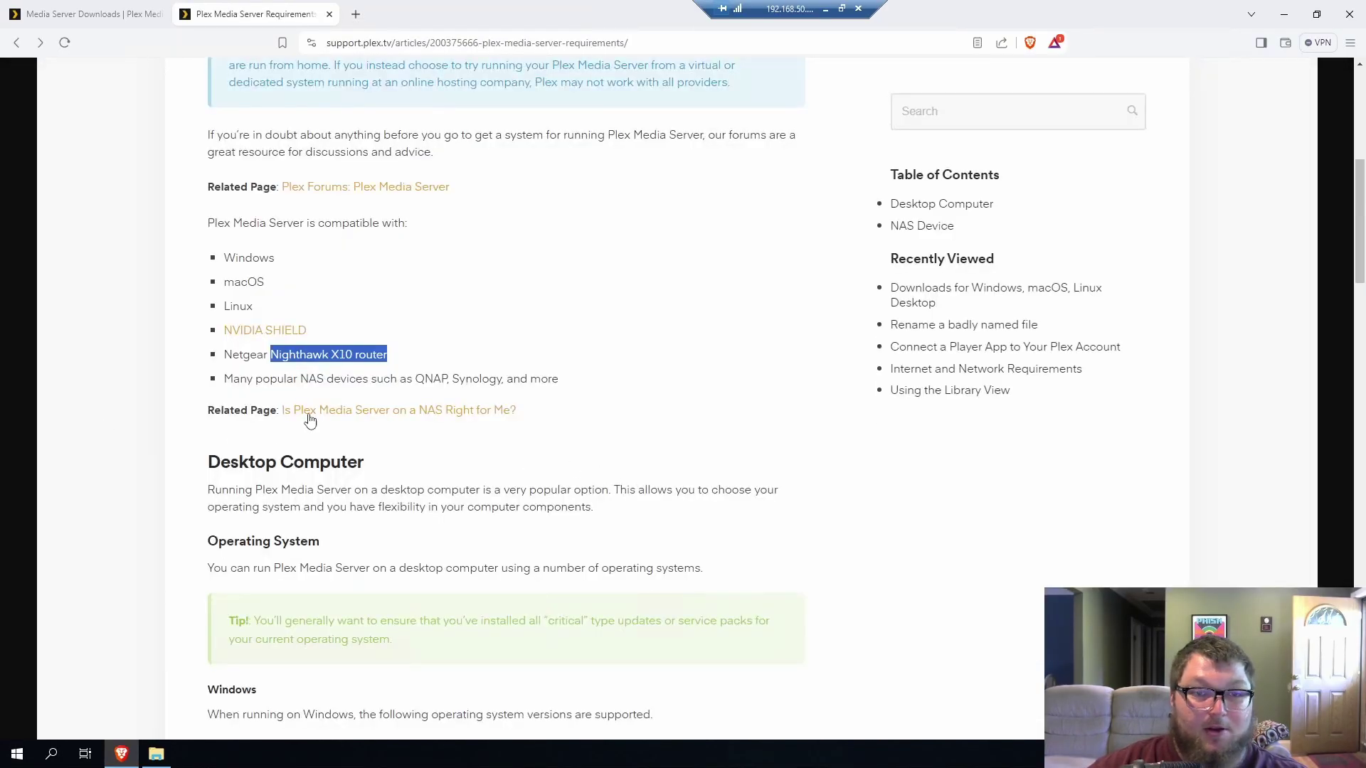
pyautogui.moveTo(308, 378); pyautogui.dragTo(414, 379)
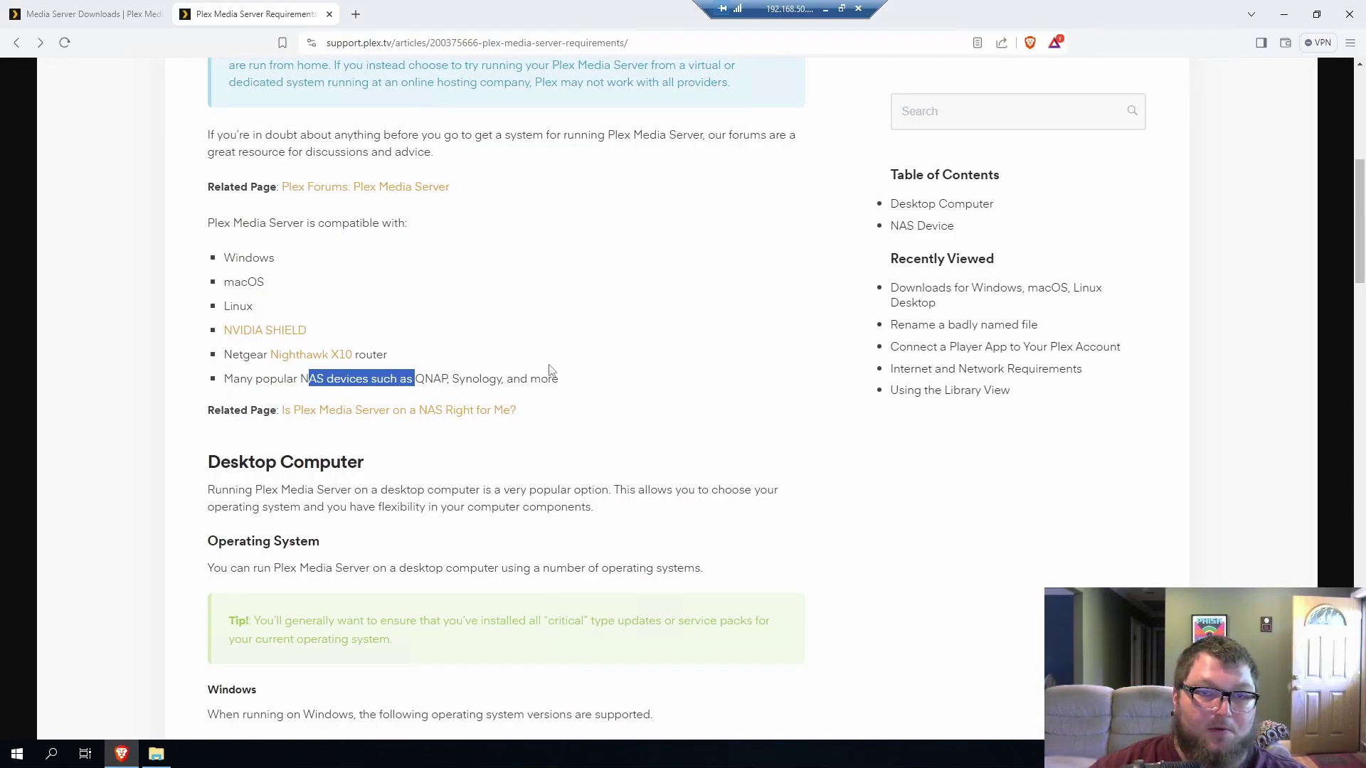
pyautogui.click(519, 373)
pyautogui.scroll(-6, 387, 387)
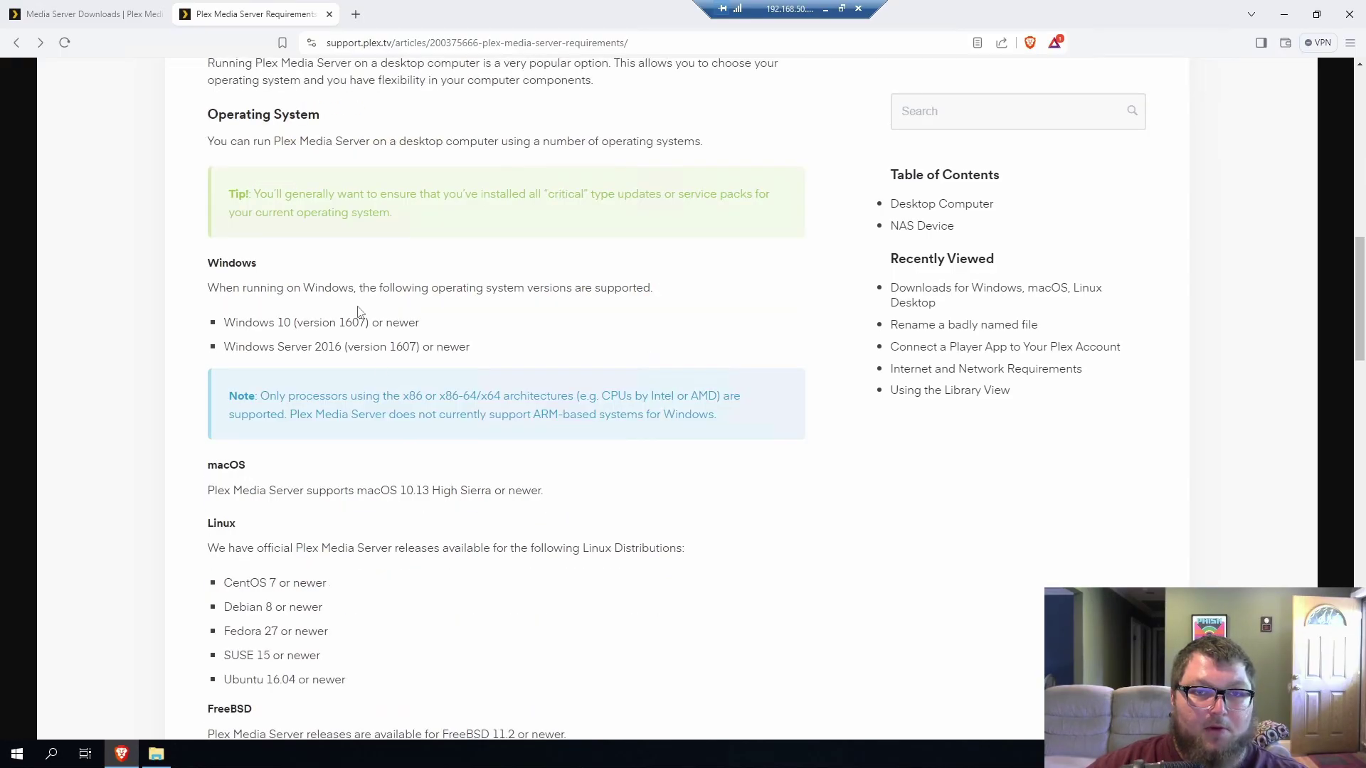
pyautogui.moveTo(219, 288); pyautogui.dragTo(444, 370)
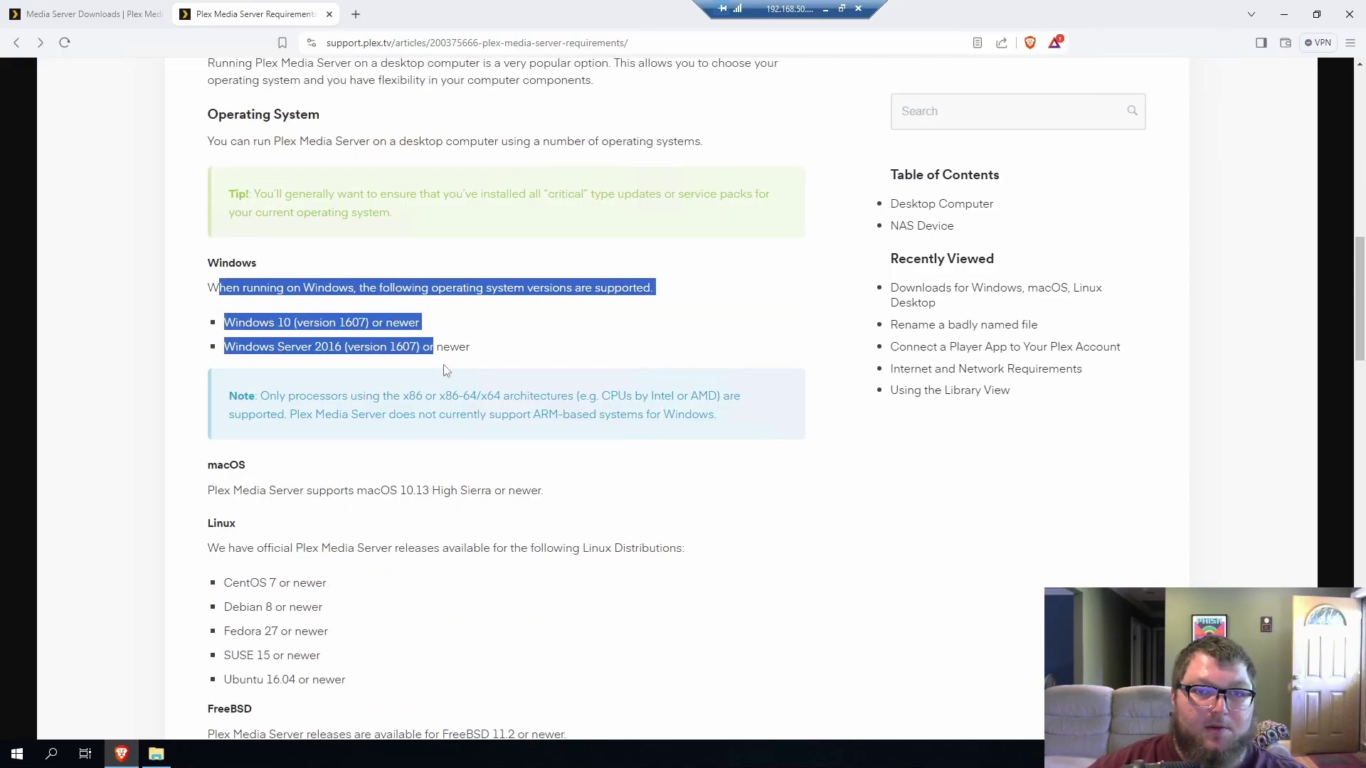
pyautogui.click(337, 348)
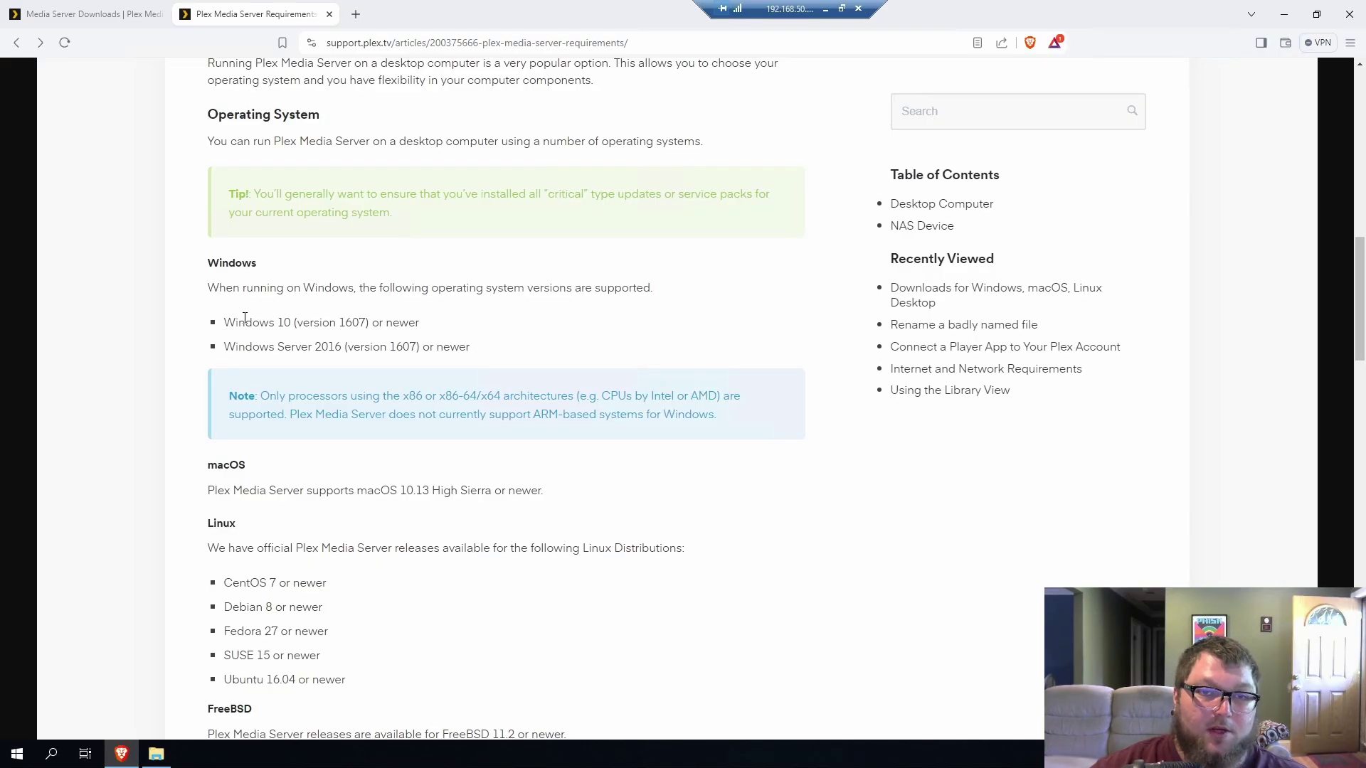
pyautogui.moveTo(245, 318); pyautogui.dragTo(348, 313)
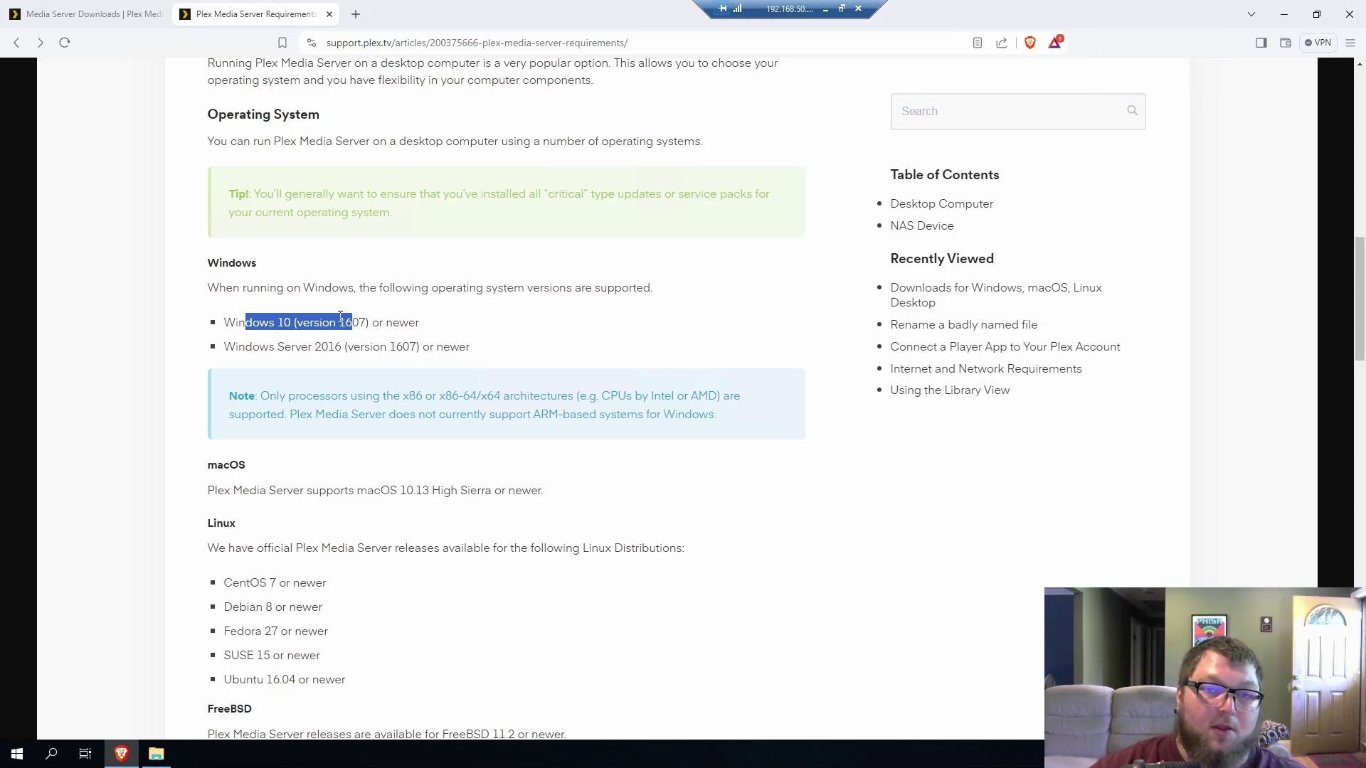
pyautogui.click(346, 317)
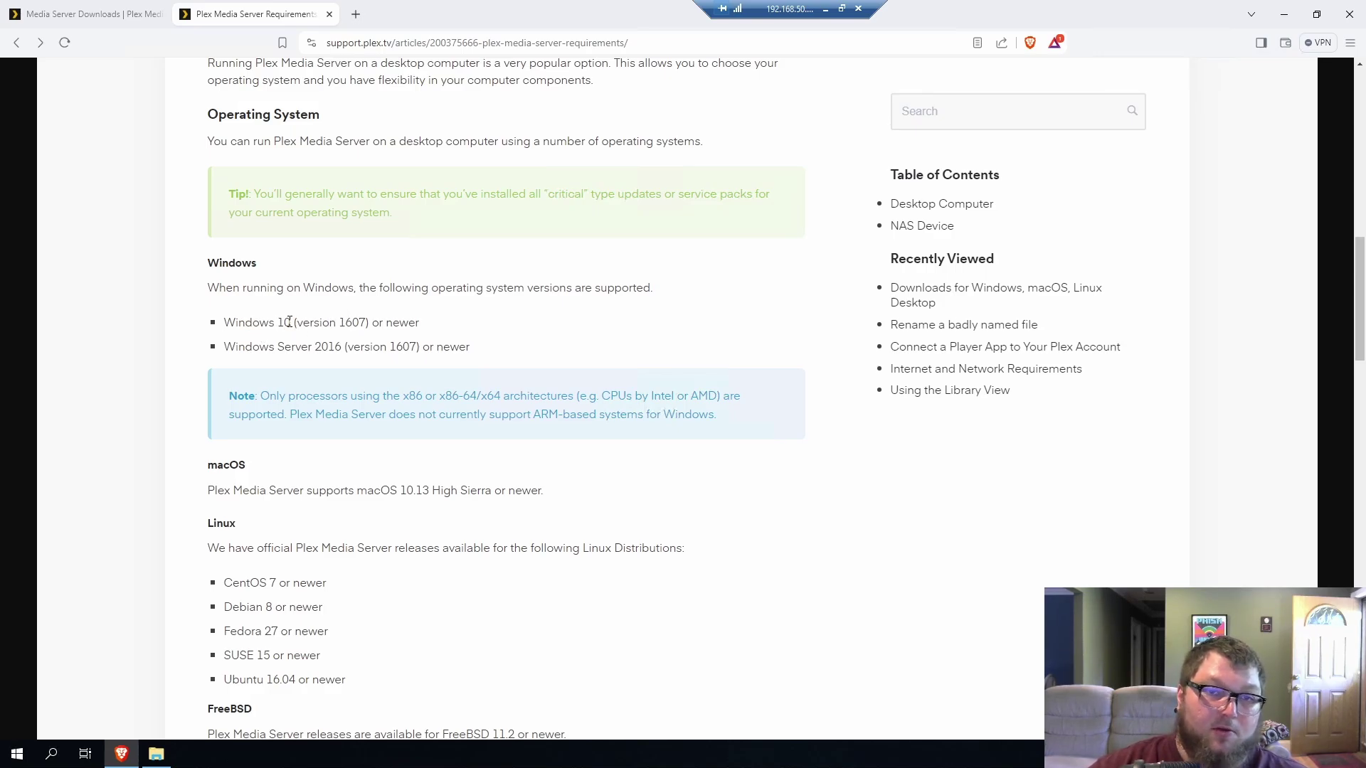
pyautogui.moveTo(288, 321); pyautogui.dragTo(339, 325)
# - Scroll to the CPU section and highlight the Intel Core i3 minimum recommendation
pyautogui.click(315, 320)
pyautogui.scroll(-3, 314, 314)
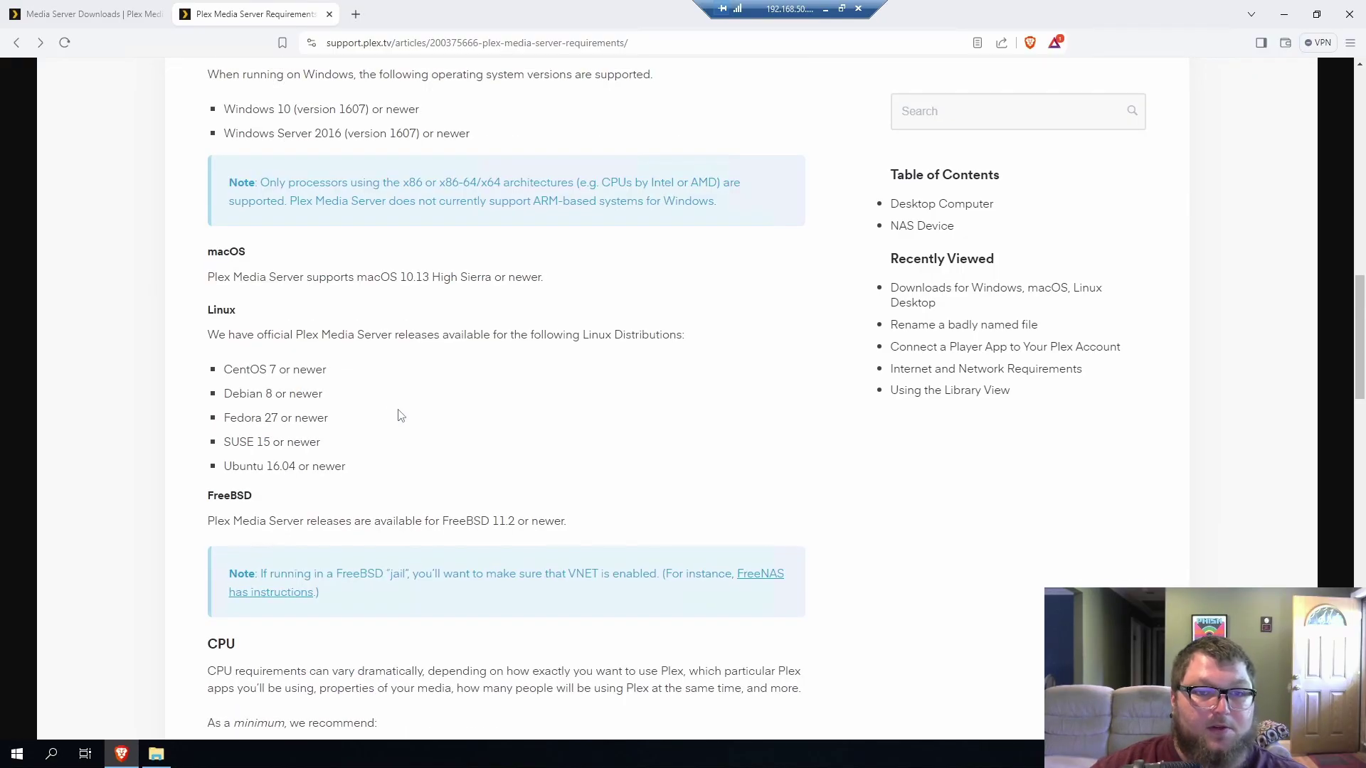
pyautogui.scroll(-1, 375, 444)
pyautogui.scroll(-3, 384, 402)
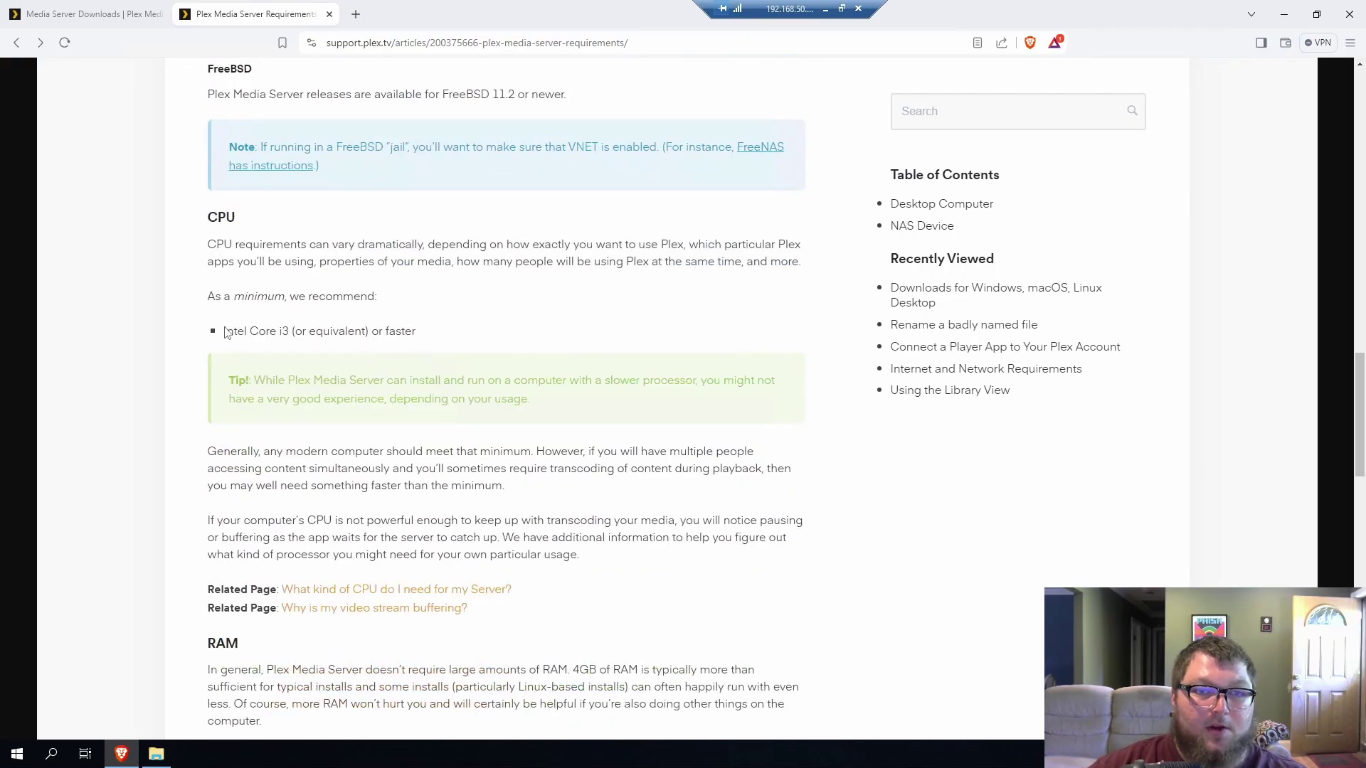
pyautogui.moveTo(226, 330); pyautogui.dragTo(342, 333)
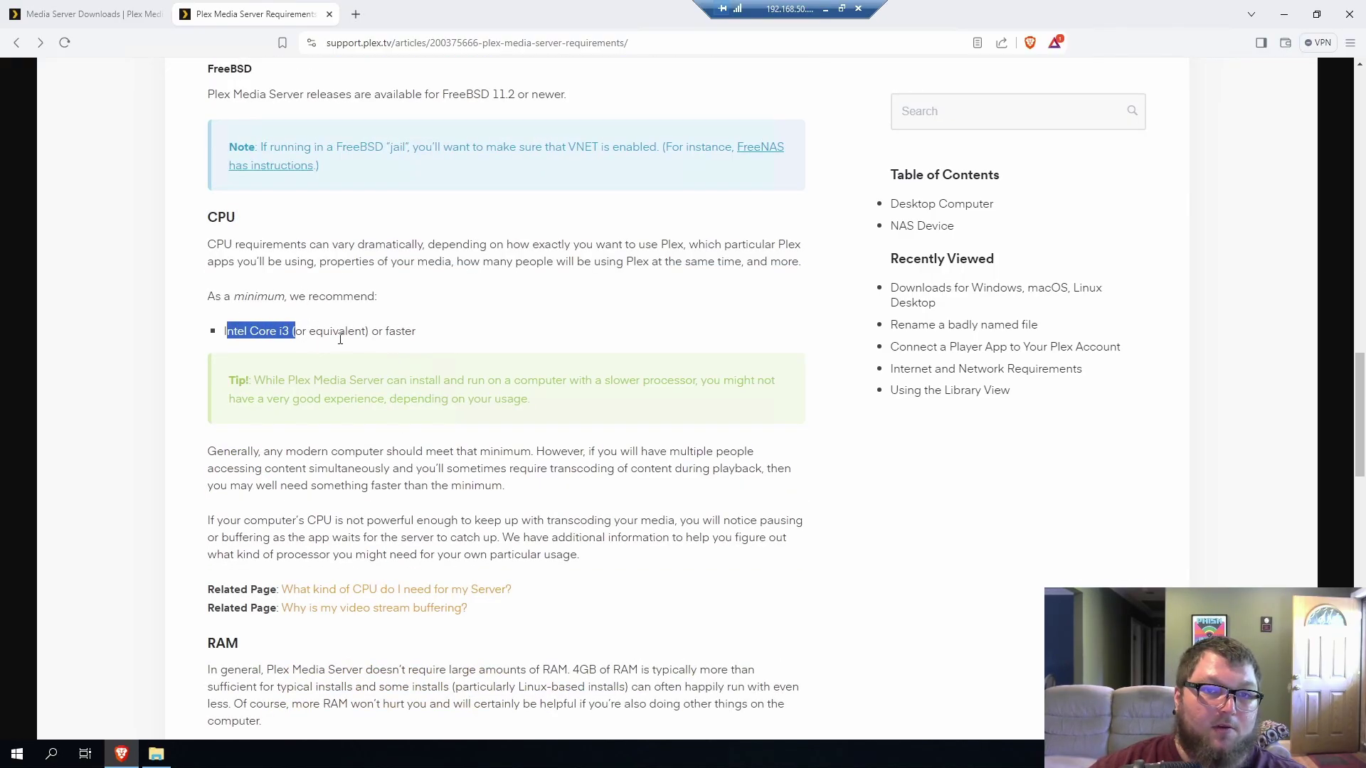
pyautogui.click(337, 334)
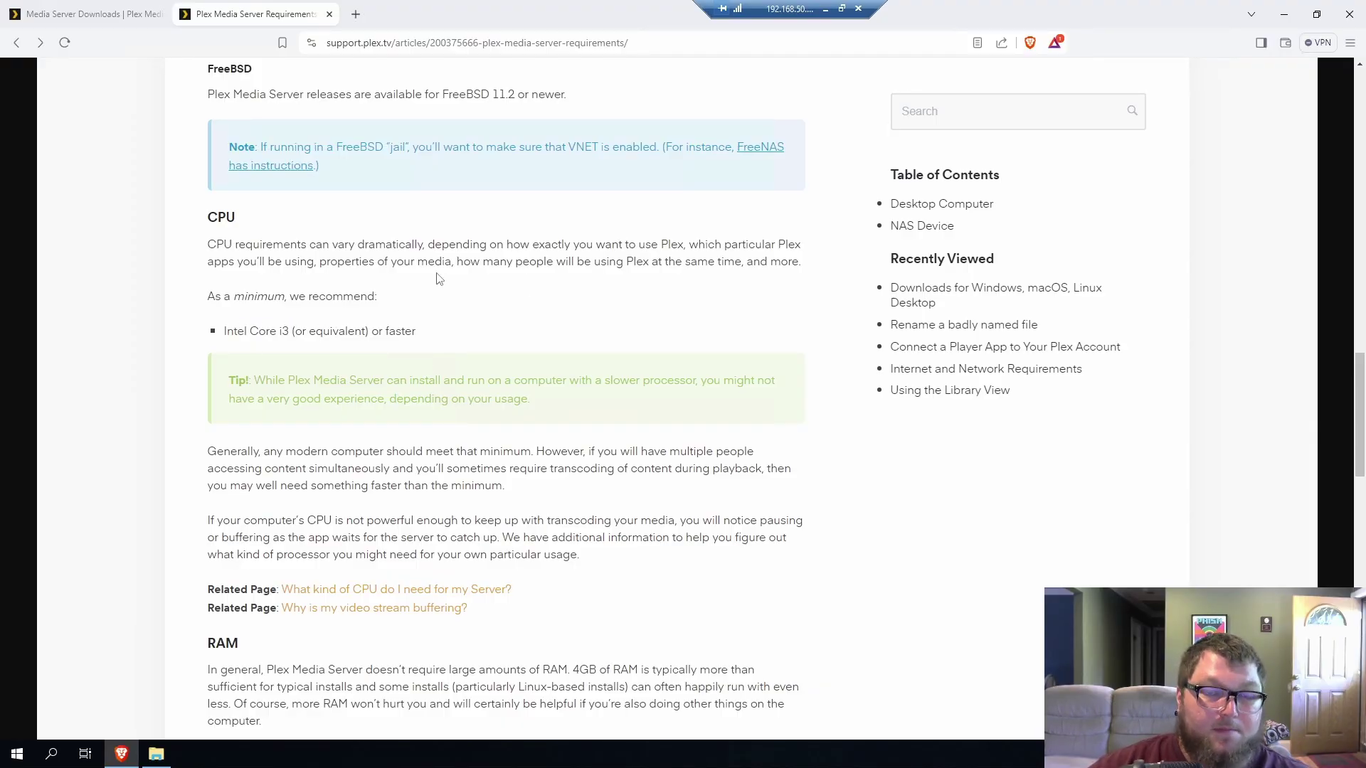
pyautogui.scroll(-3, 335, 364)
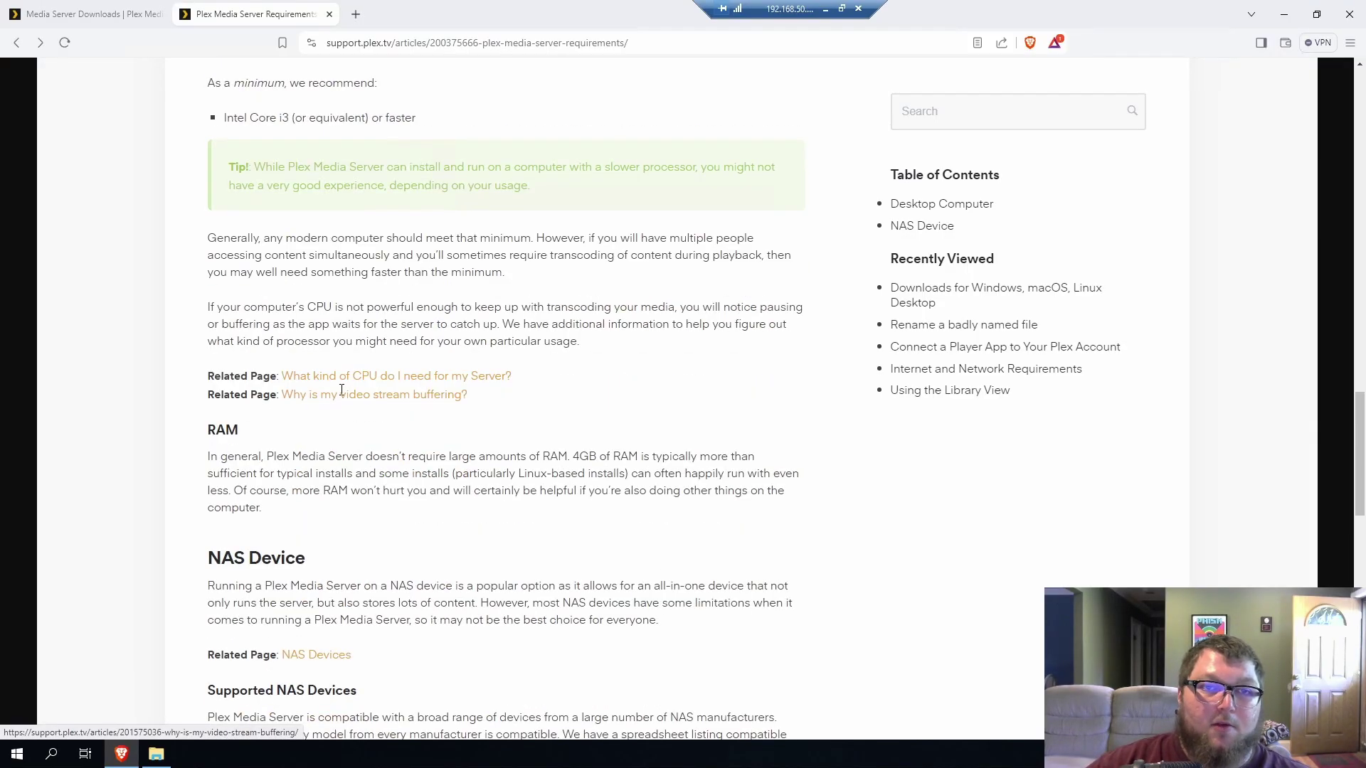
pyautogui.scroll(2, 341, 399)
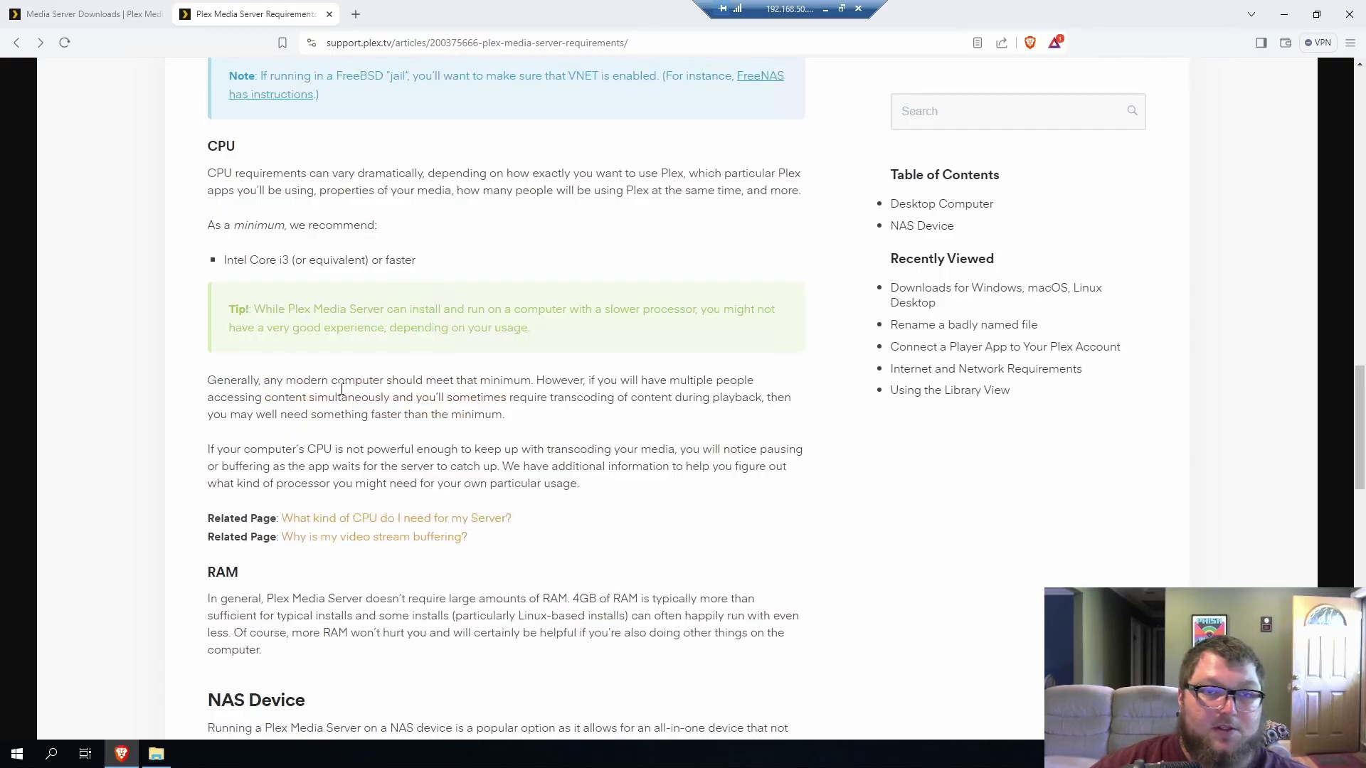
pyautogui.moveTo(224, 260); pyautogui.dragTo(427, 260)
pyautogui.click(205, 265)
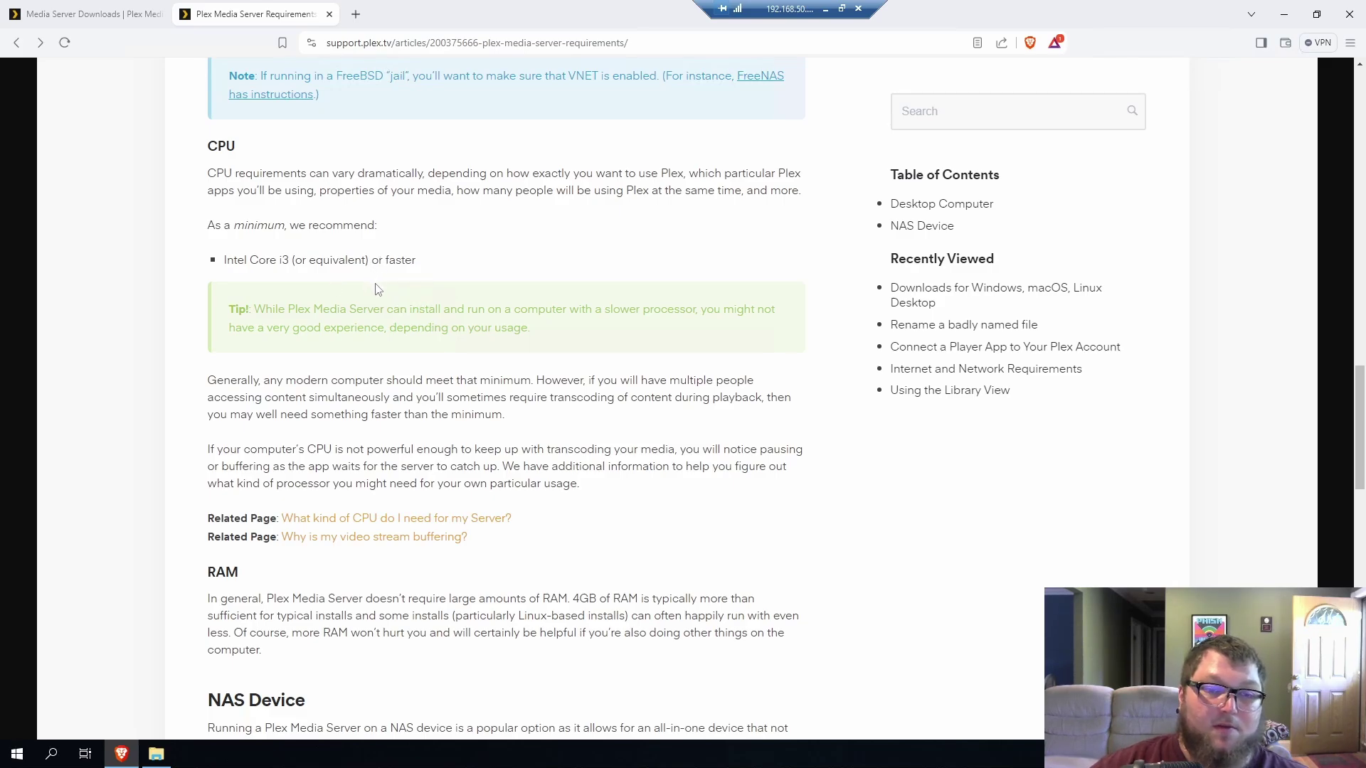
# - Highlight the RAM guidance that 4GB is typically more than sufficient
pyautogui.scroll(-3, 372, 270)
pyautogui.moveTo(567, 398); pyautogui.dragTo(613, 386)
pyautogui.click(554, 387)
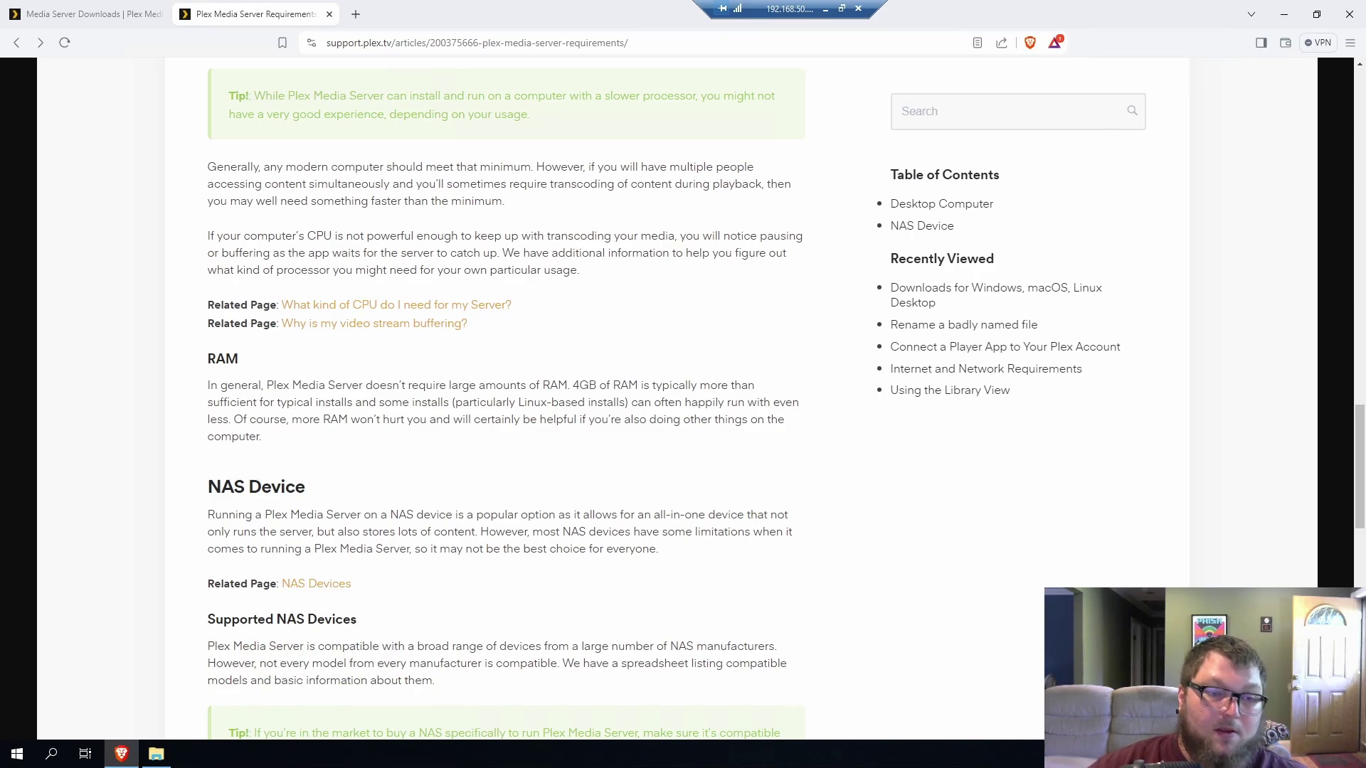
# - On the downloads tab, keep Windows selected as the server platform
pyautogui.hotkey('ctrl', 'shift', 'Tab')
pyautogui.scroll(-4, 437, 398)
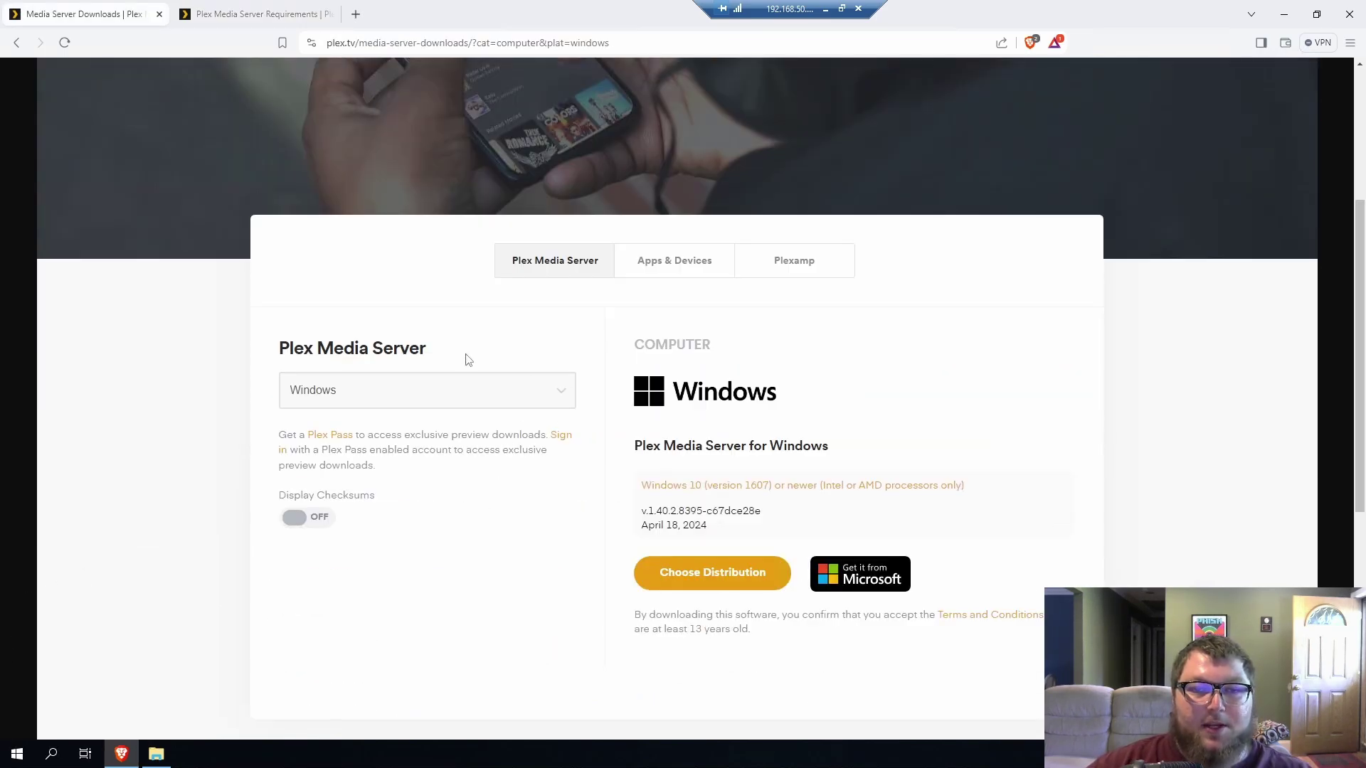
pyautogui.click(420, 394)
pyautogui.scroll(-1, 398, 533)
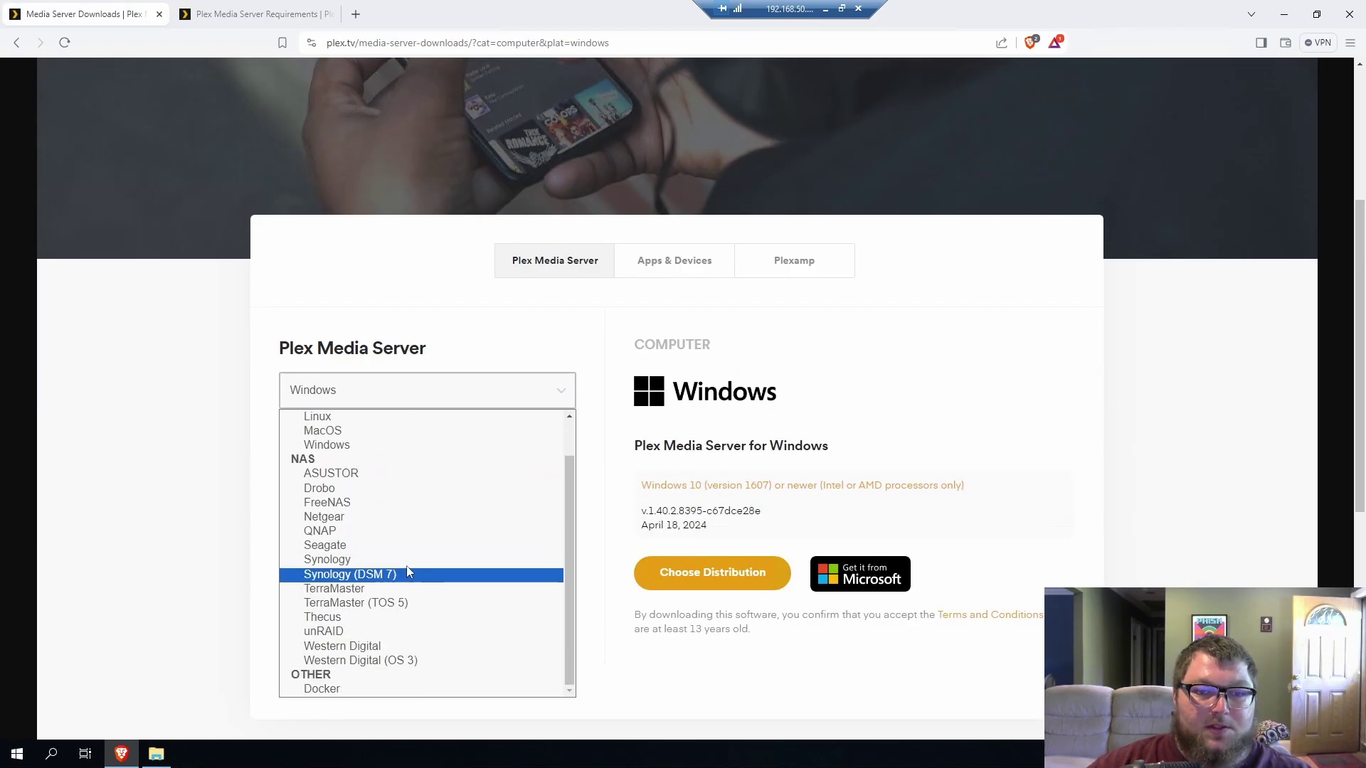
pyautogui.scroll(1, 384, 597)
pyautogui.scroll(-1, 355, 662)
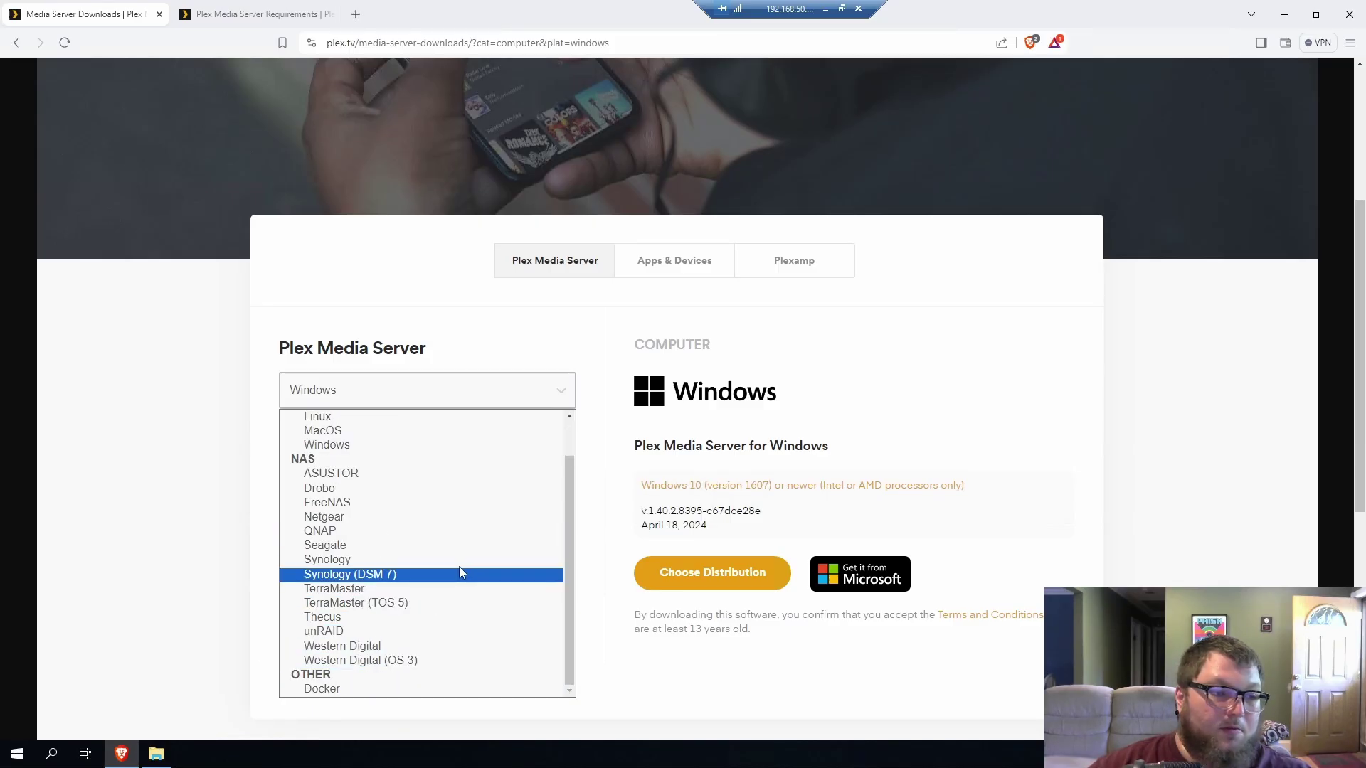
pyautogui.scroll(1, 406, 623)
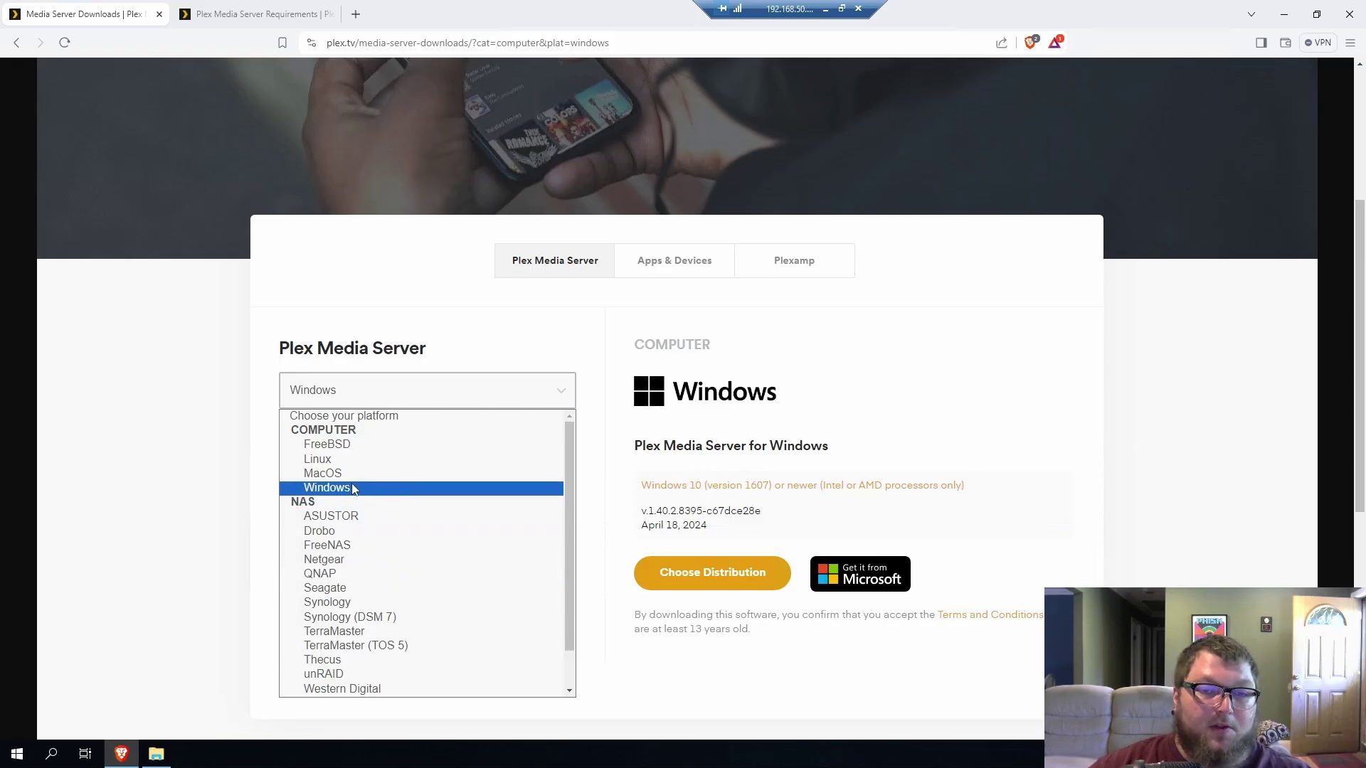
pyautogui.click(327, 488)
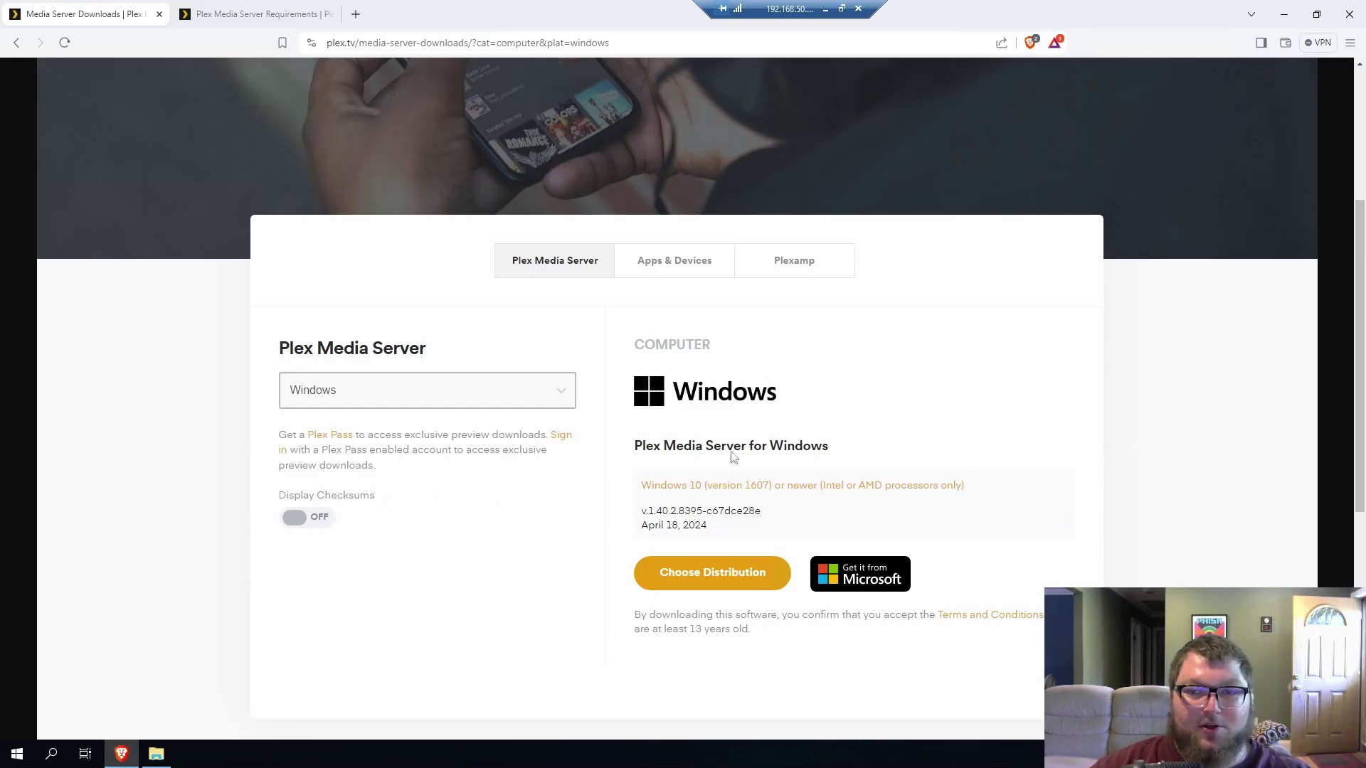
# - Save the Windows 64-bit installer to Downloads and open the download history
pyautogui.click(723, 583)
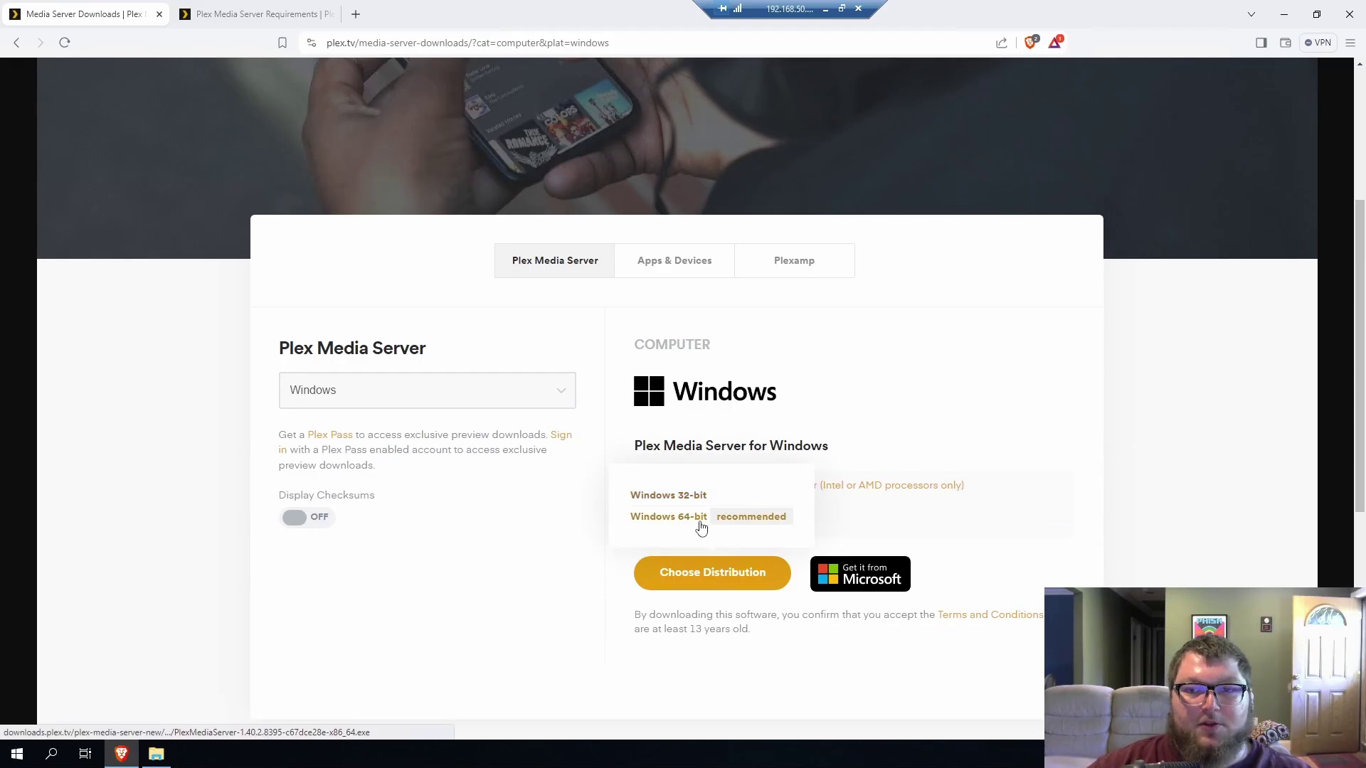
pyautogui.click(694, 522)
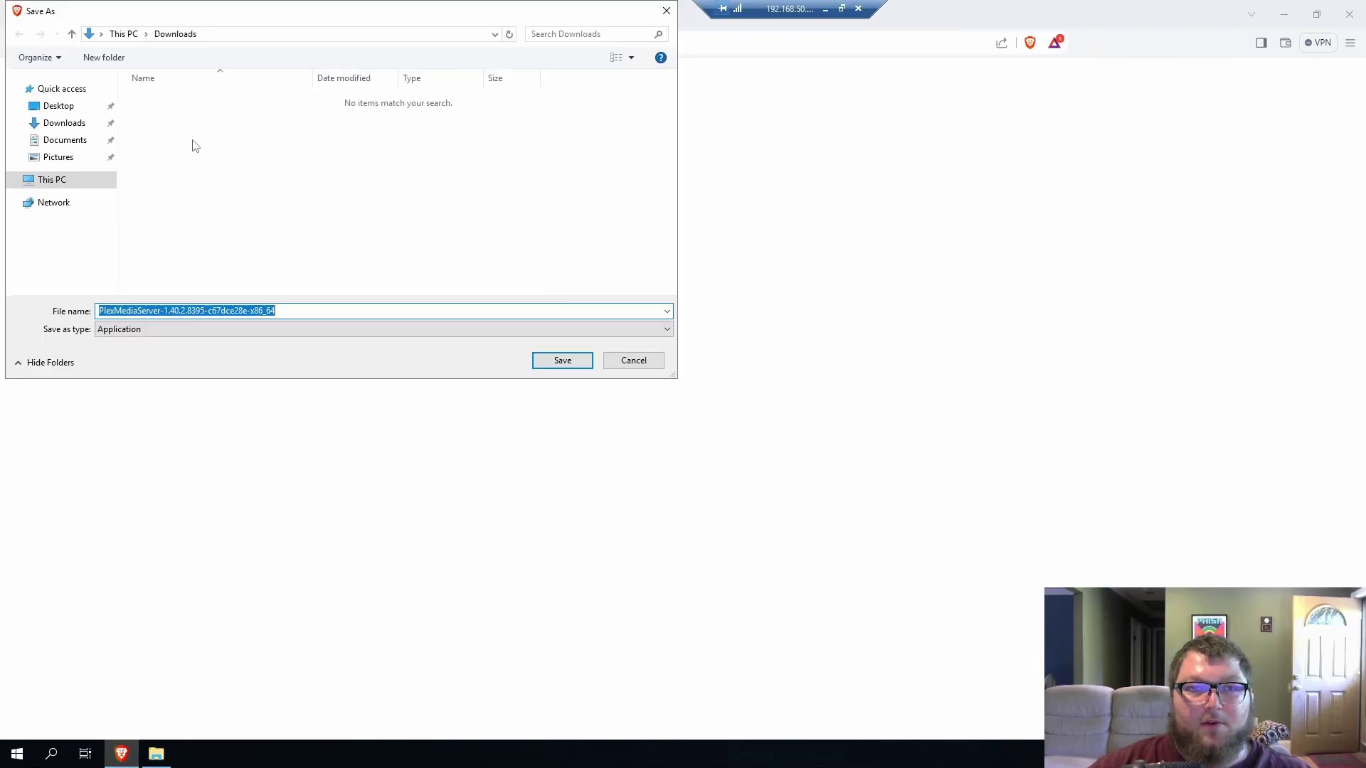
pyautogui.click(581, 358)
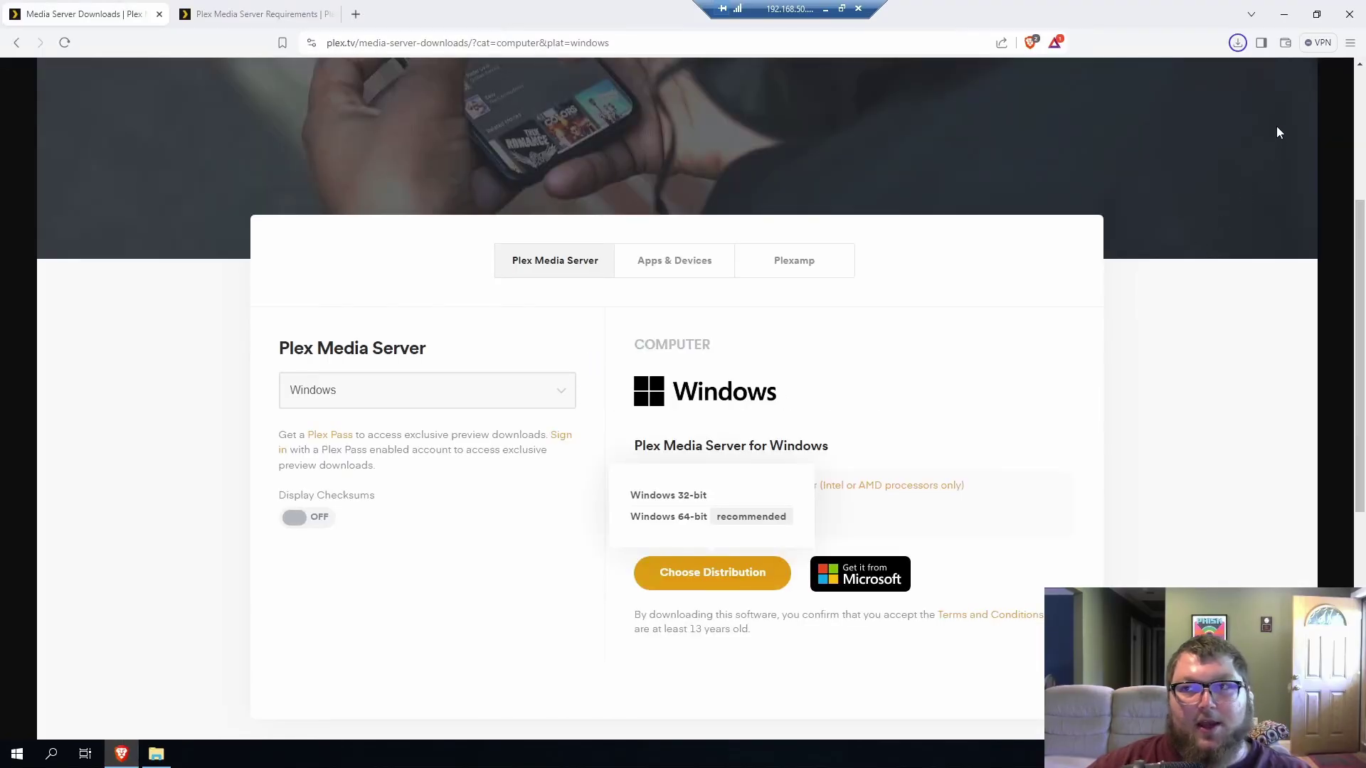
pyautogui.click(1239, 44)
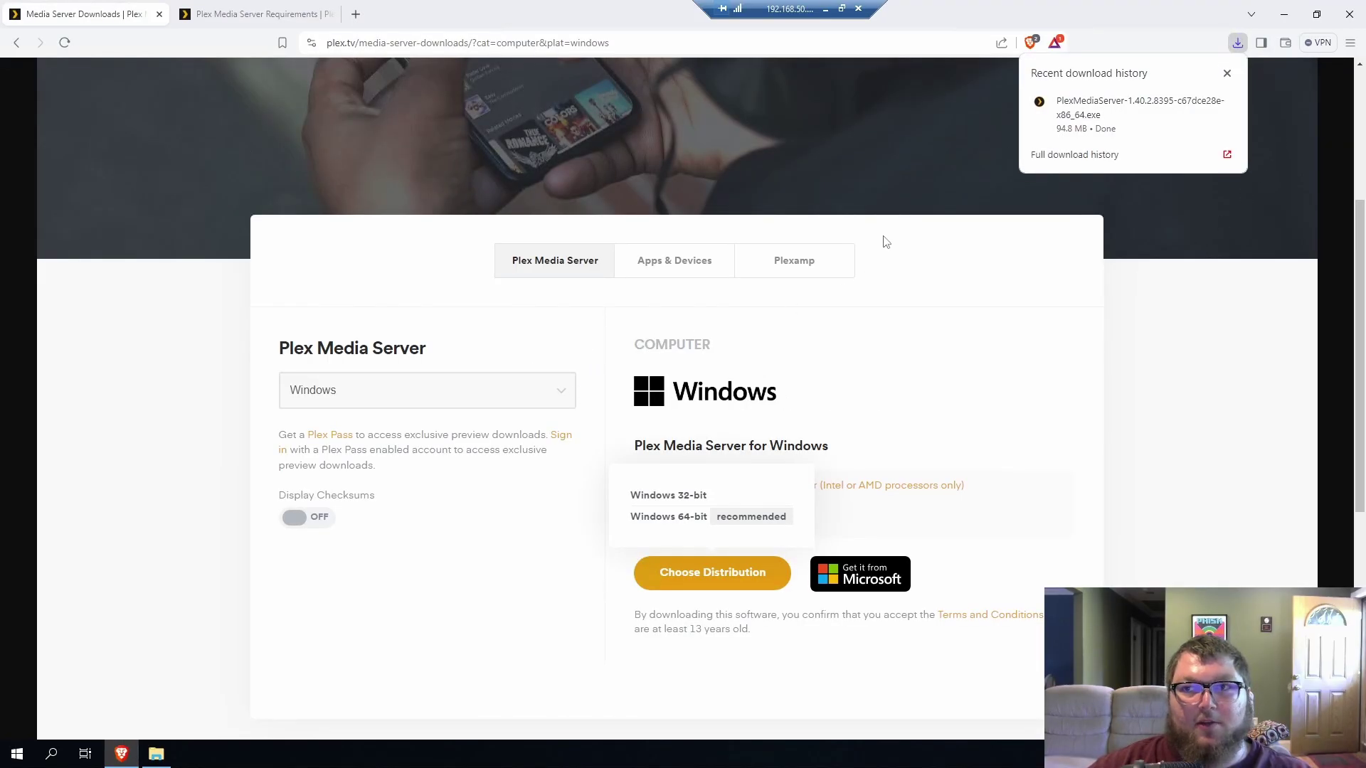
# - Reveal the installer's folder, close Brave with all its tabs, and minimize the open windows
pyautogui.click(1203, 102)
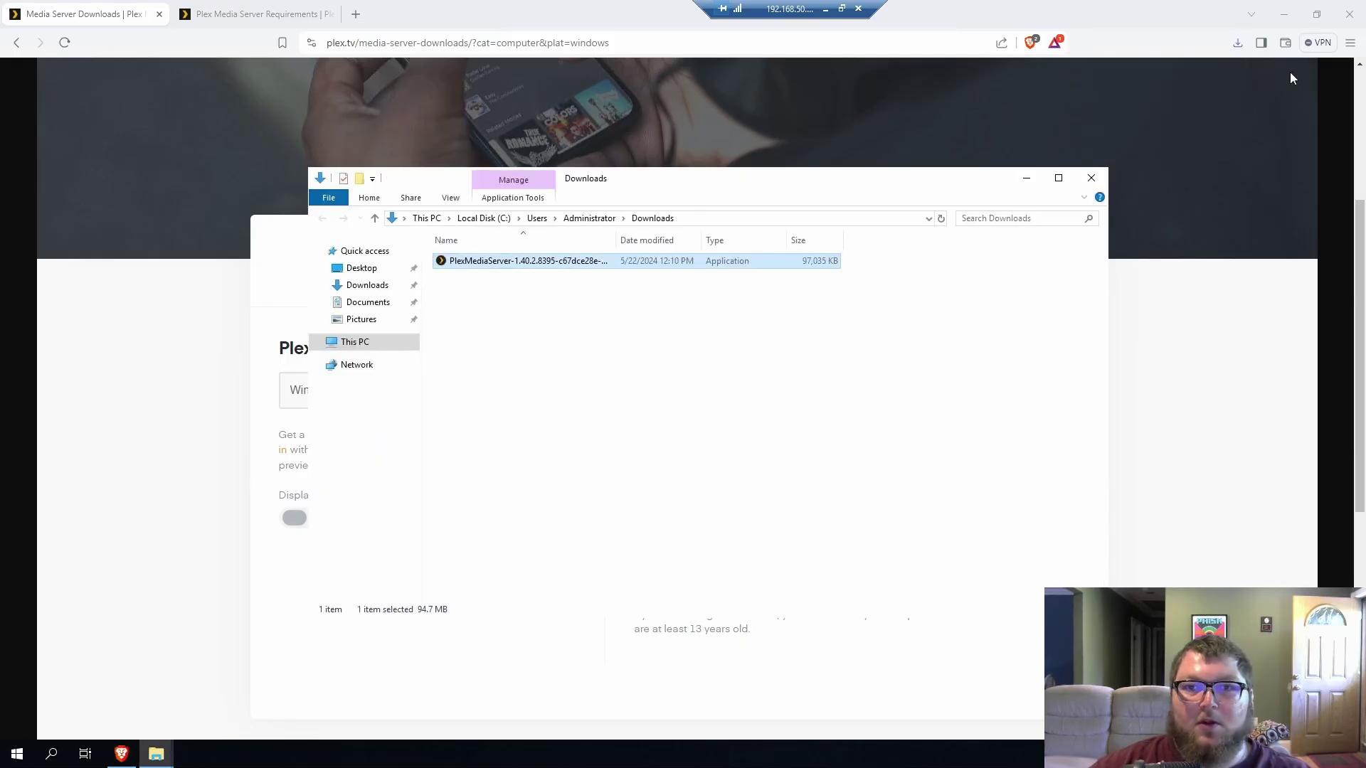
pyautogui.click(1350, 14)
pyautogui.click(701, 184)
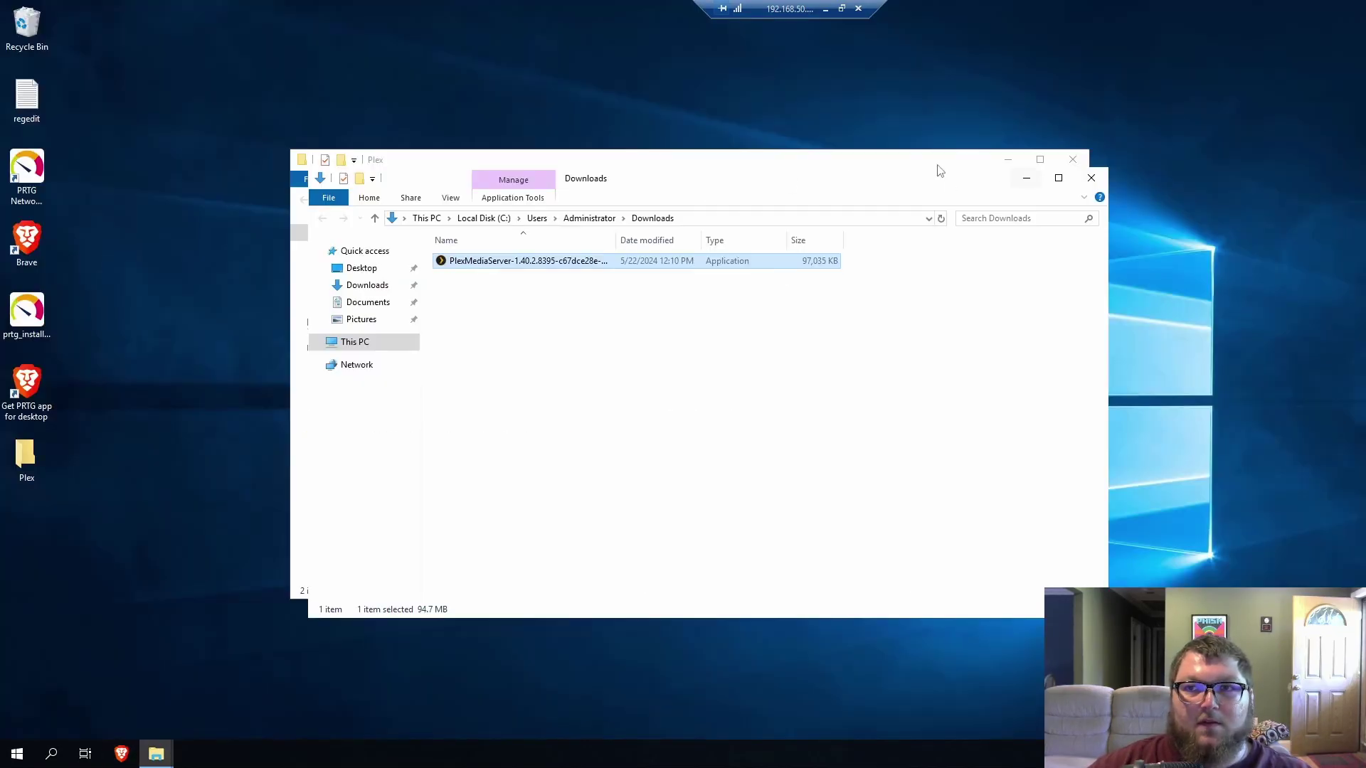
pyautogui.click(1007, 159)
pyautogui.click(1026, 177)
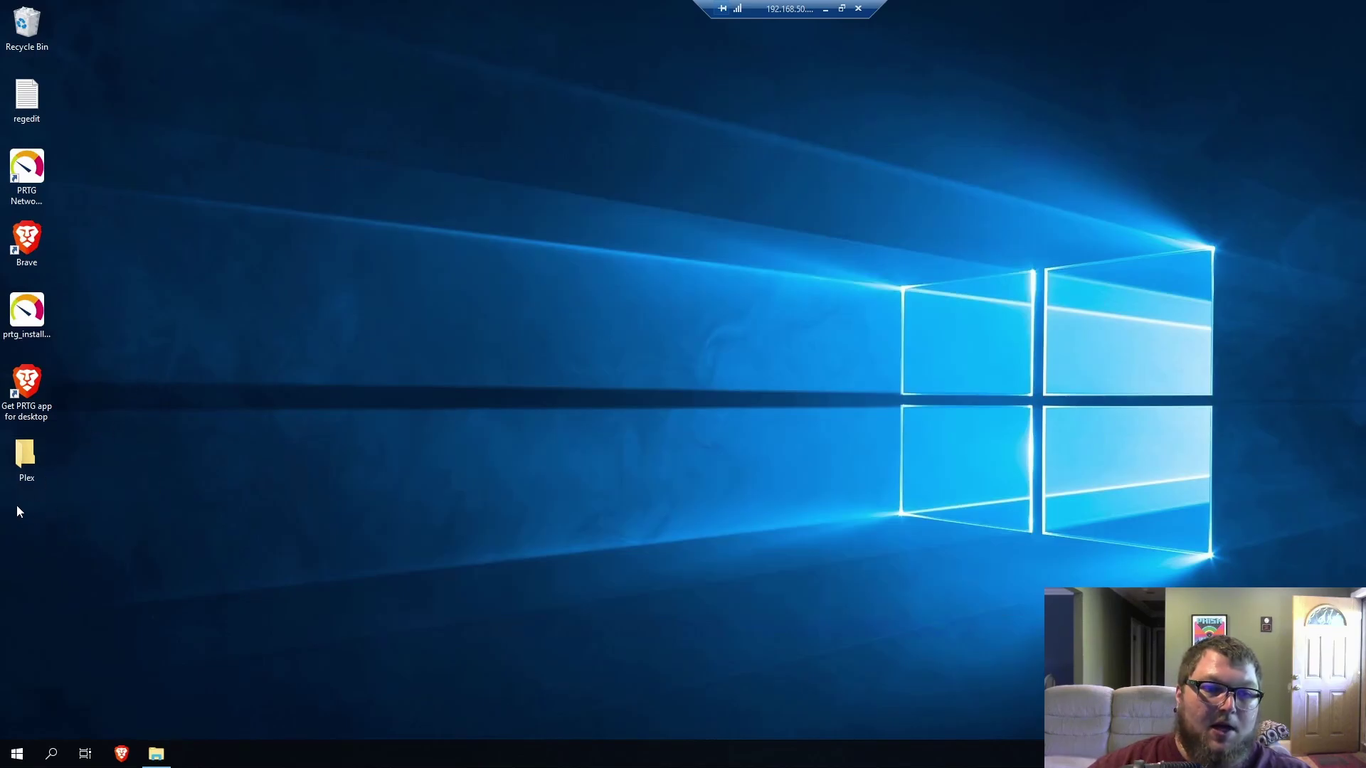
# - Open the desktop Plex folder to confirm it holds Movies and TV folders
pyautogui.doubleClick(20, 478)
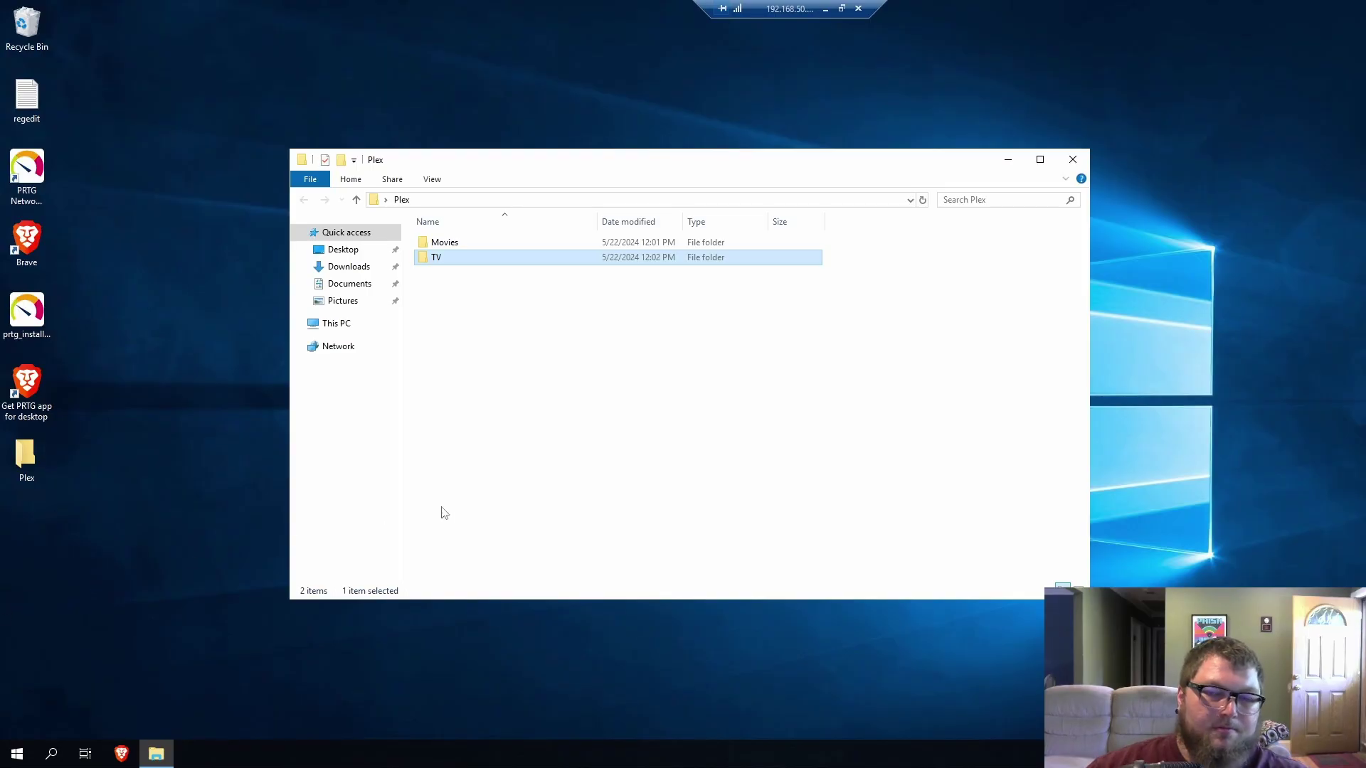
pyautogui.click(1008, 161)
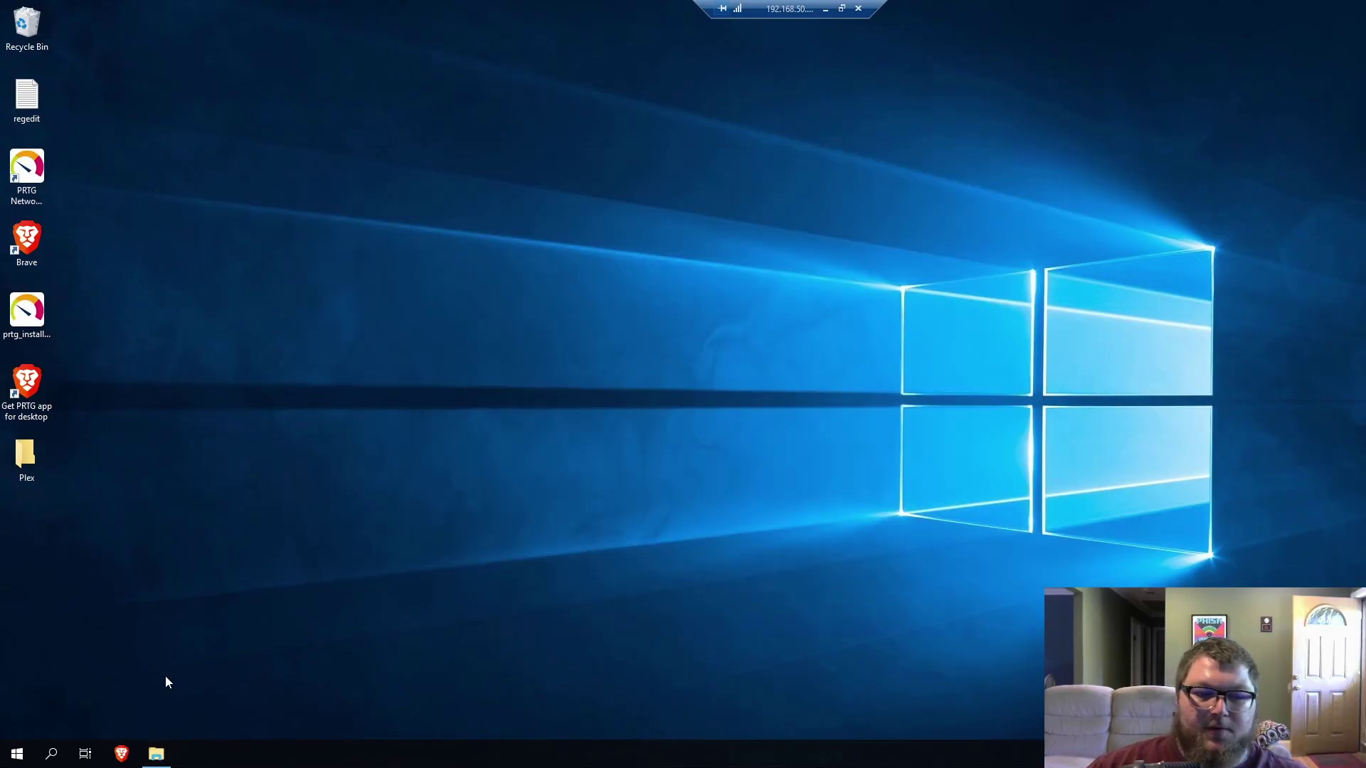
pyautogui.click(156, 755)
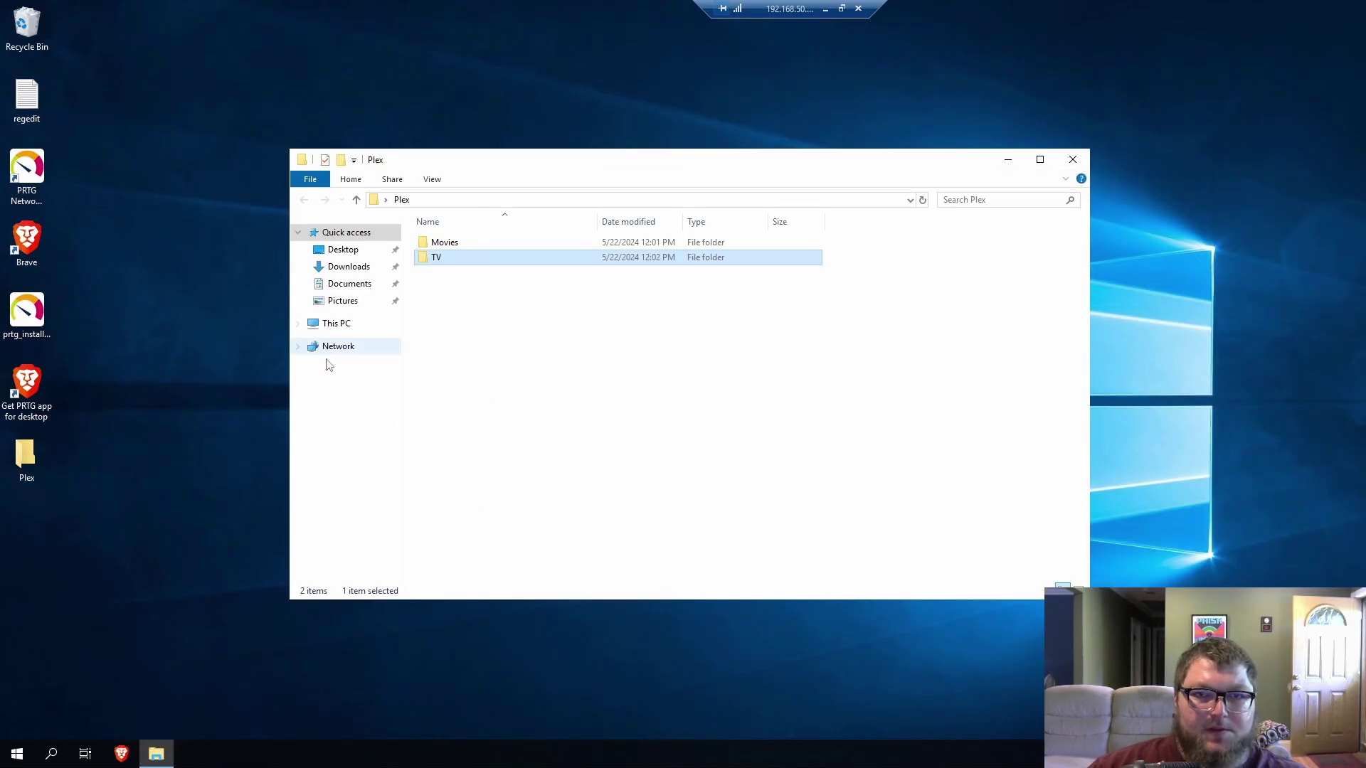
# - Go to This PC > Downloads and launch the PlexMediaServer-1.40.2.8395 installer
pyautogui.click(337, 324)
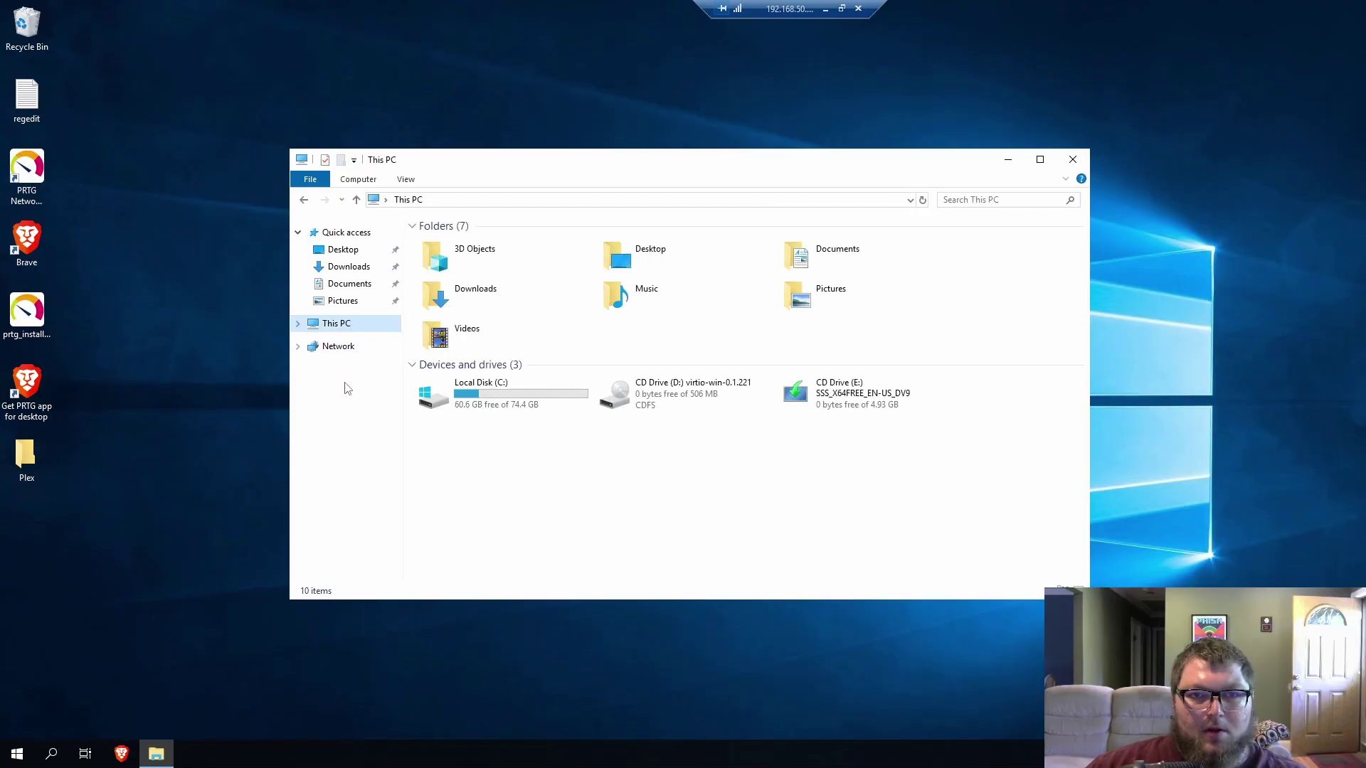
pyautogui.click(349, 267)
pyautogui.click(475, 245)
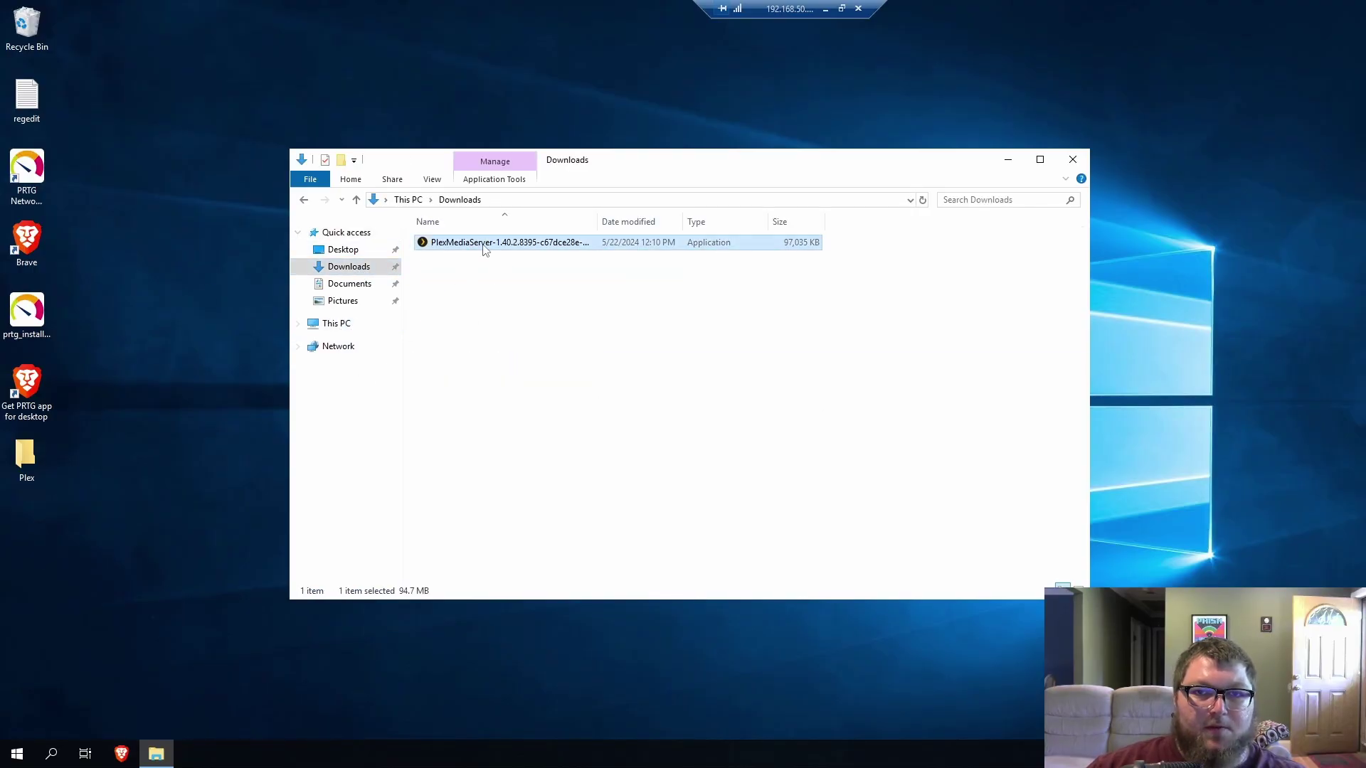
pyautogui.doubleClick(482, 244)
# - Run the installer as administrator, install to C:\Program Files\Plex\Plex Media Server, and finish with launch checked
pyautogui.rightClick(483, 244)
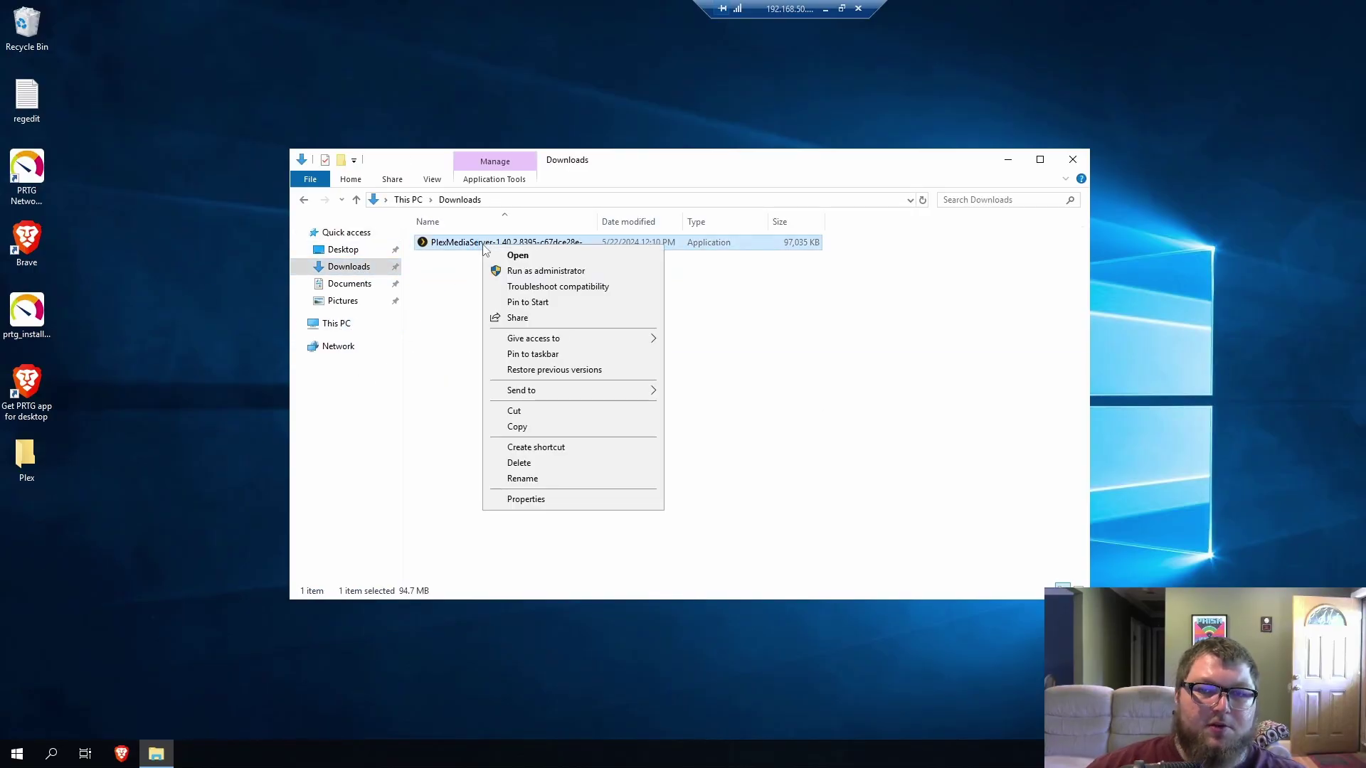
pyautogui.click(556, 277)
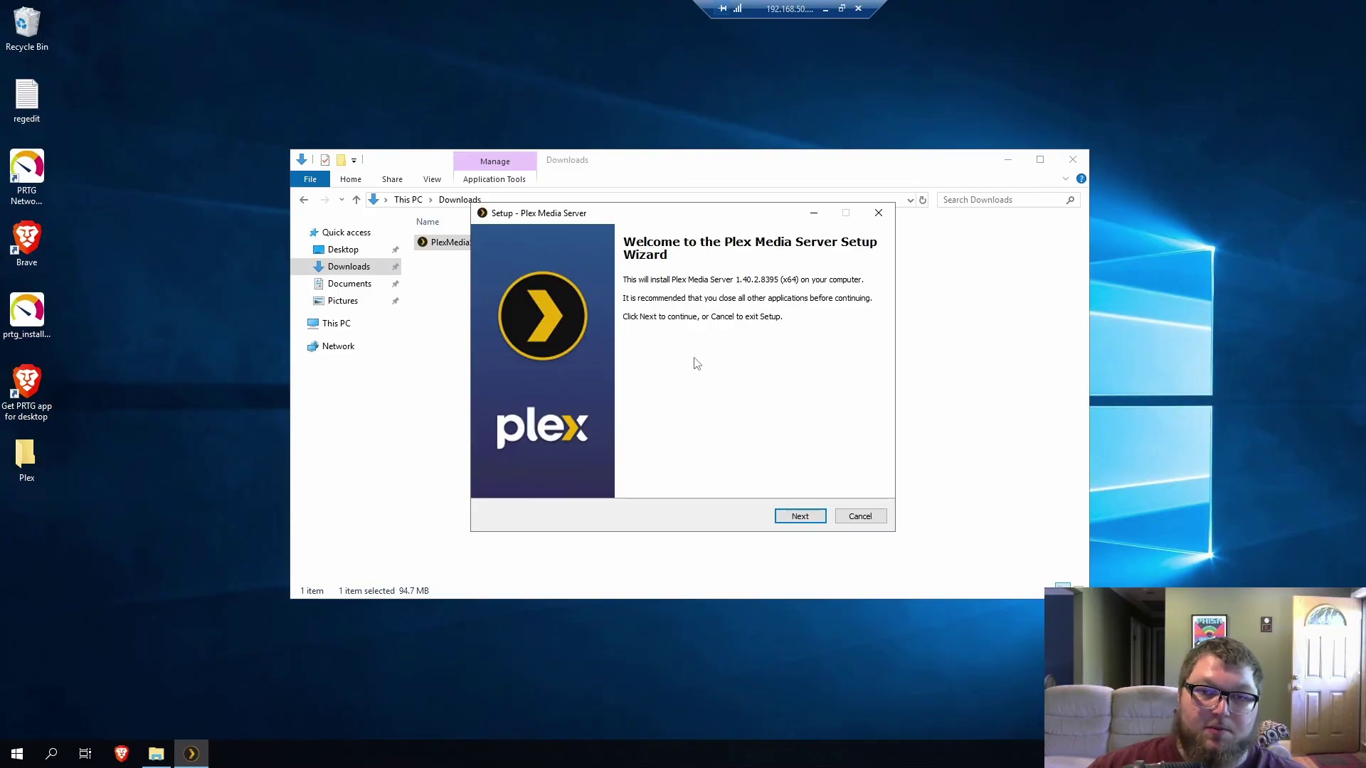
pyautogui.click(822, 522)
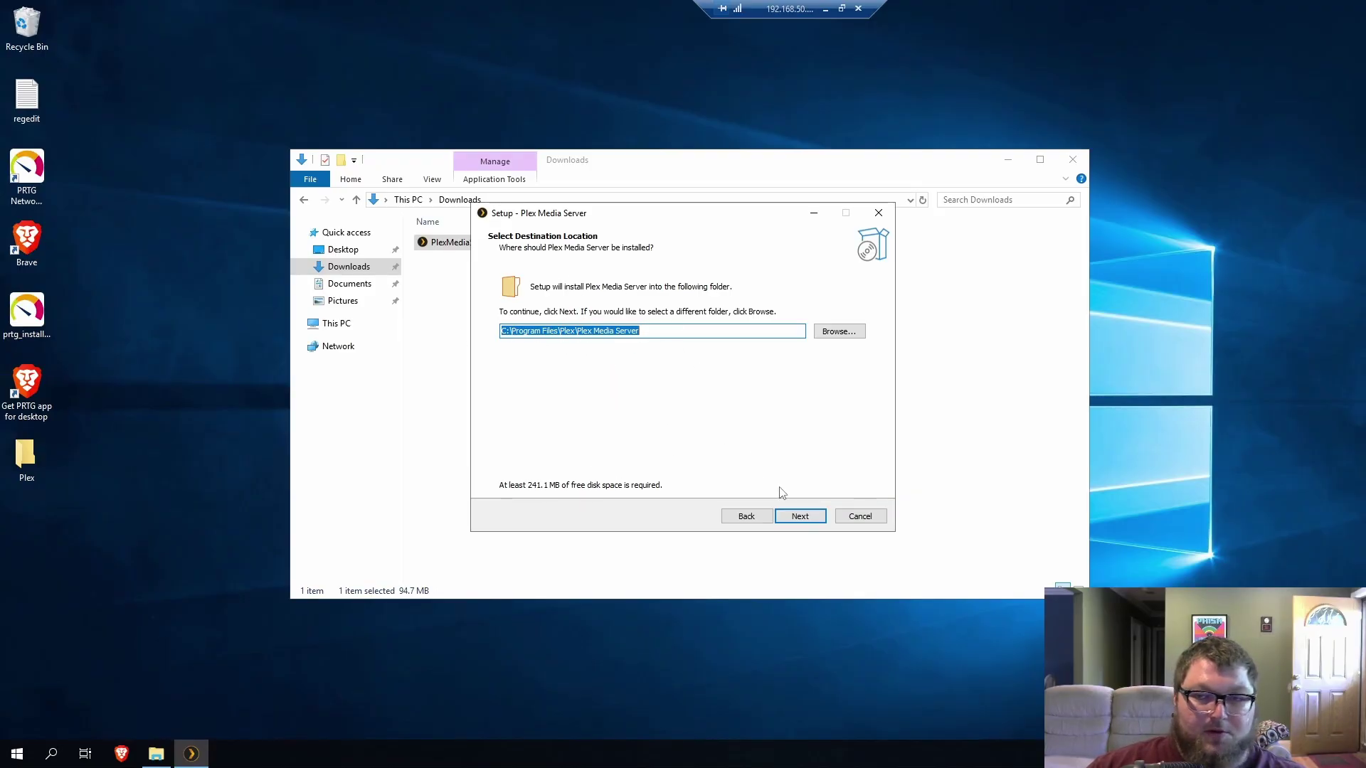
pyautogui.click(797, 516)
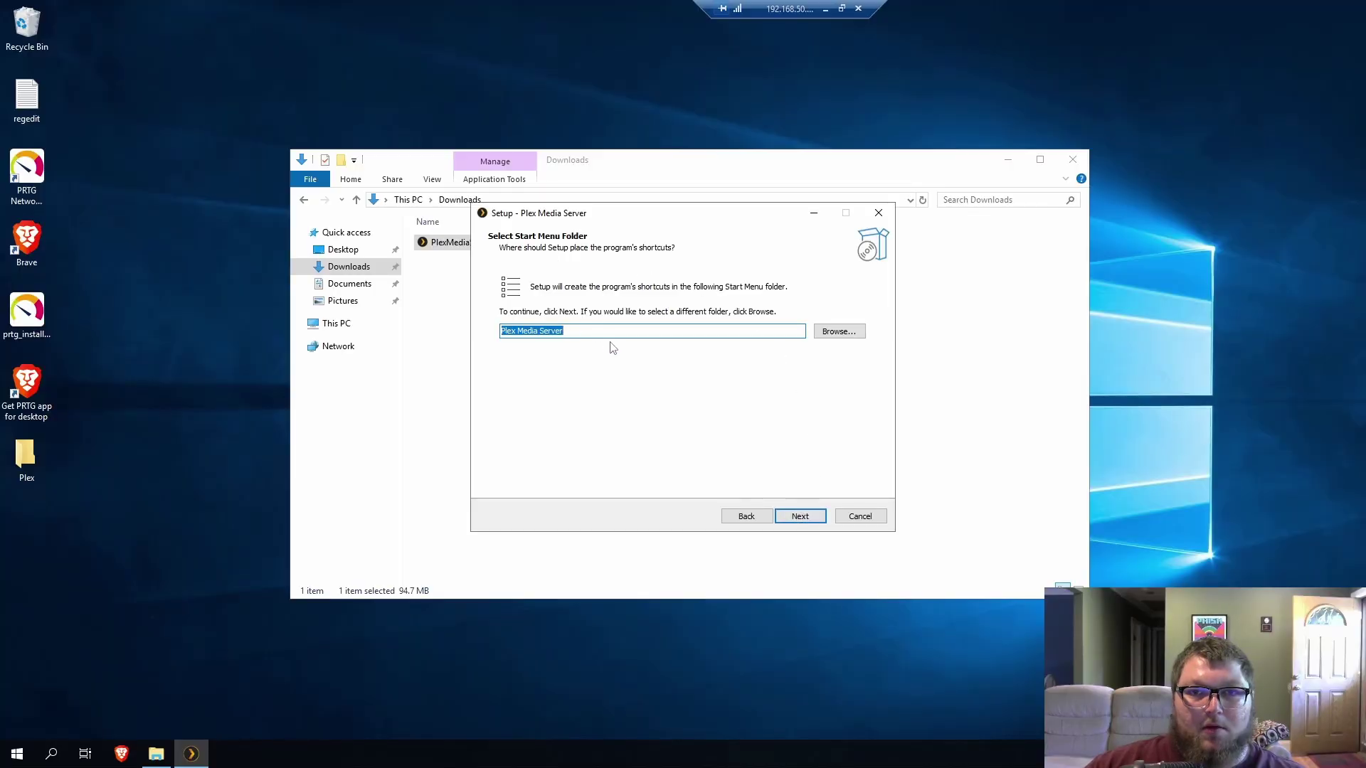
pyautogui.click(804, 515)
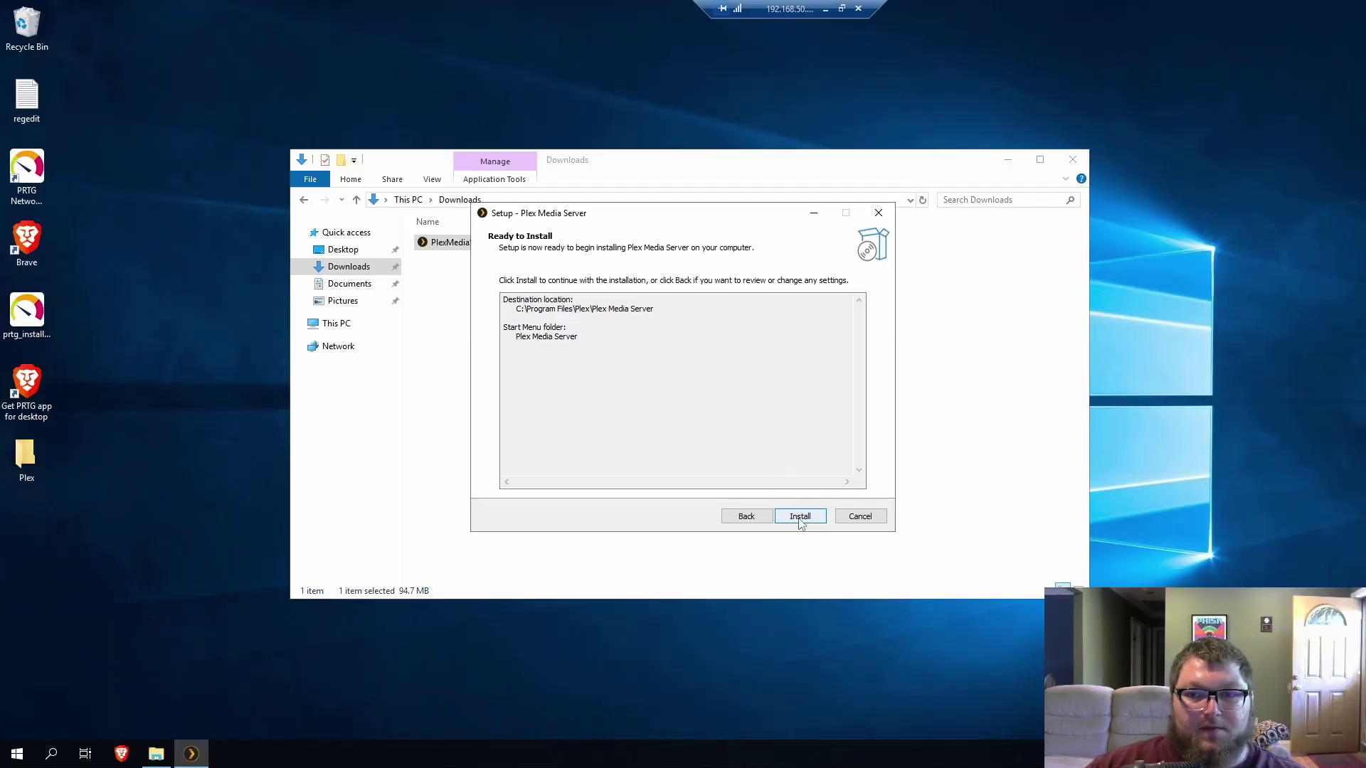
pyautogui.click(799, 515)
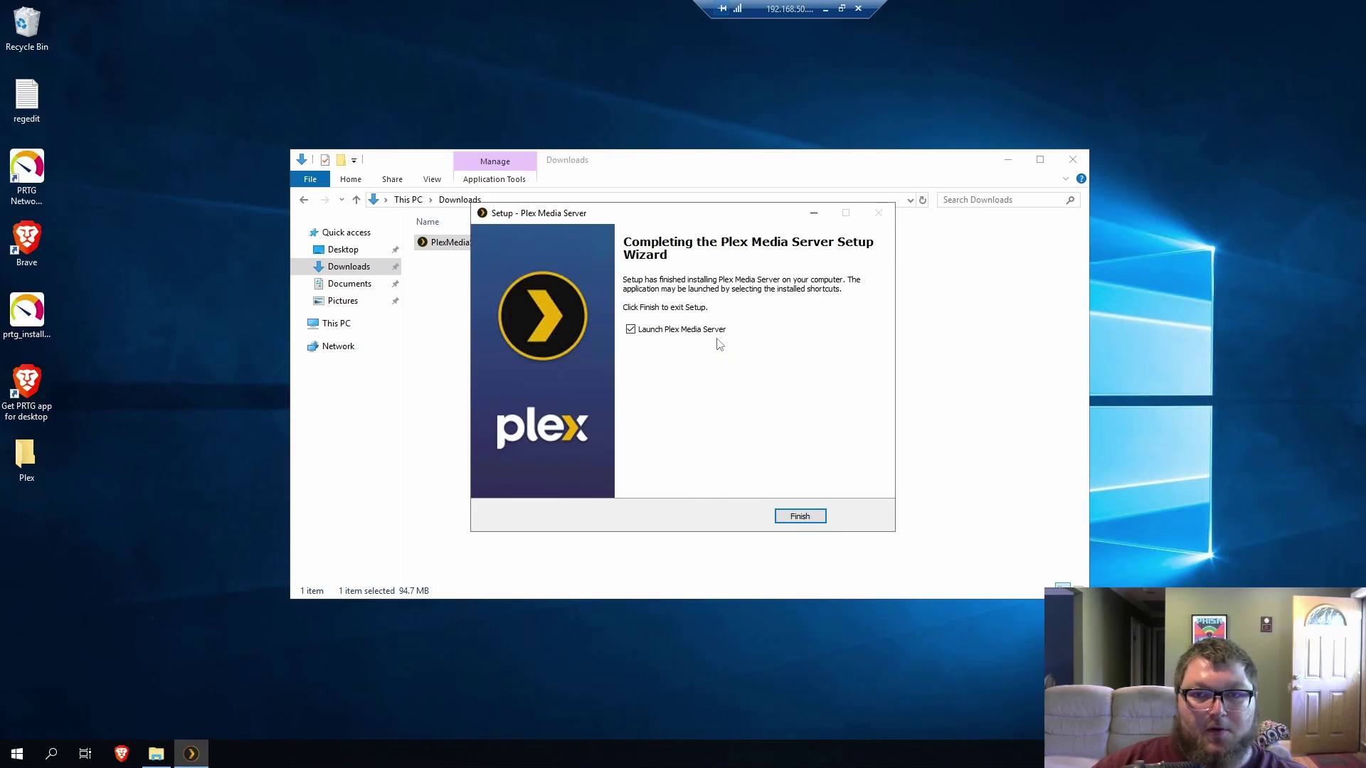
pyautogui.click(801, 517)
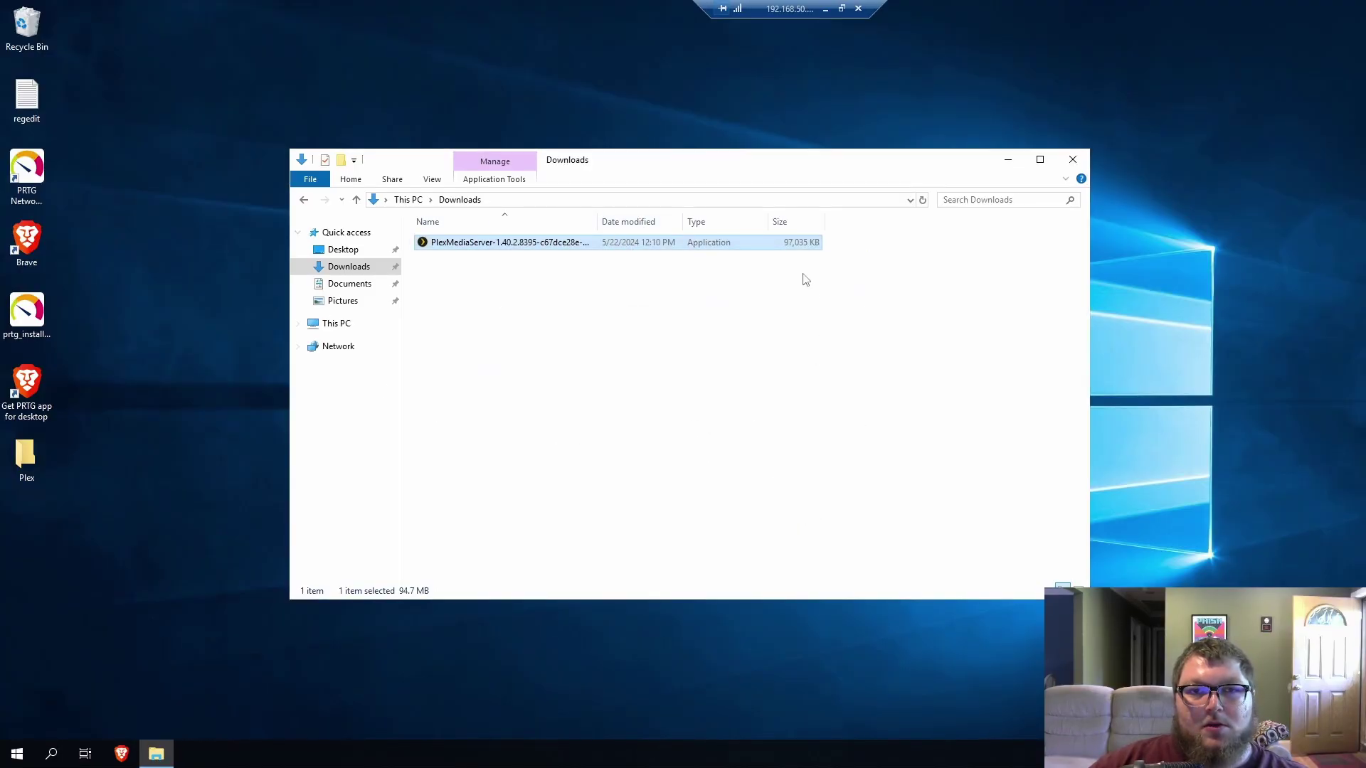
# - Keep watch history sharing at Friends Only and accept the prompt
pyautogui.moveTo(786, 10); pyautogui.dragTo(1037, 10)
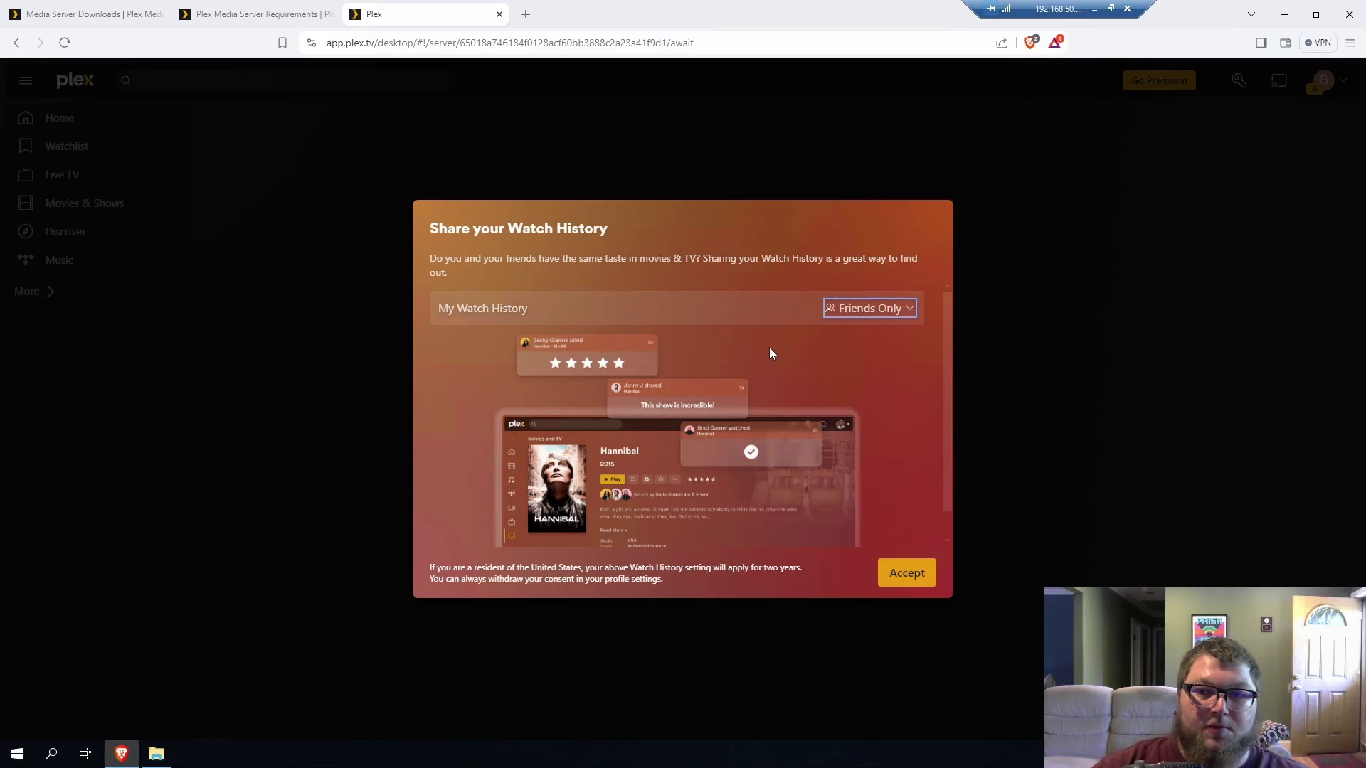
pyautogui.click(907, 572)
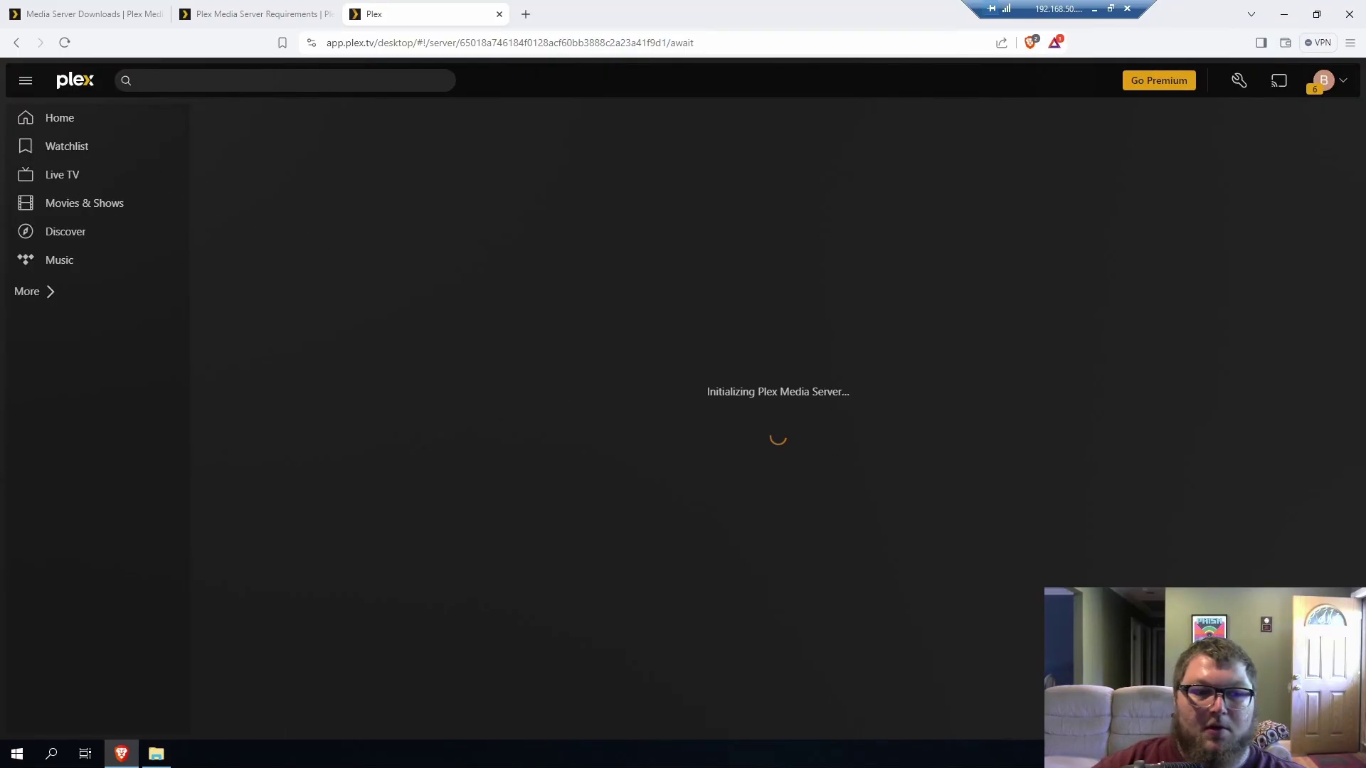
# - Open Task Manager and look over Plex Tuner Service and the PlexScriptHost processes
pyautogui.hotkey('ctrl', 'shift', 'Escape')
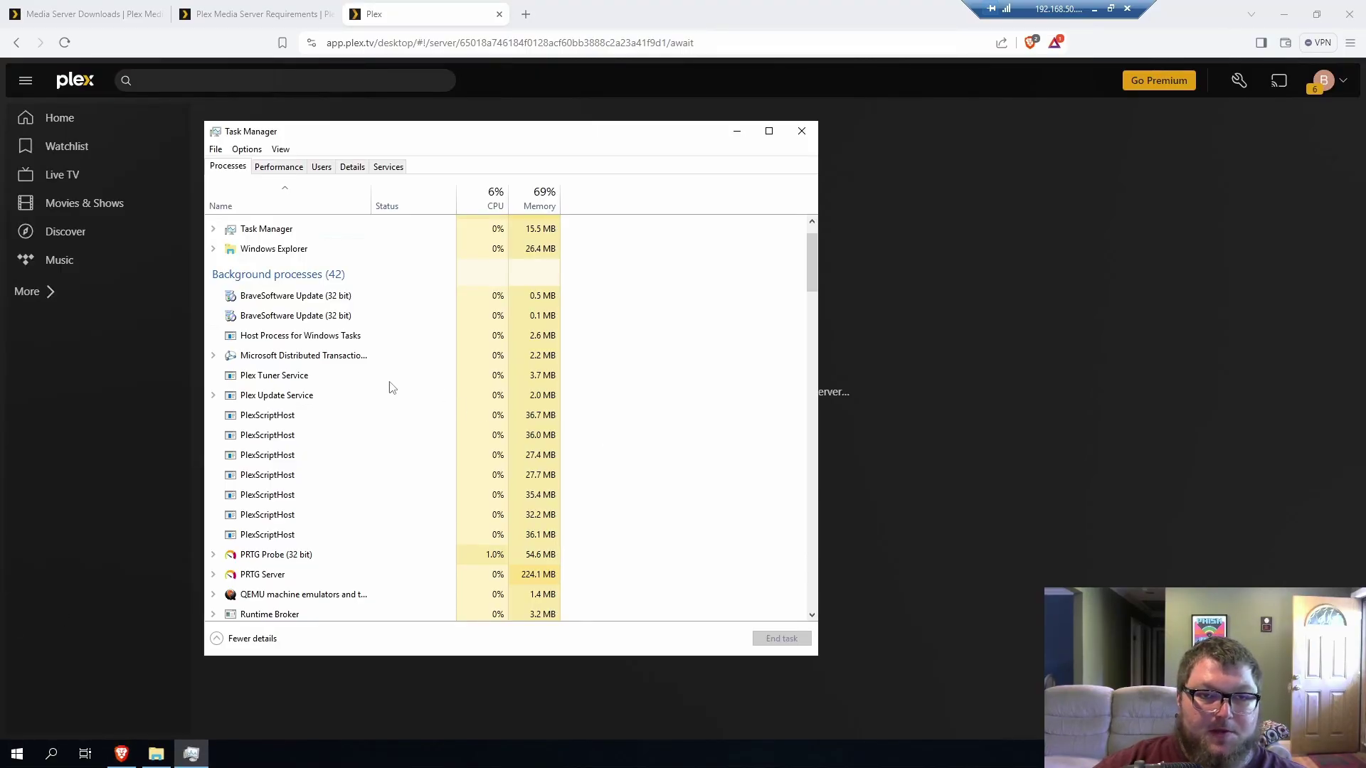
pyautogui.click(302, 376)
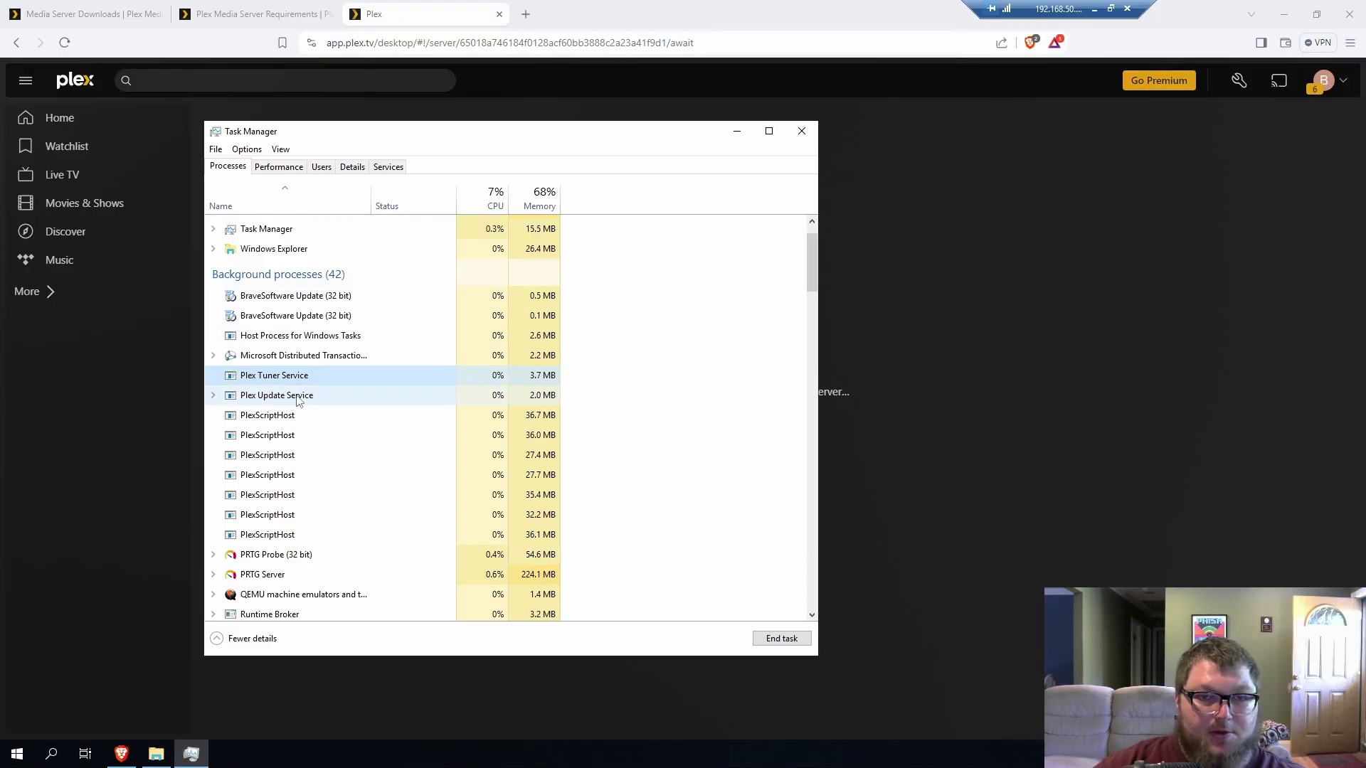
pyautogui.scroll(-1, 293, 406)
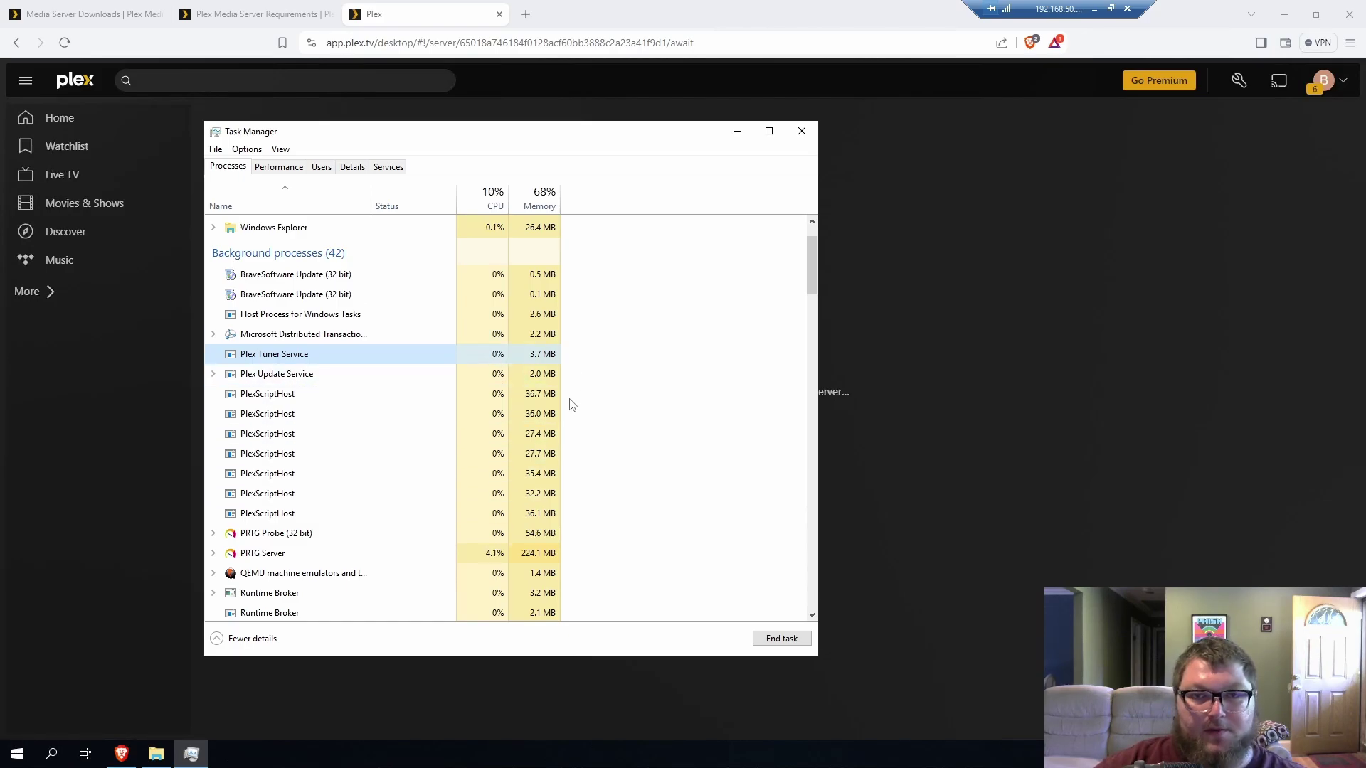
pyautogui.scroll(1, 567, 402)
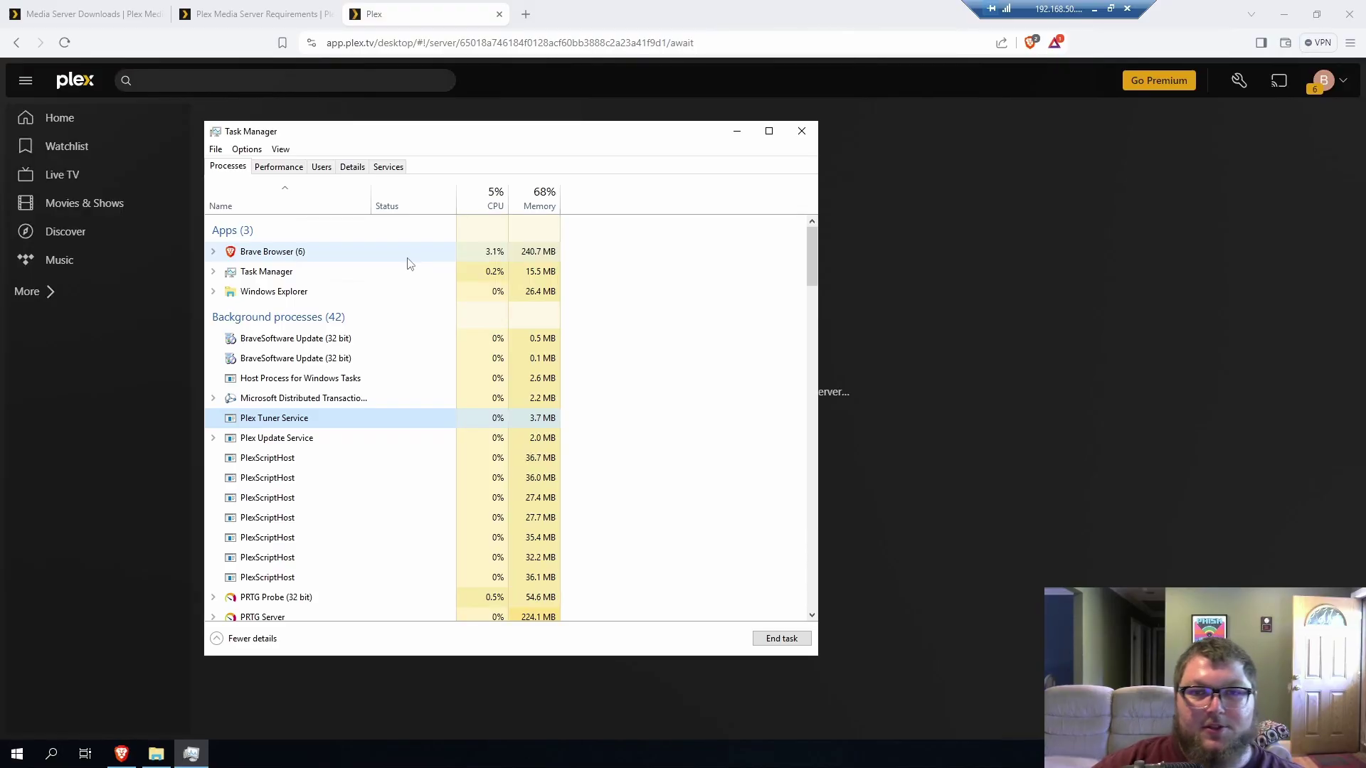
# - Return to Plex Web and point out the local address 192.168.50.215:32400 in the address bar
pyautogui.click(736, 131)
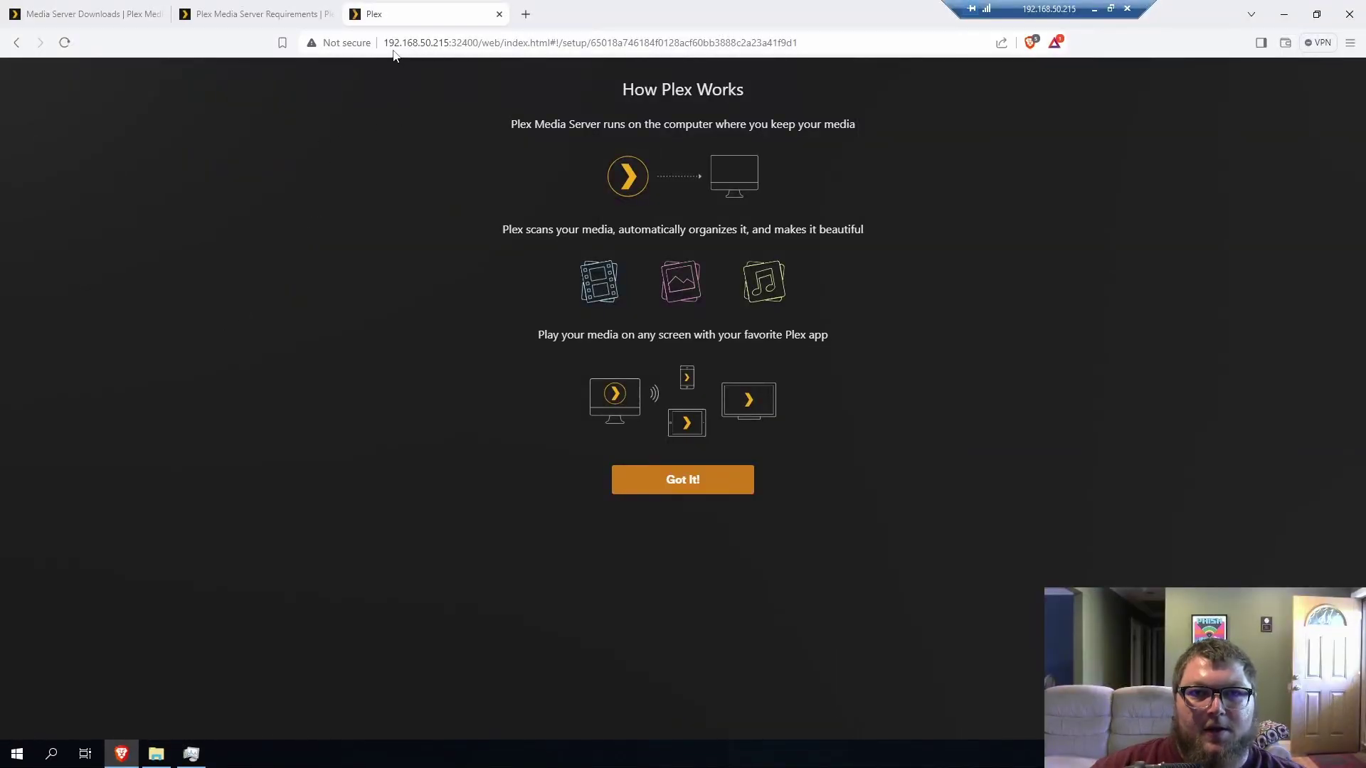
pyautogui.click(394, 52)
pyautogui.moveTo(393, 51); pyautogui.dragTo(428, 53)
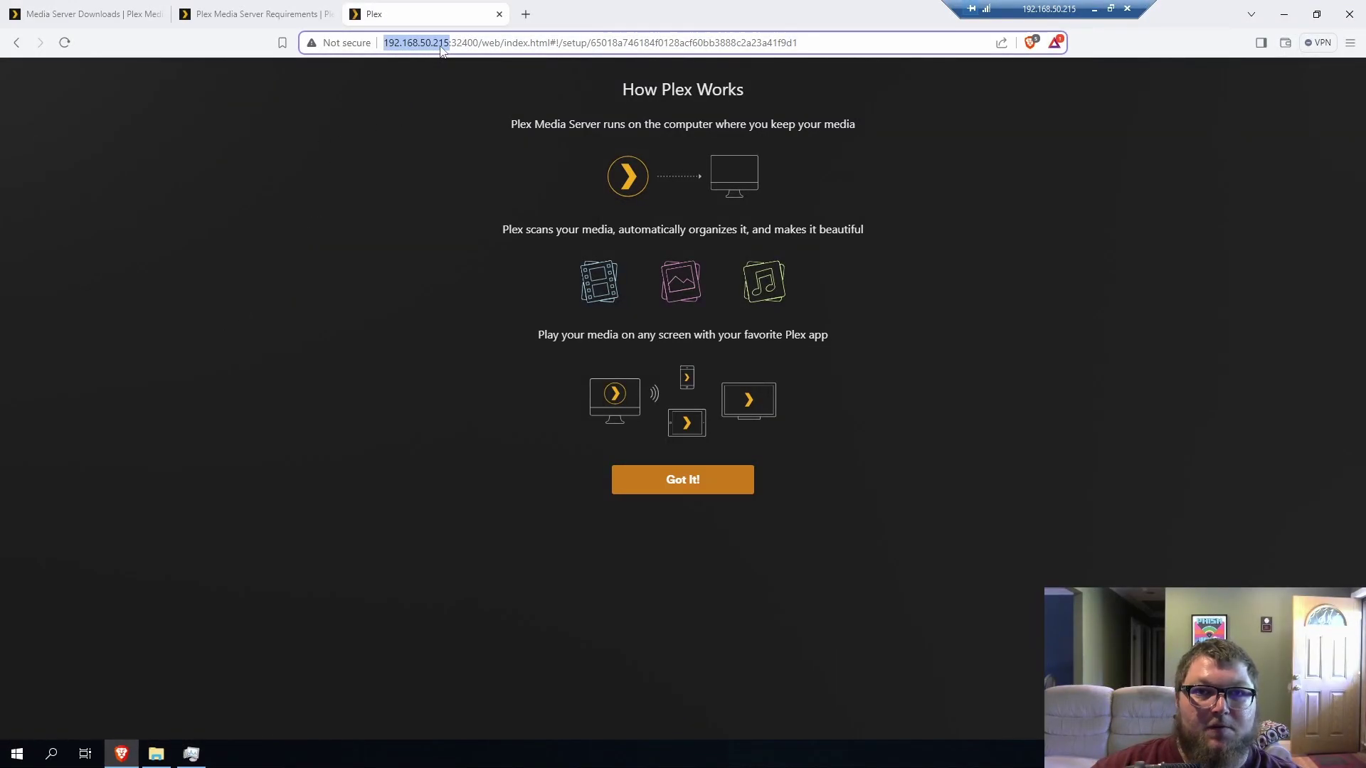
pyautogui.click(394, 45)
pyautogui.moveTo(394, 49); pyautogui.dragTo(478, 47)
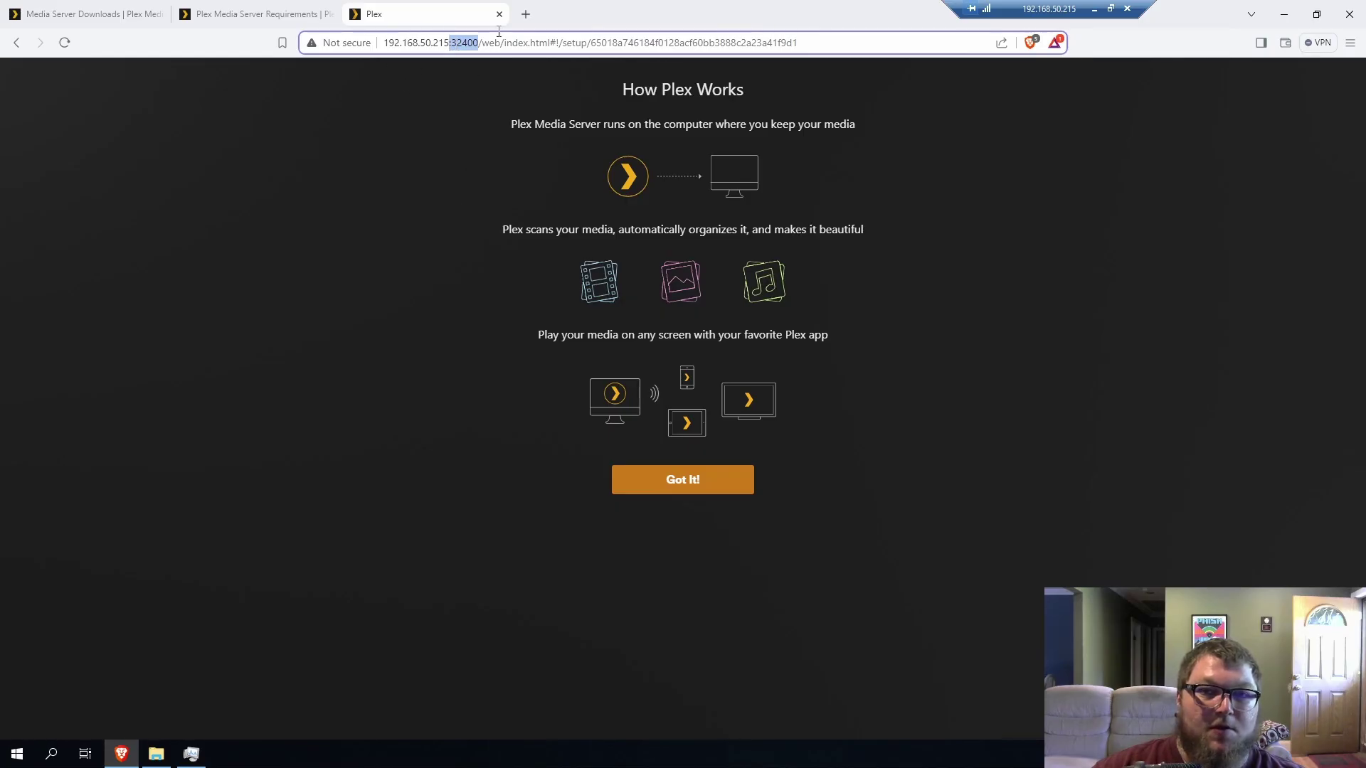
pyautogui.click(429, 249)
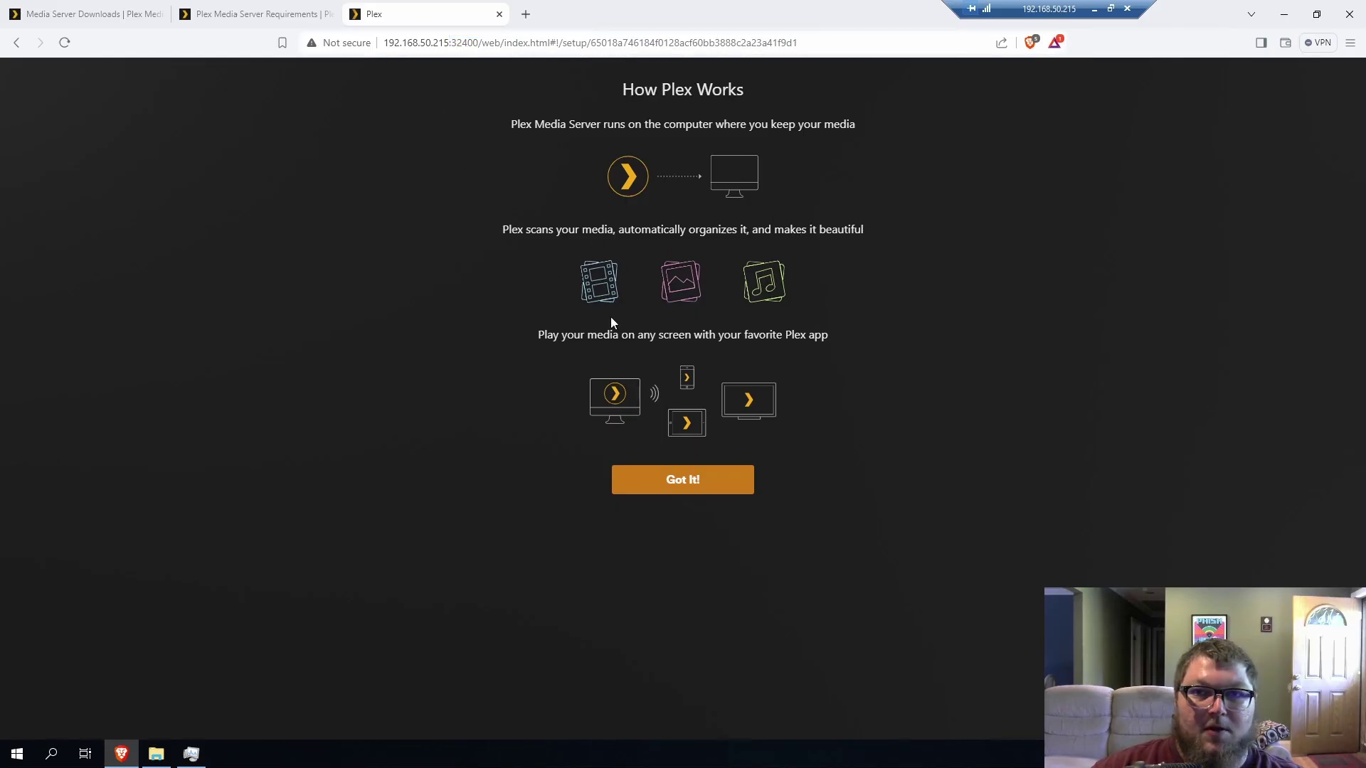
# - Get past the intro and Plex Pass offer, keeping name DC-01 with outside access allowed
pyautogui.click(725, 478)
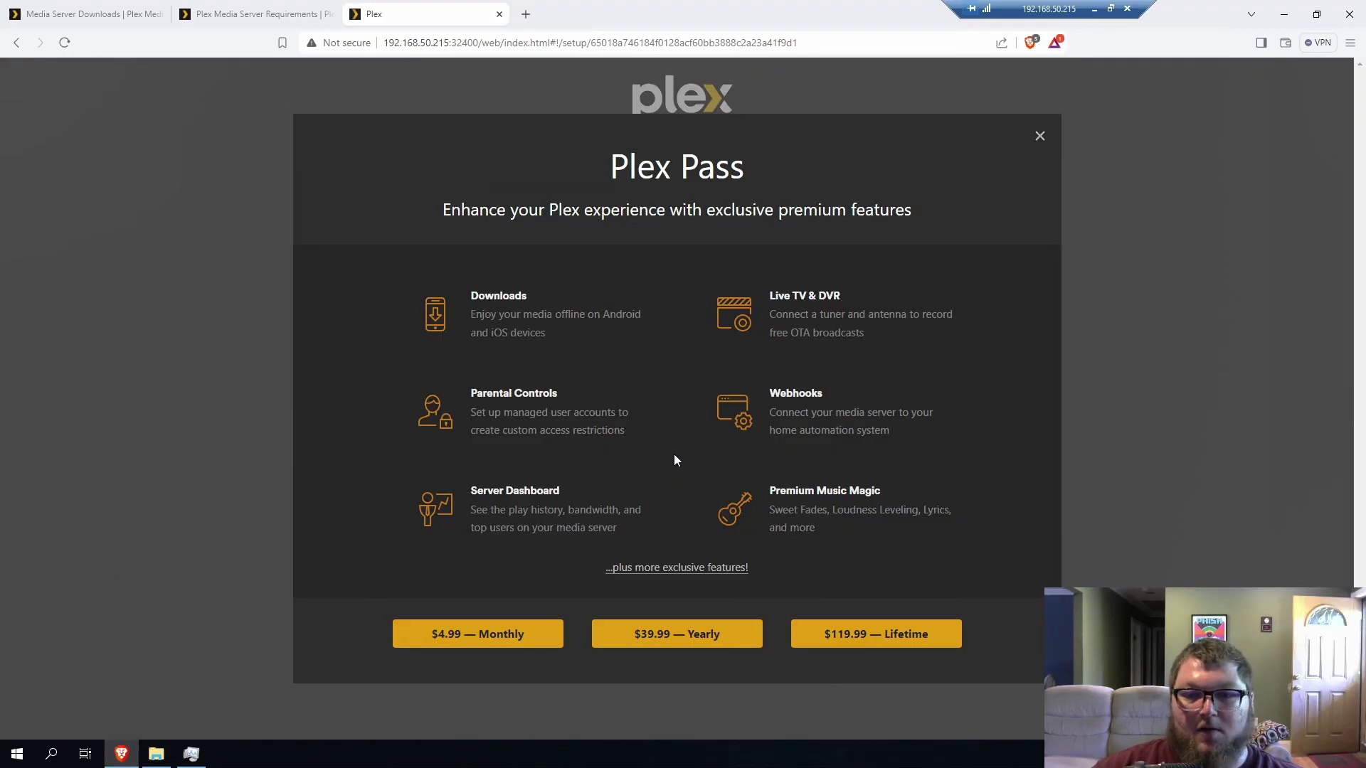
pyautogui.click(1039, 138)
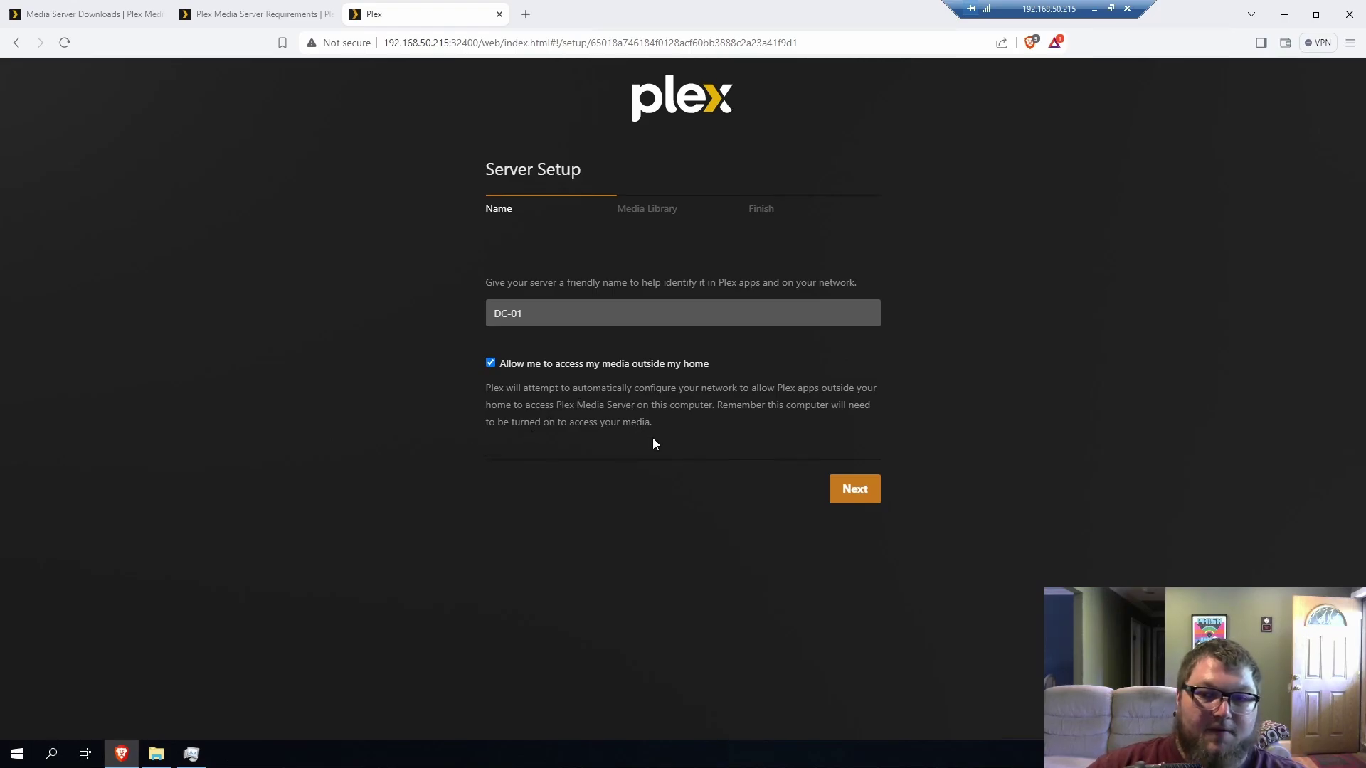
pyautogui.click(857, 490)
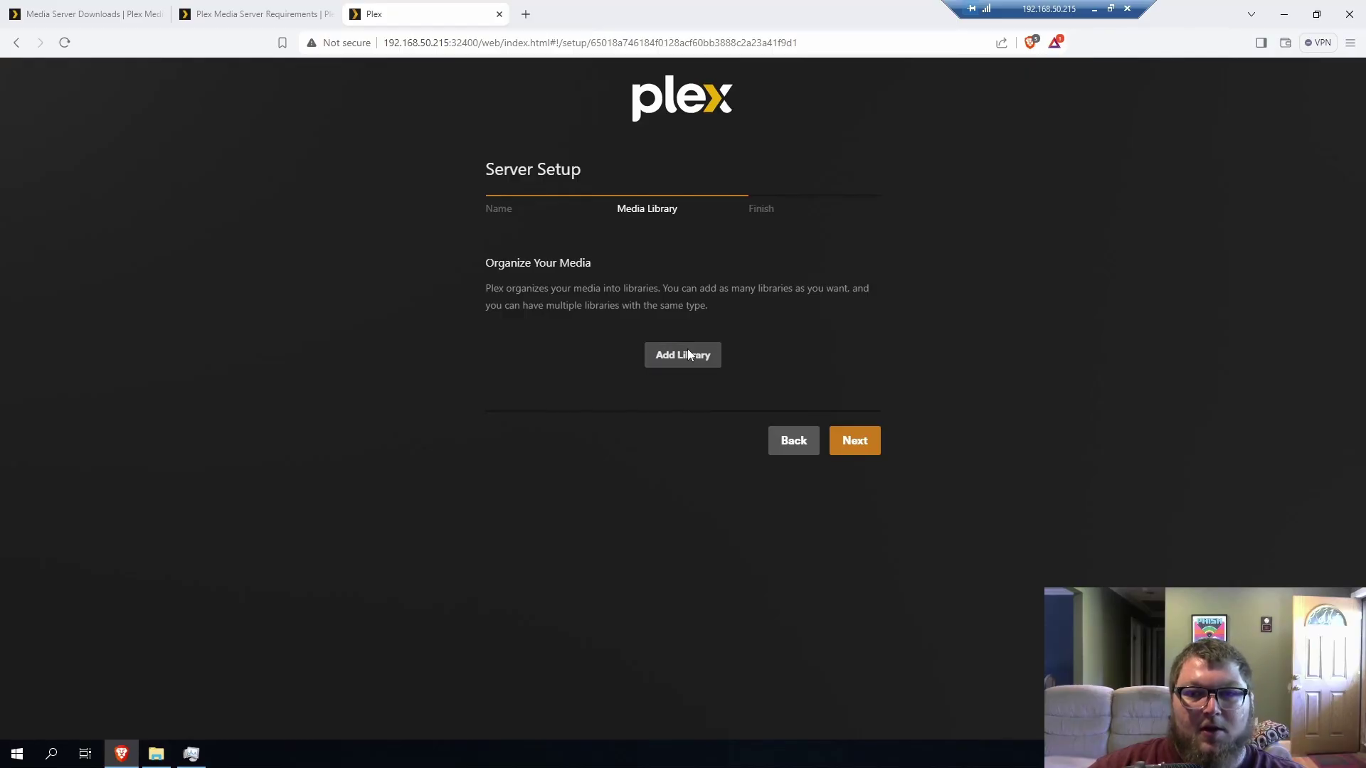
# - Add a Movies library with folder C:\Users\Administrator\Desktop\Plex\Movies
pyautogui.click(687, 351)
pyautogui.click(599, 228)
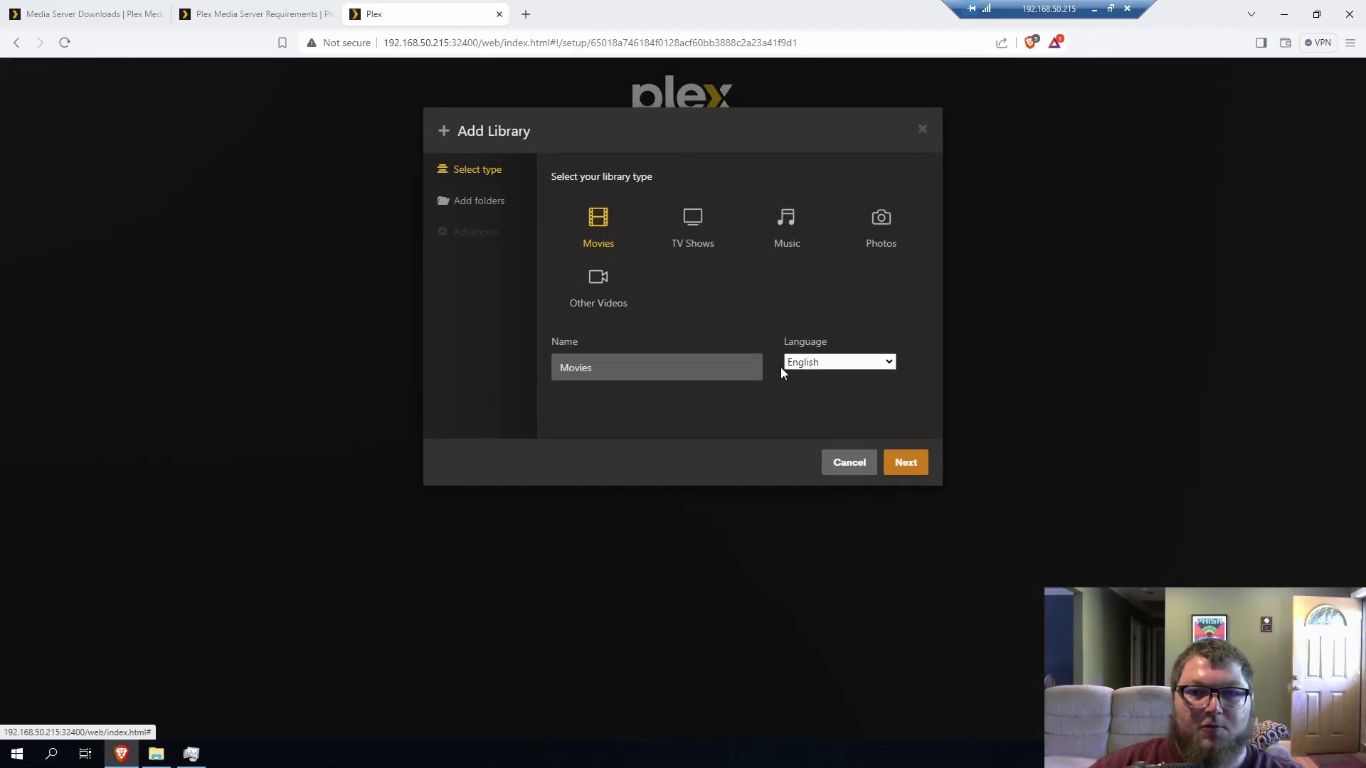
pyautogui.click(902, 460)
pyautogui.click(705, 216)
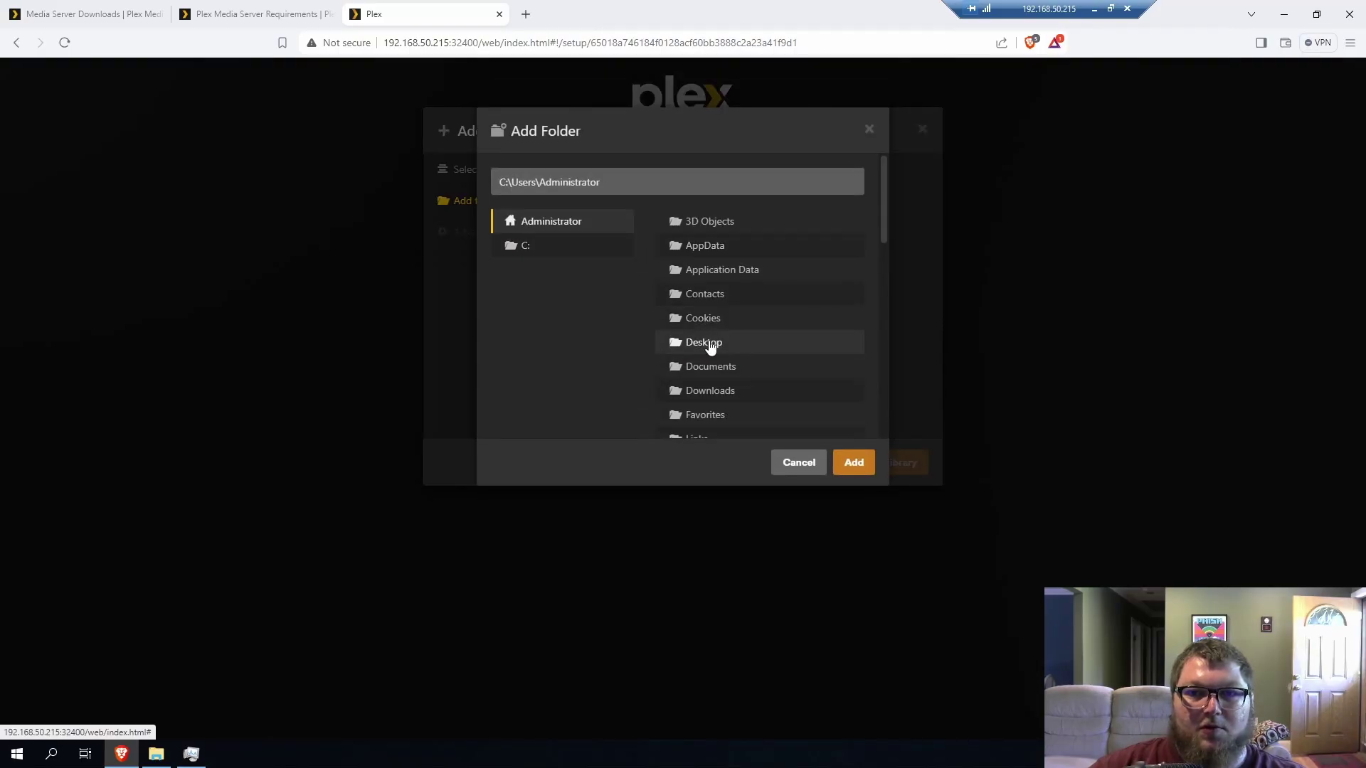
pyautogui.click(704, 343)
pyautogui.click(706, 247)
pyautogui.click(704, 246)
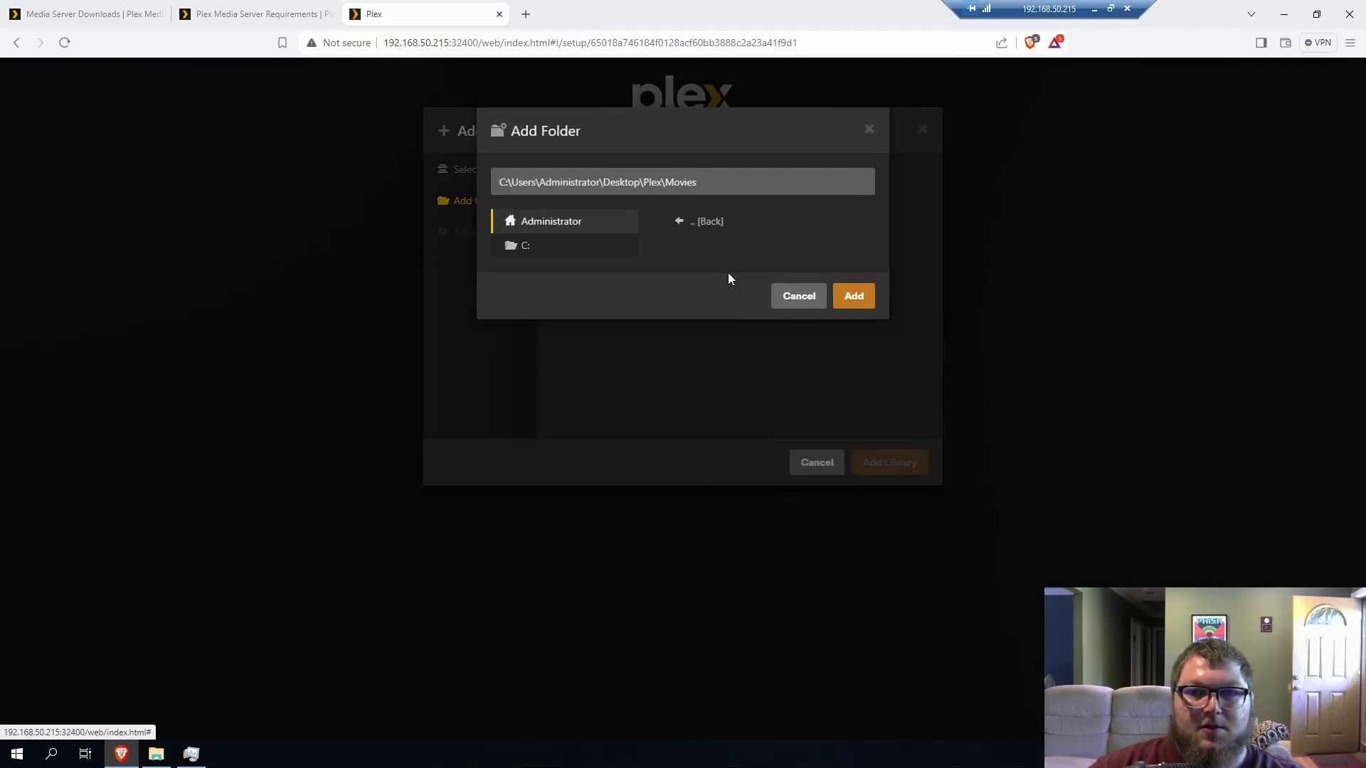
pyautogui.click(857, 297)
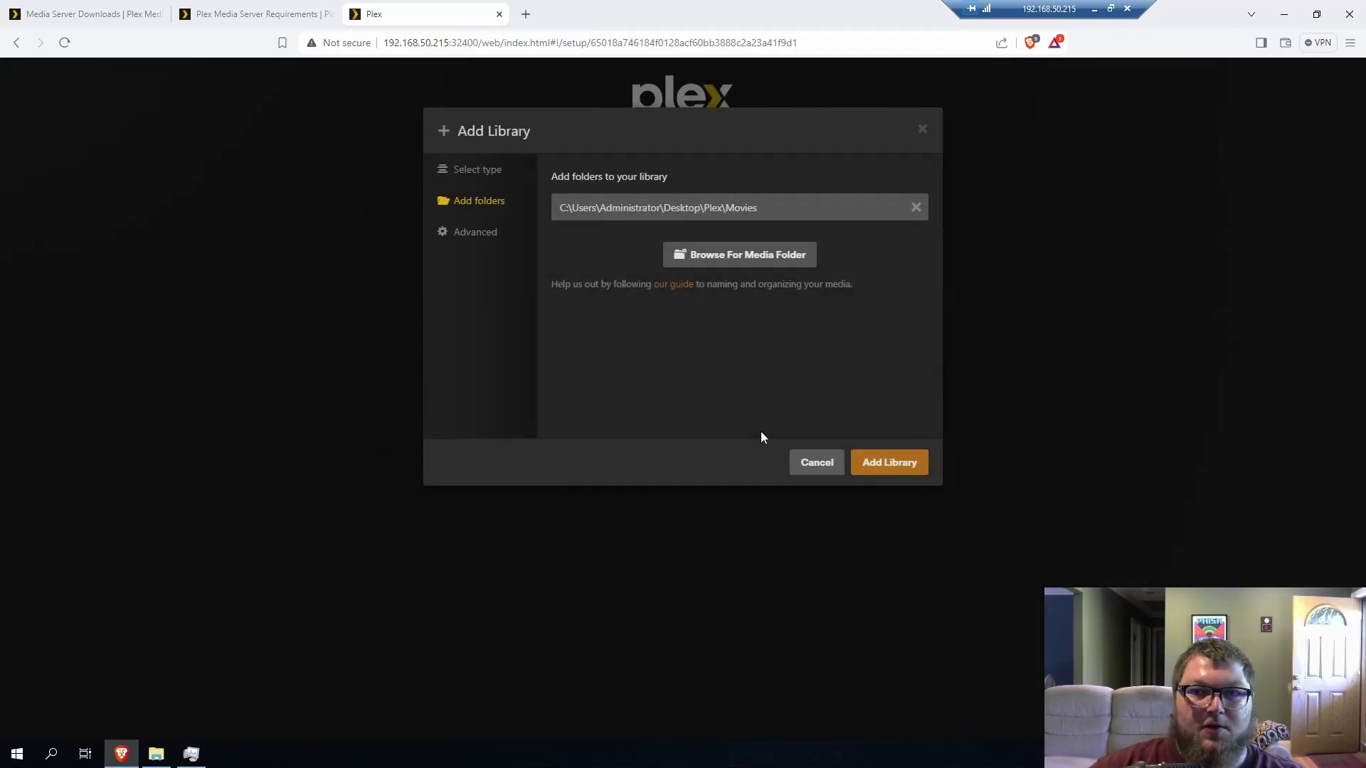
# - Save the Movies library, then create a TV Shows library using the Desktop\Plex folder
pyautogui.click(887, 461)
pyautogui.click(701, 356)
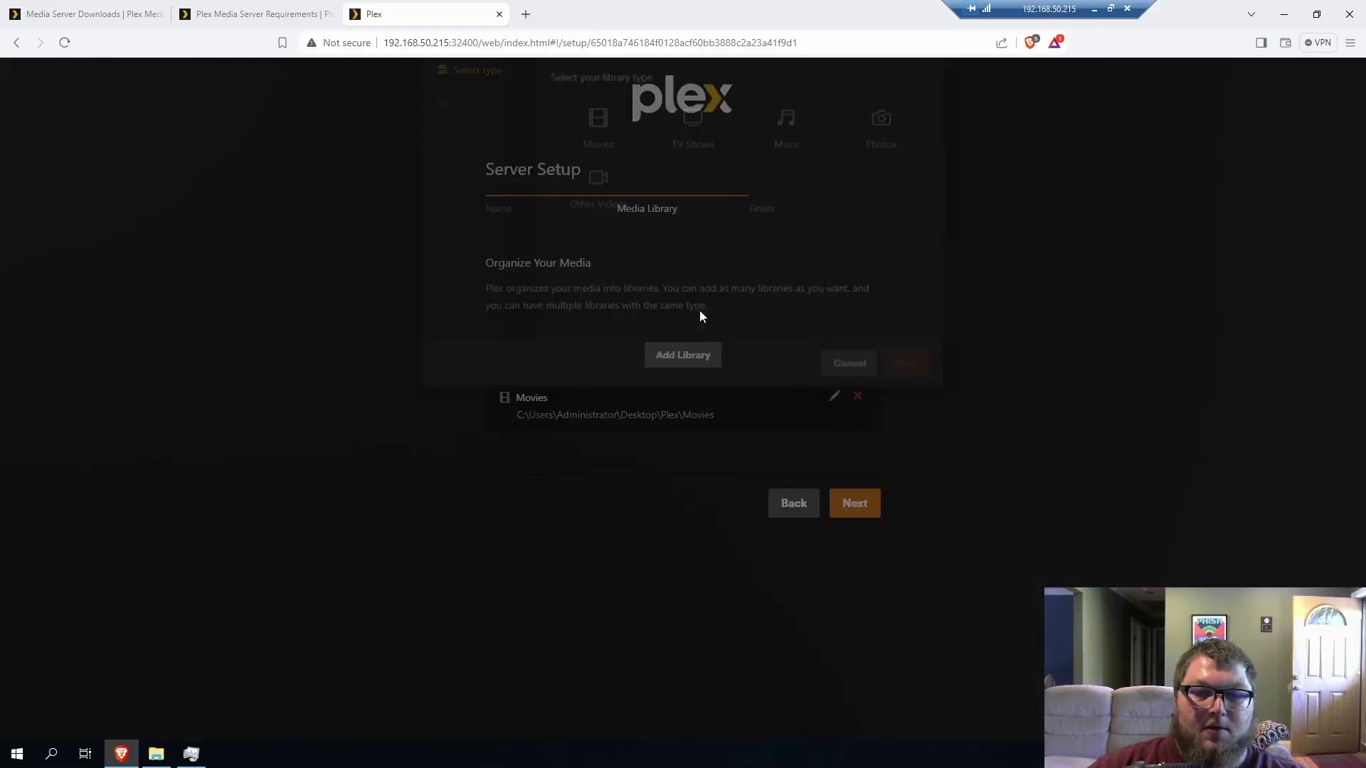
pyautogui.click(693, 226)
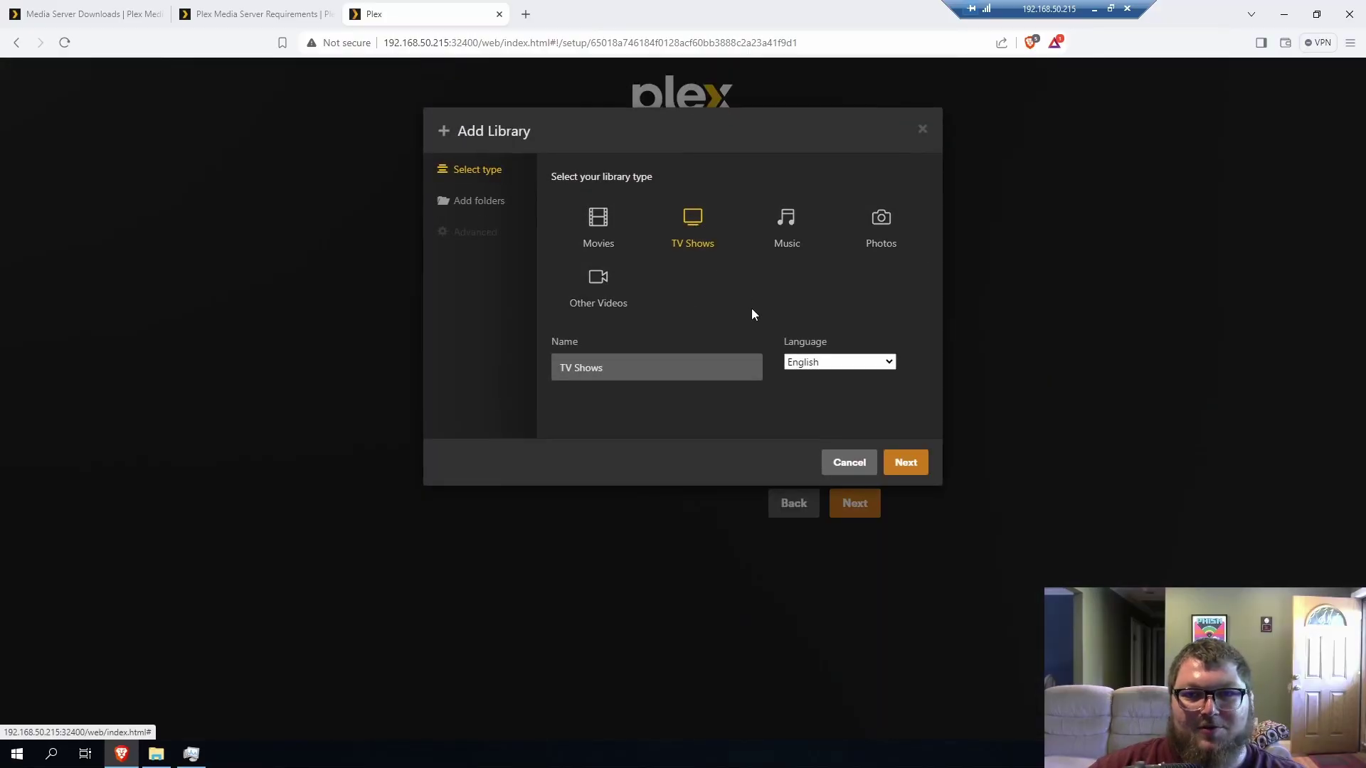
pyautogui.click(898, 464)
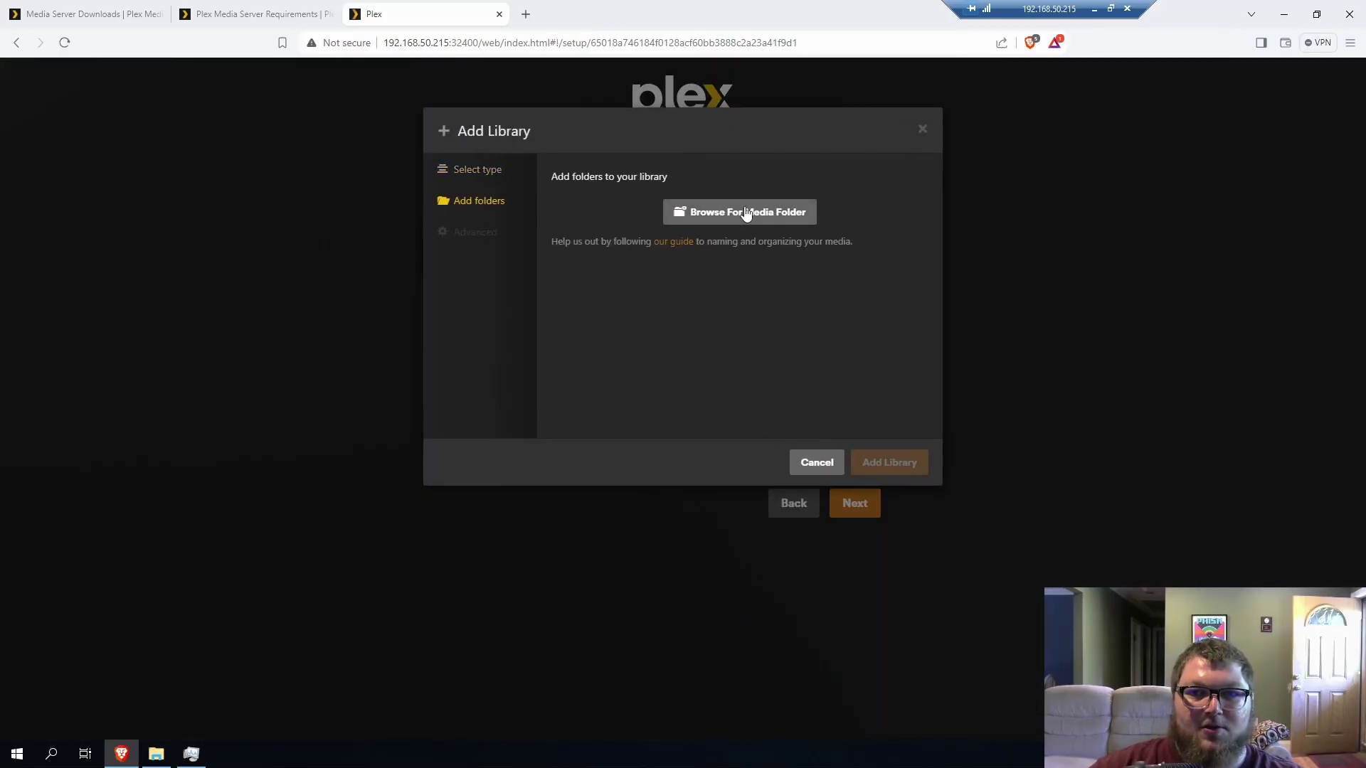
pyautogui.click(744, 214)
pyautogui.click(736, 342)
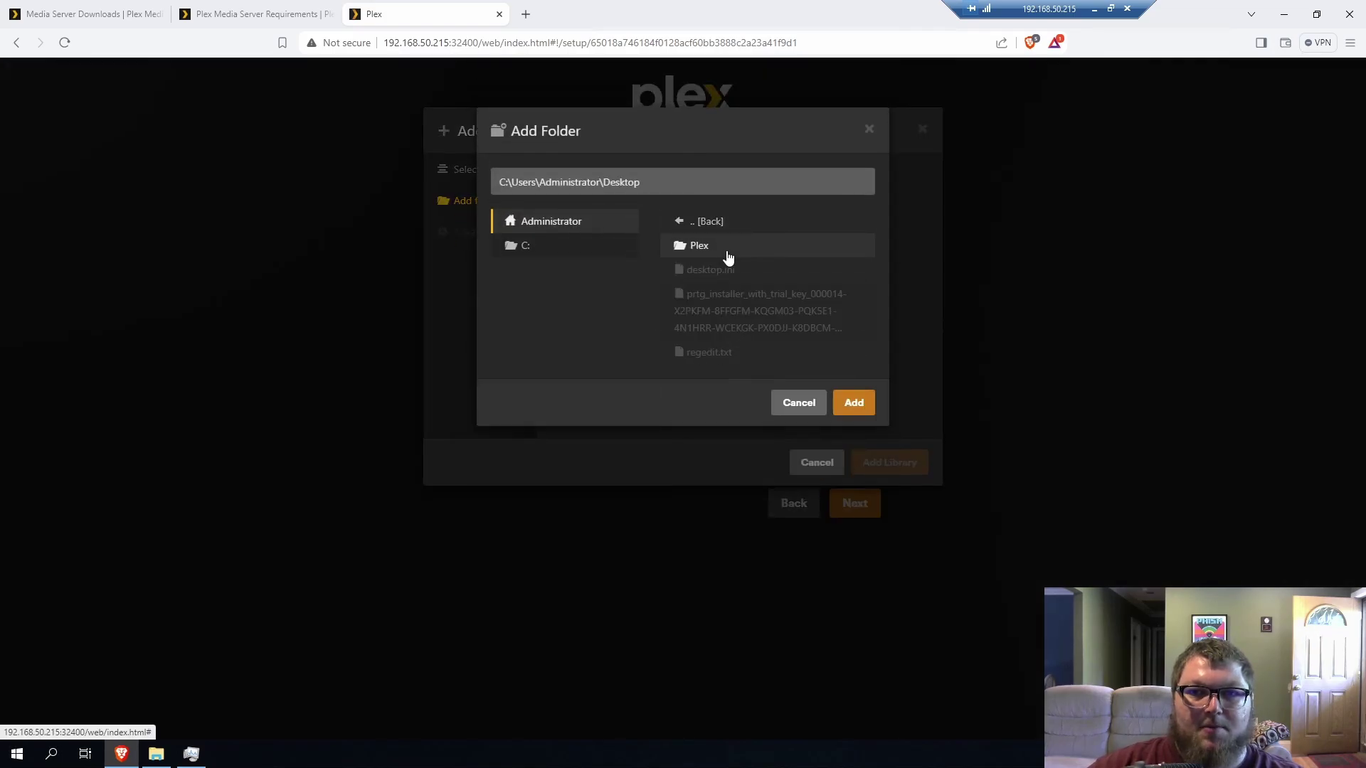
pyautogui.click(726, 245)
pyautogui.click(853, 318)
pyautogui.click(871, 463)
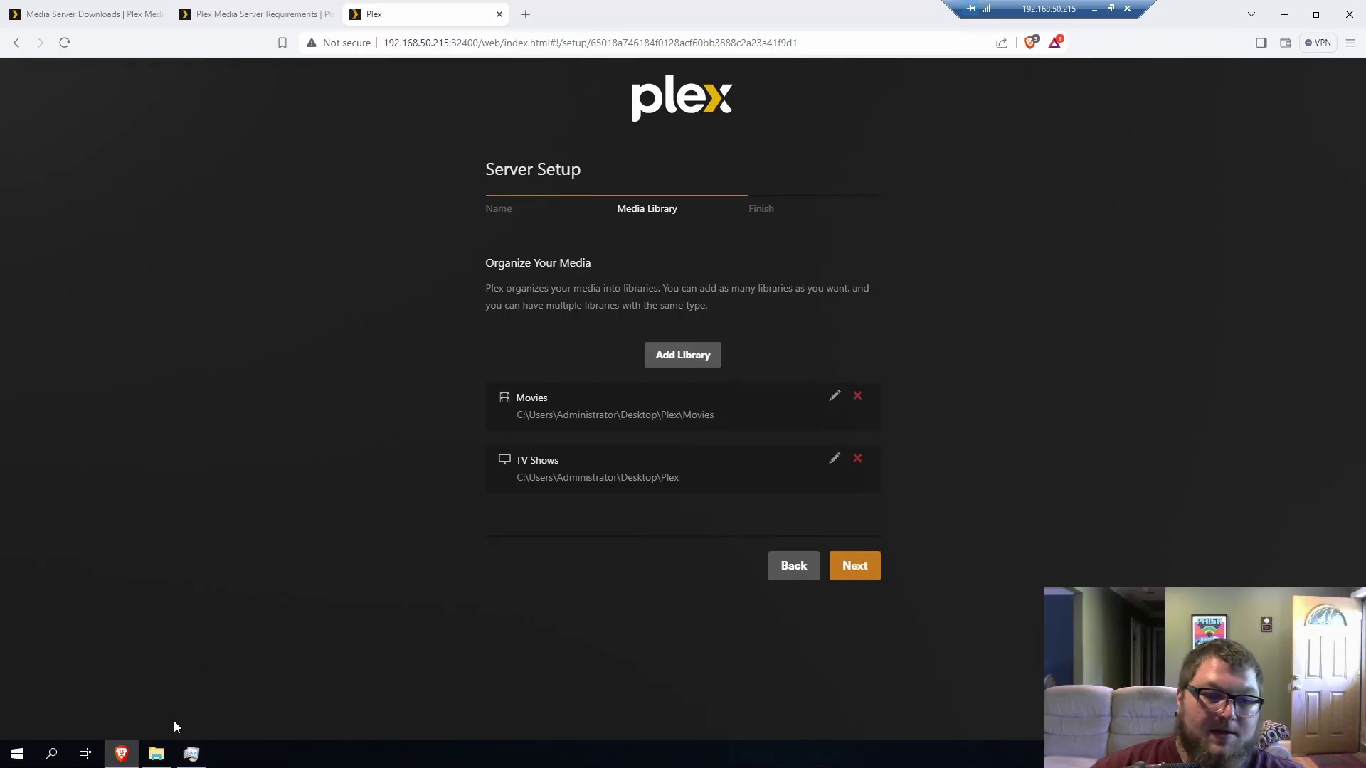
# - Open File Explorer, try Network, dismiss the discovery error, and go to This PC
pyautogui.click(158, 753)
pyautogui.click(334, 364)
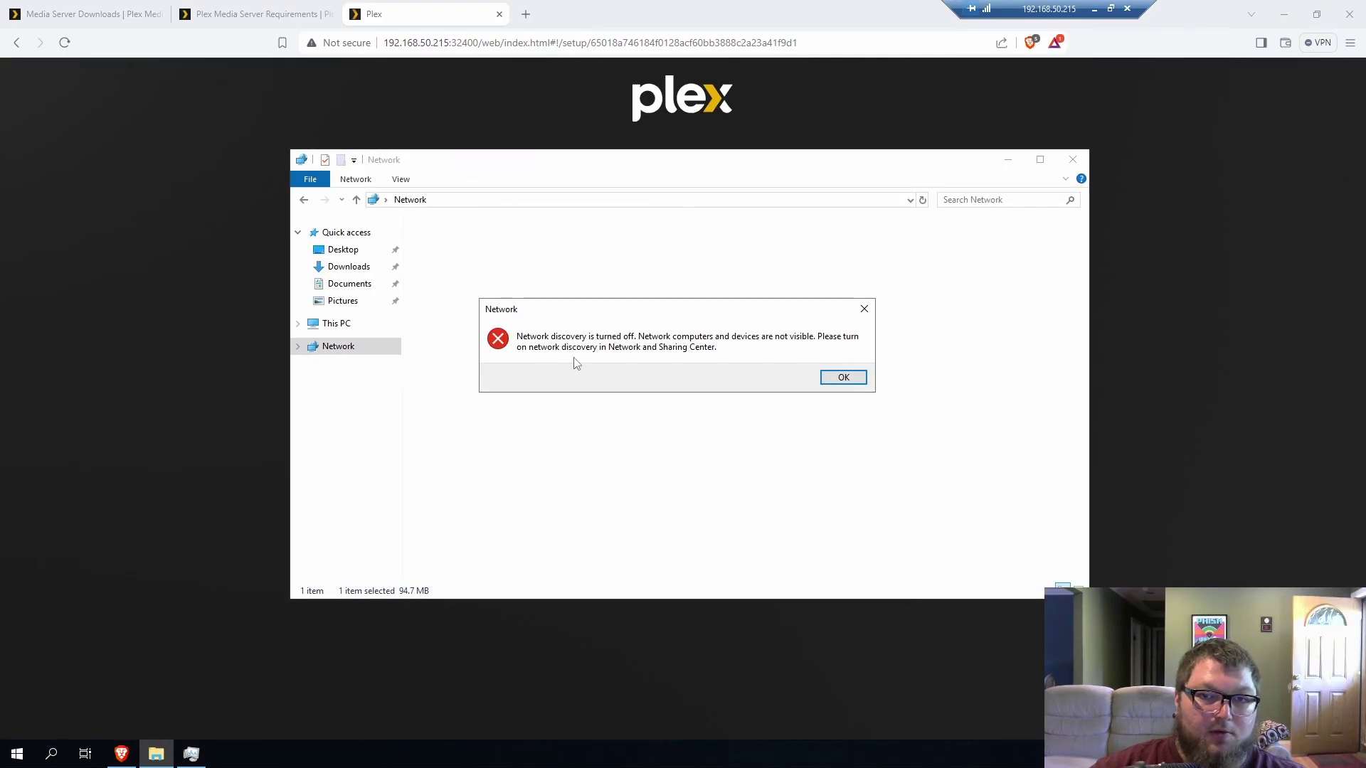
pyautogui.click(844, 377)
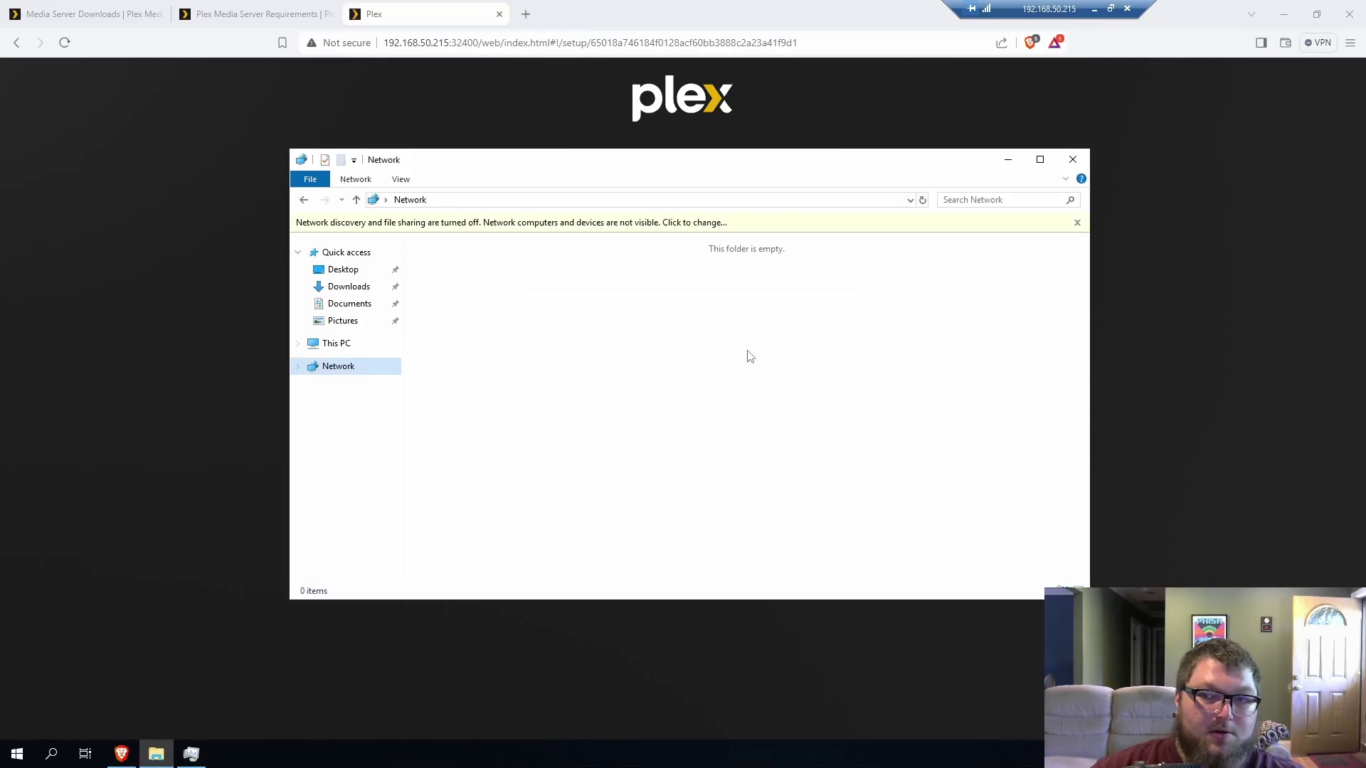
pyautogui.click(336, 343)
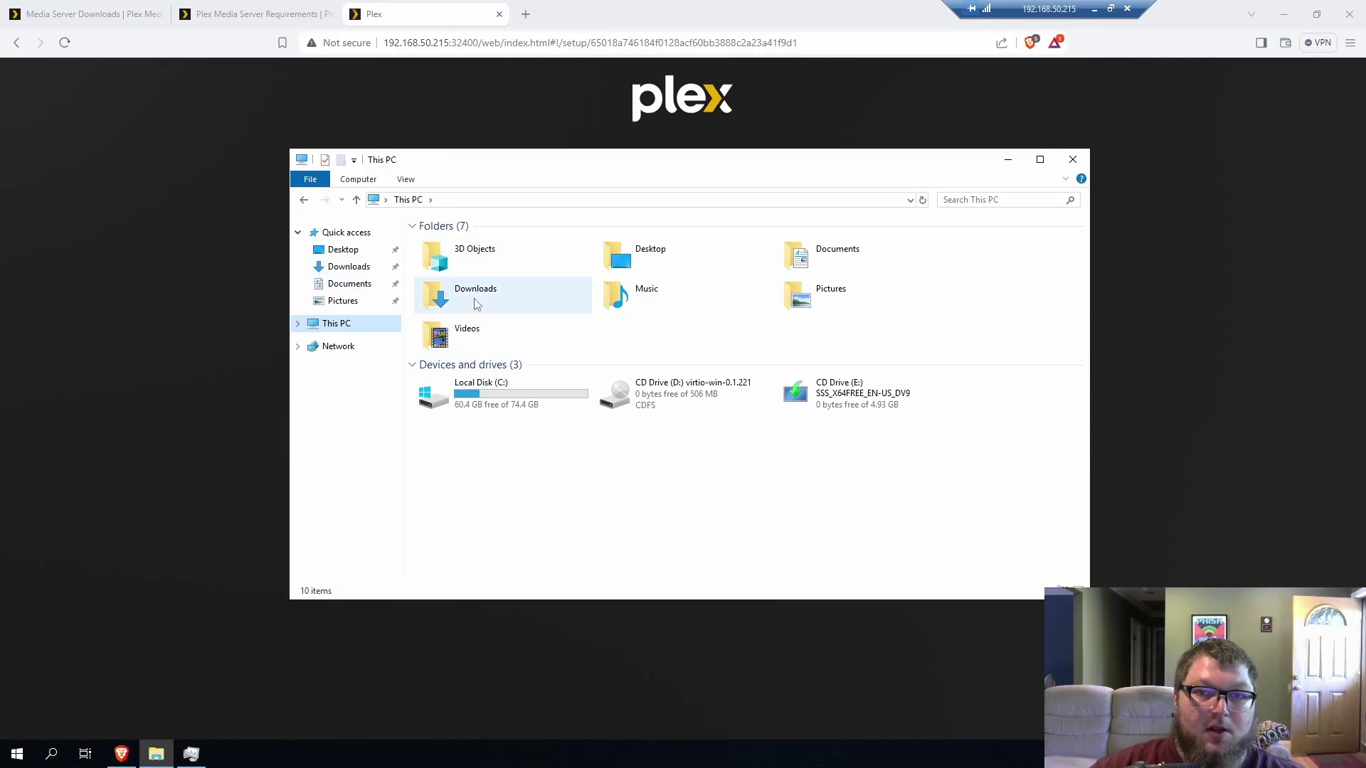
# - View the Sharing properties of the Desktop's Plex folder and cancel without changes
pyautogui.doubleClick(666, 251)
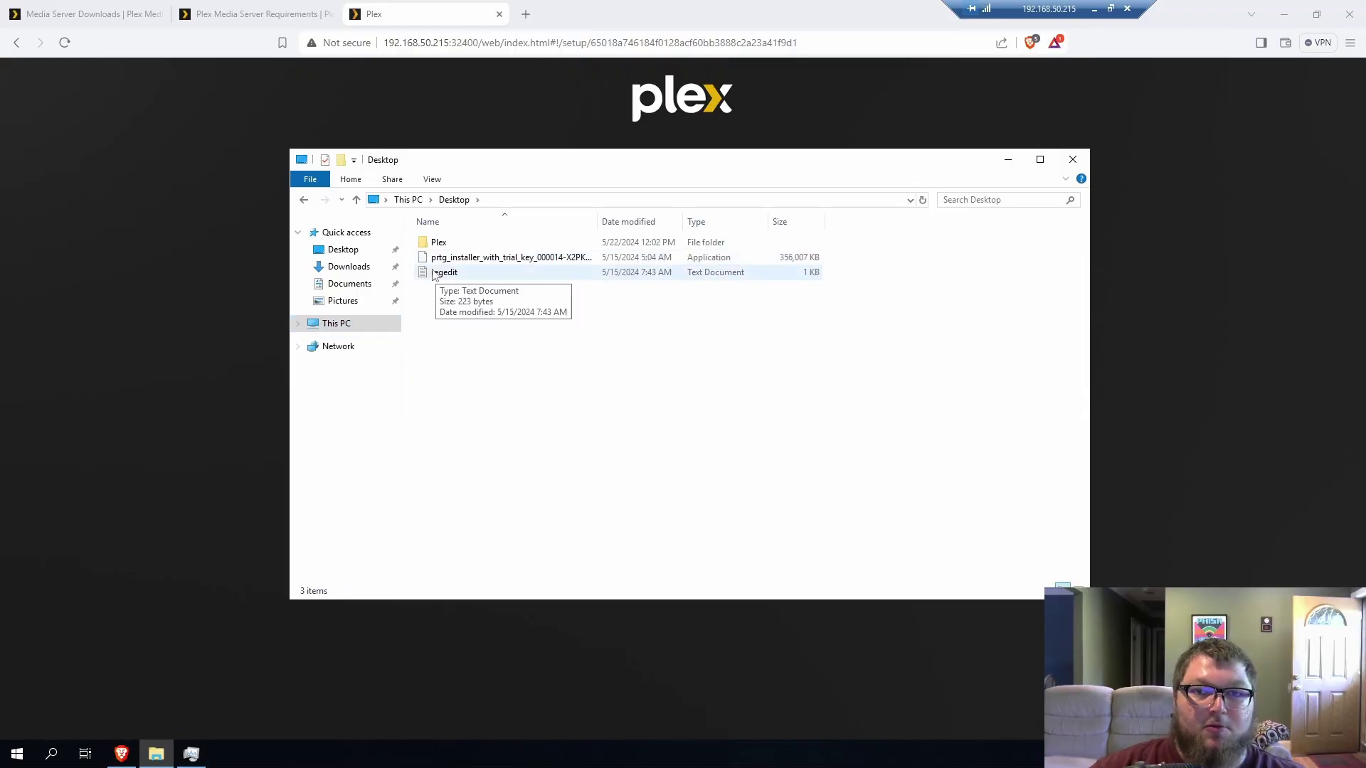
pyautogui.click(459, 243)
pyautogui.rightClick(459, 243)
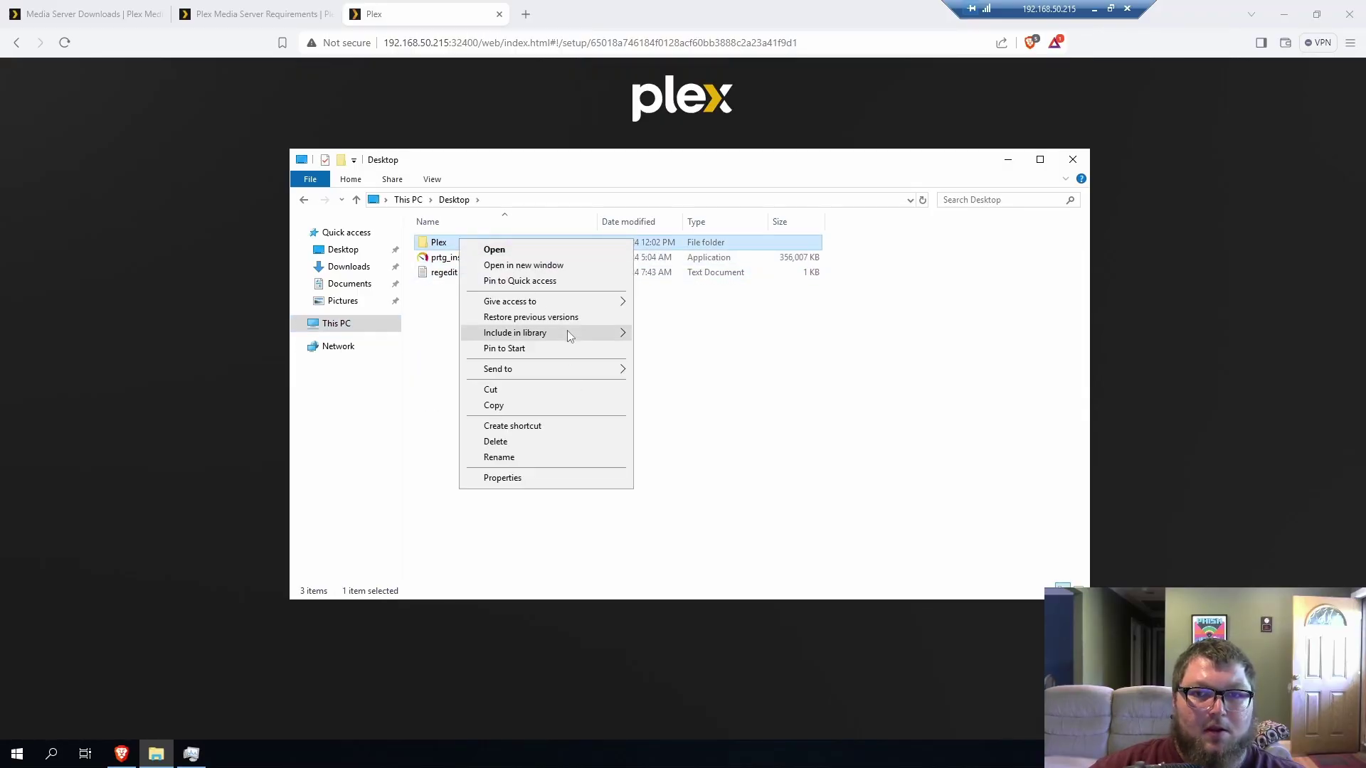
pyautogui.click(555, 480)
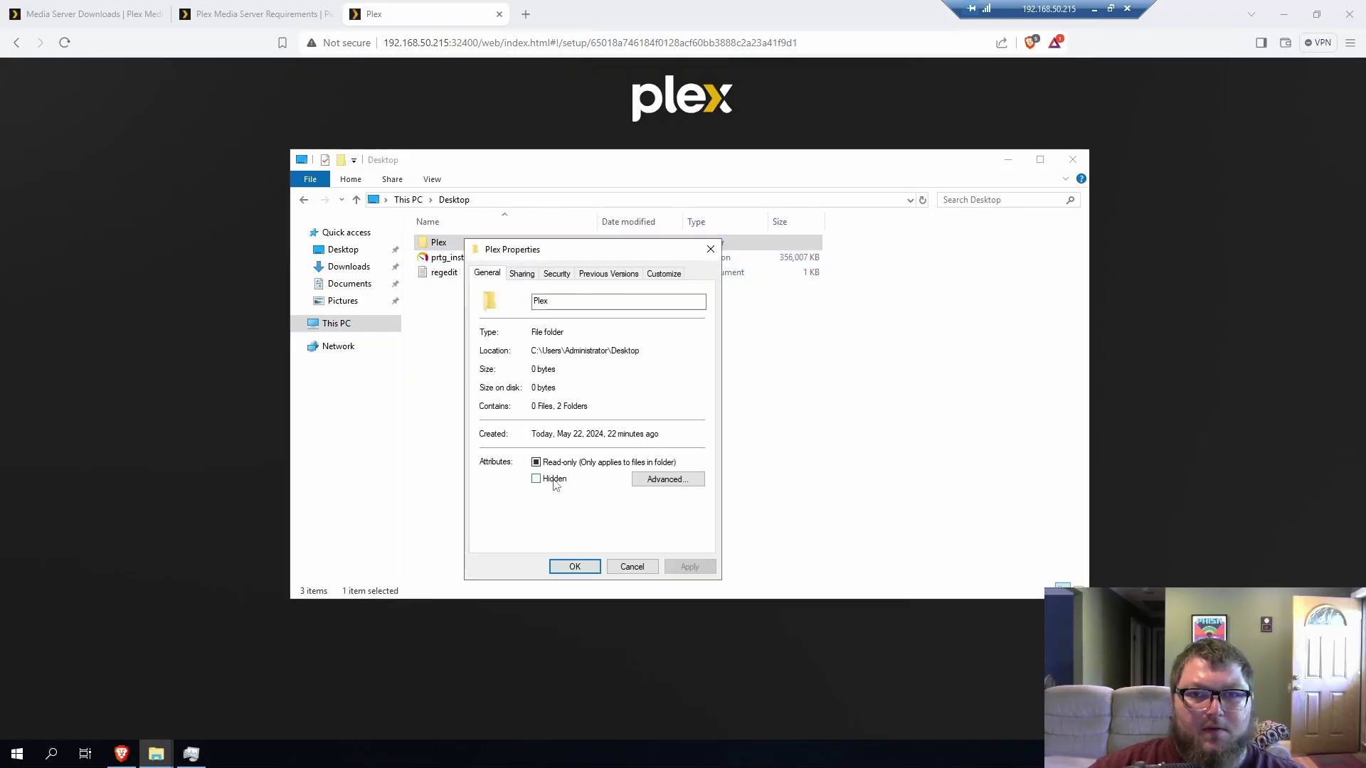
pyautogui.click(531, 276)
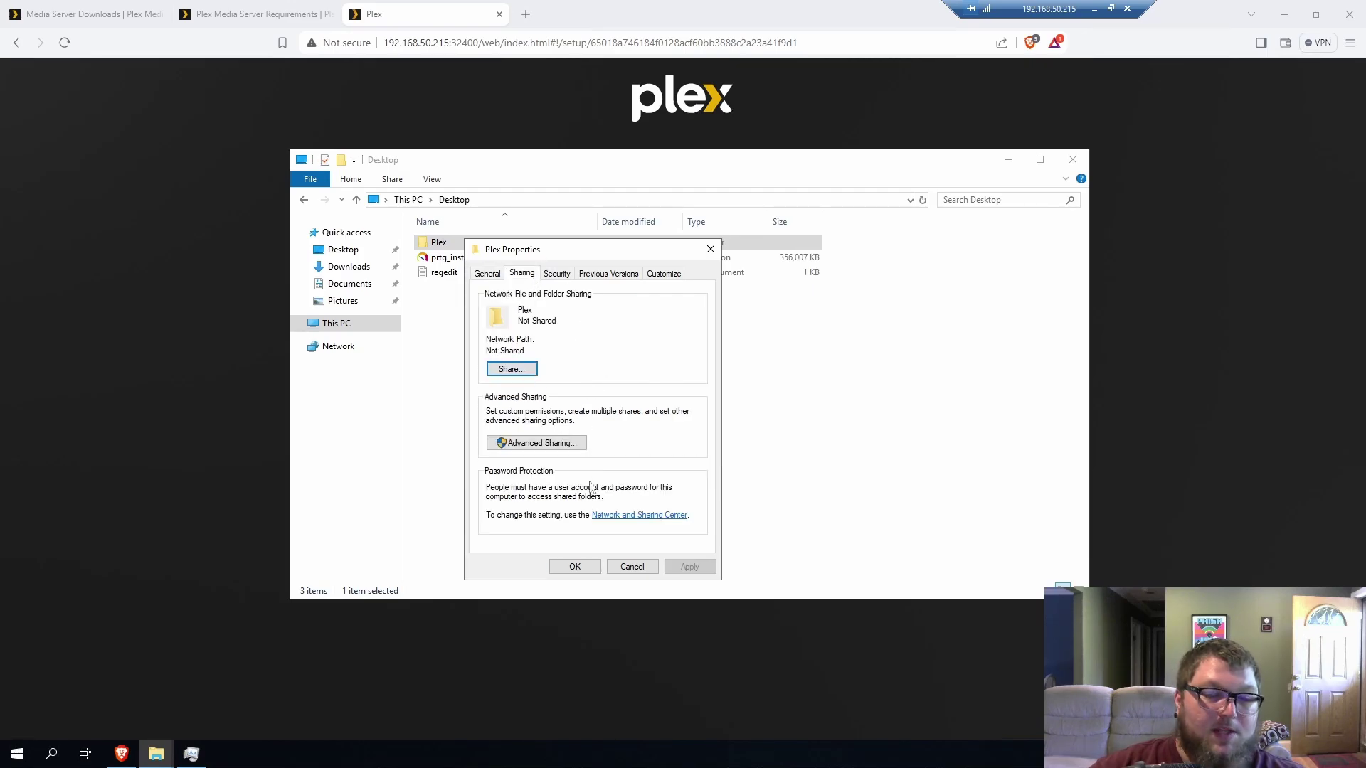
pyautogui.click(632, 566)
# - Cancel an Other Videos library, keeping only Movies and TV Shows, and complete setup
pyautogui.click(1107, 265)
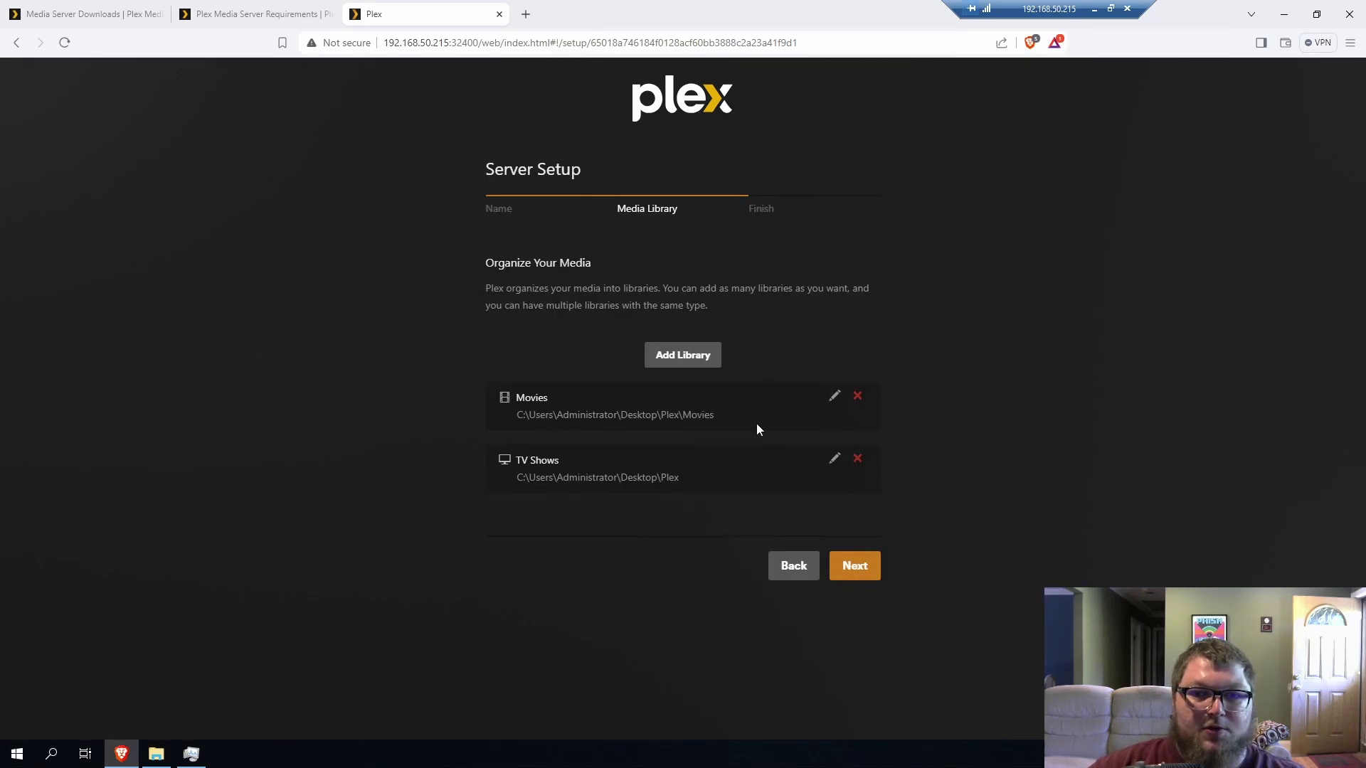
pyautogui.click(674, 361)
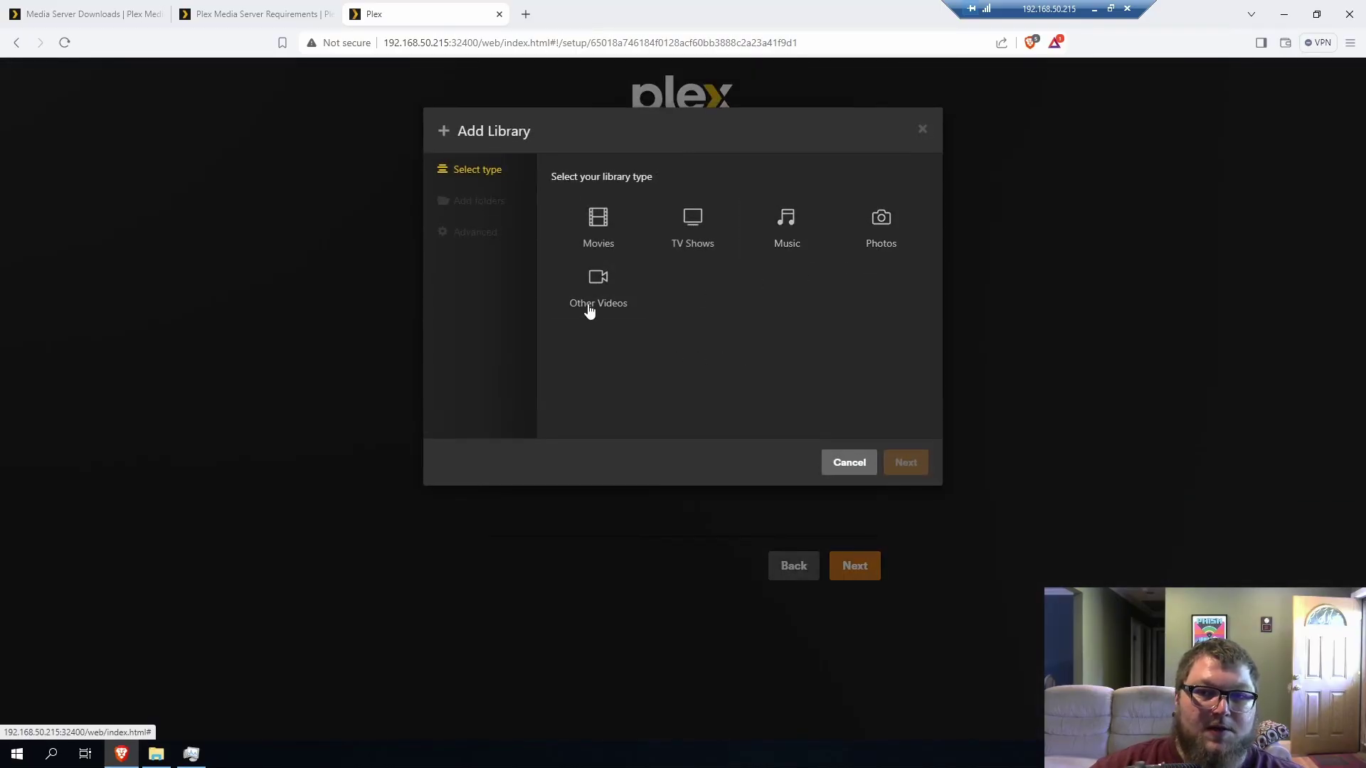
pyautogui.click(608, 296)
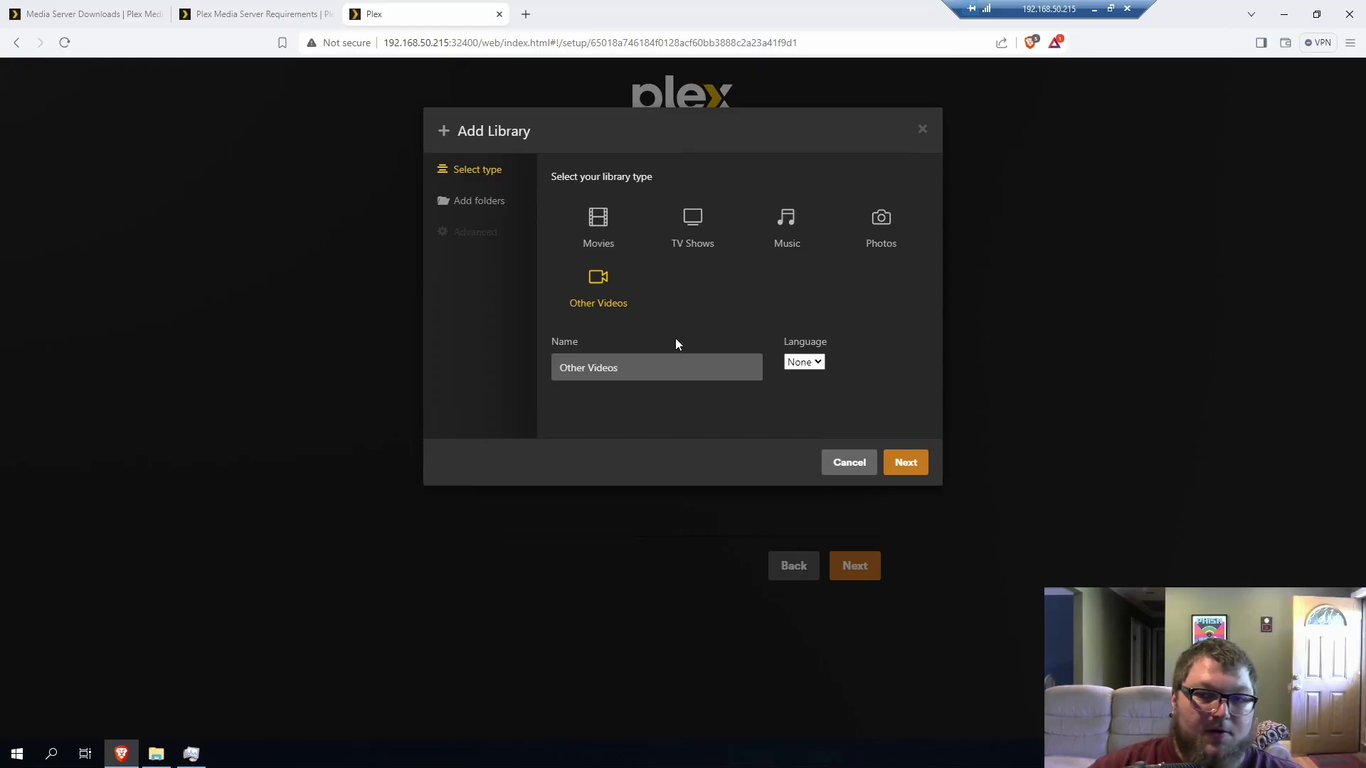
pyautogui.click(851, 461)
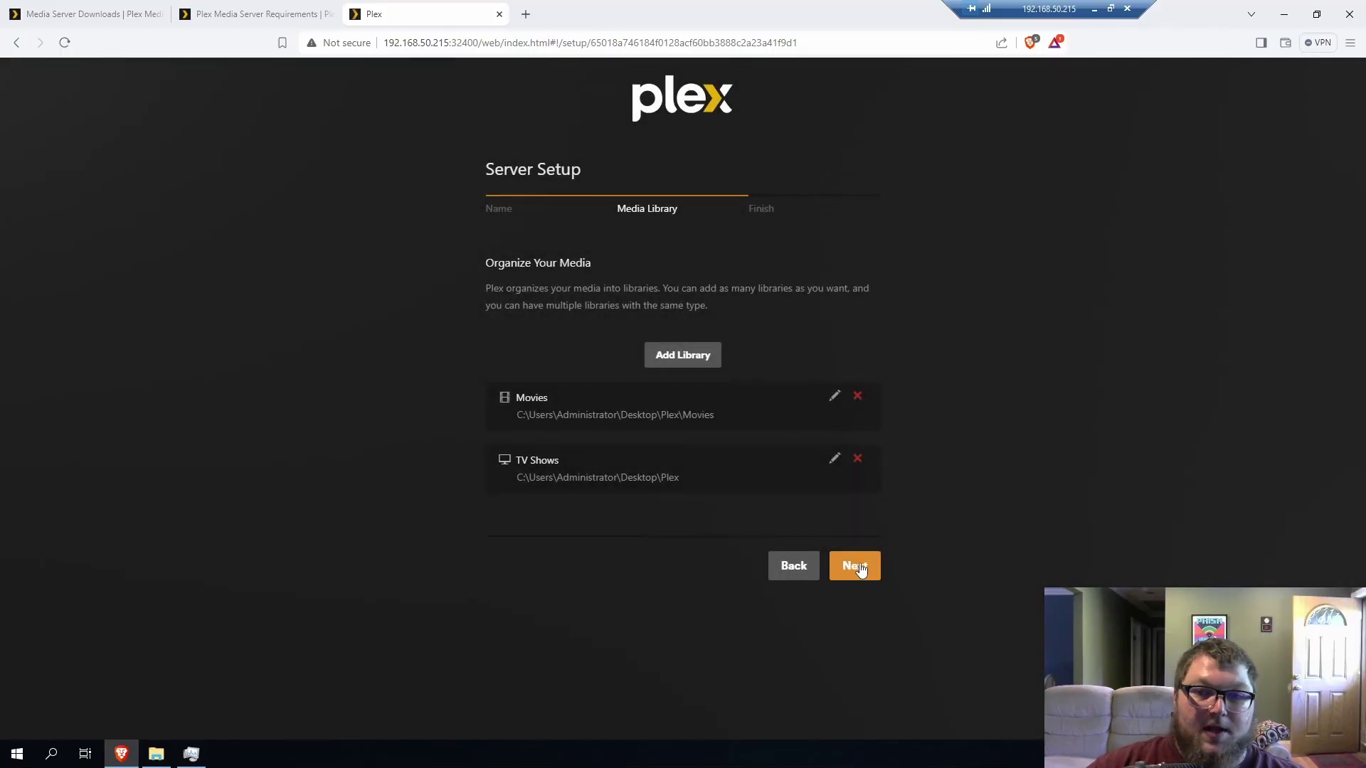
pyautogui.click(859, 567)
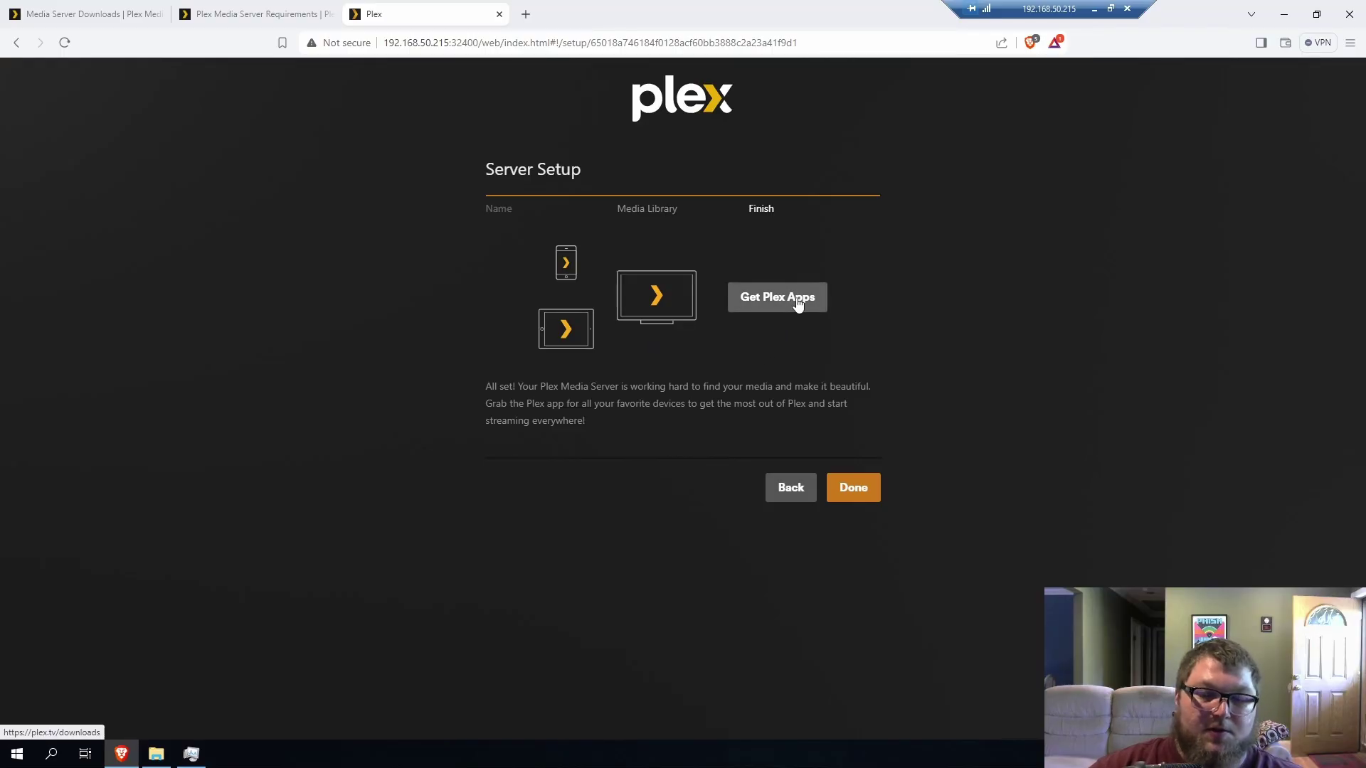
pyautogui.click(852, 478)
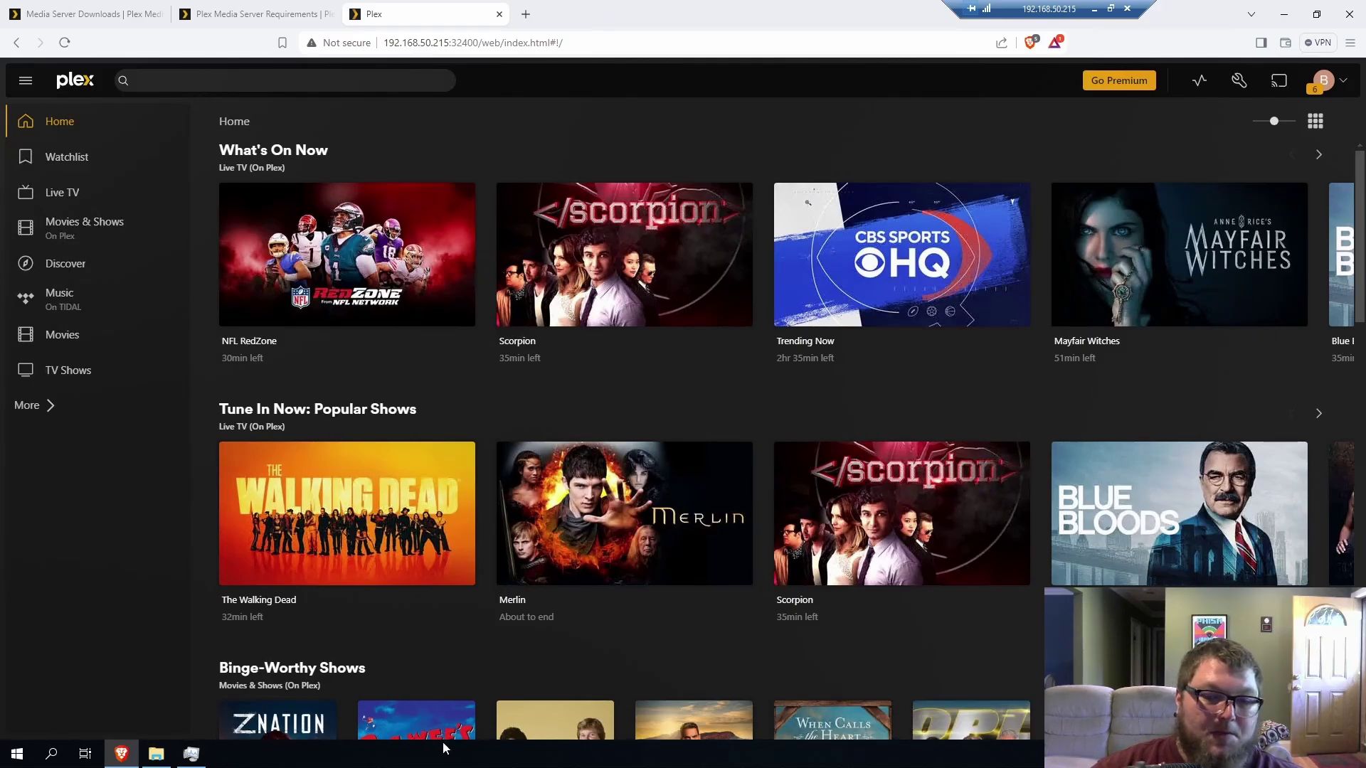
# - End the PRTG Server and PRTG Probe processes, then minimize Task Manager
pyautogui.click(191, 753)
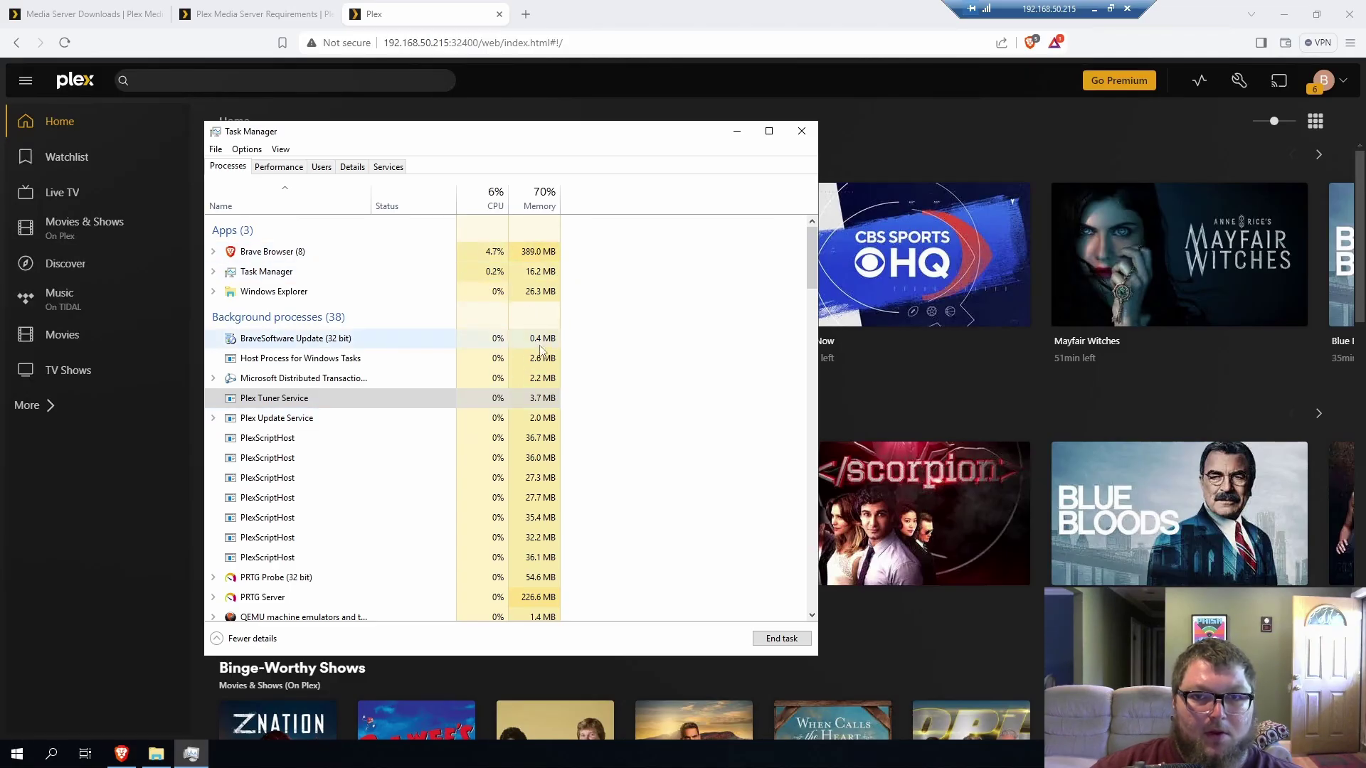
pyautogui.scroll(-1, 562, 498)
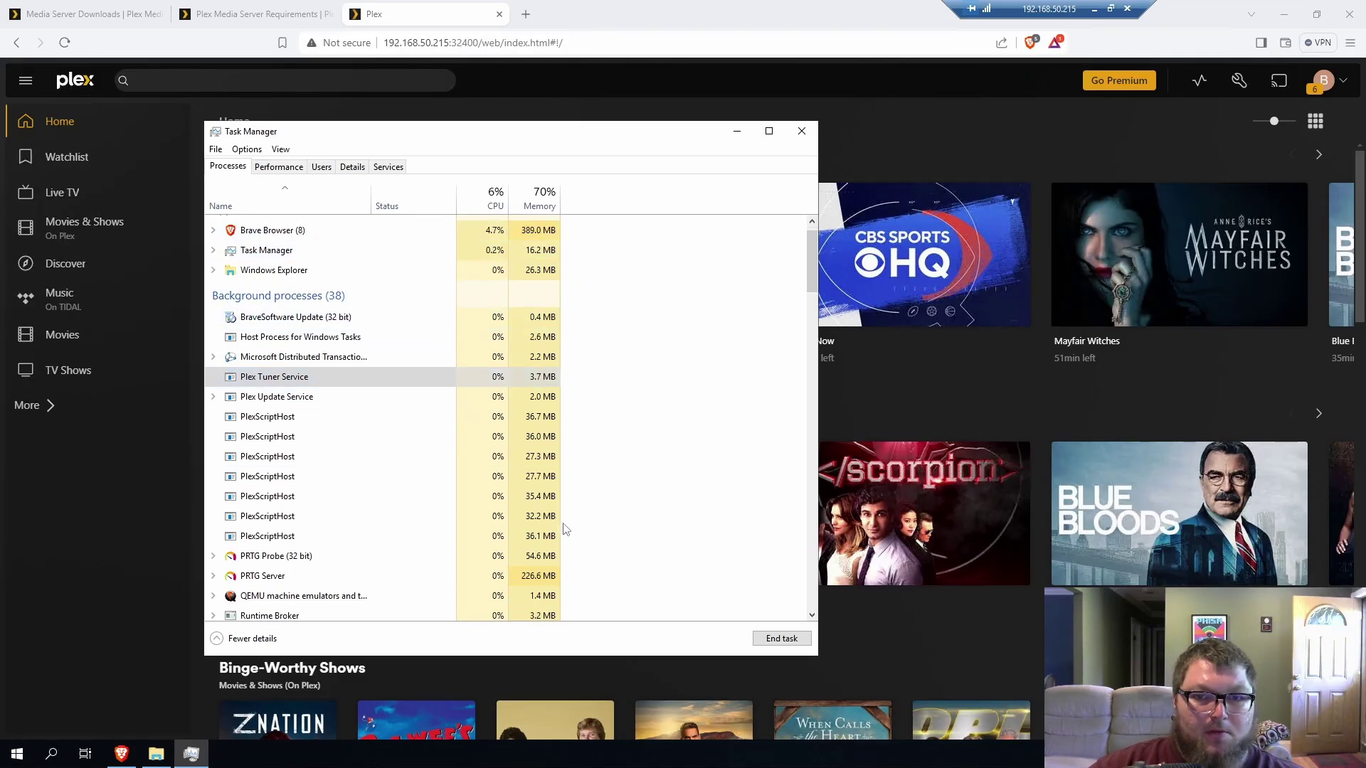
pyautogui.click(426, 580)
pyautogui.click(795, 639)
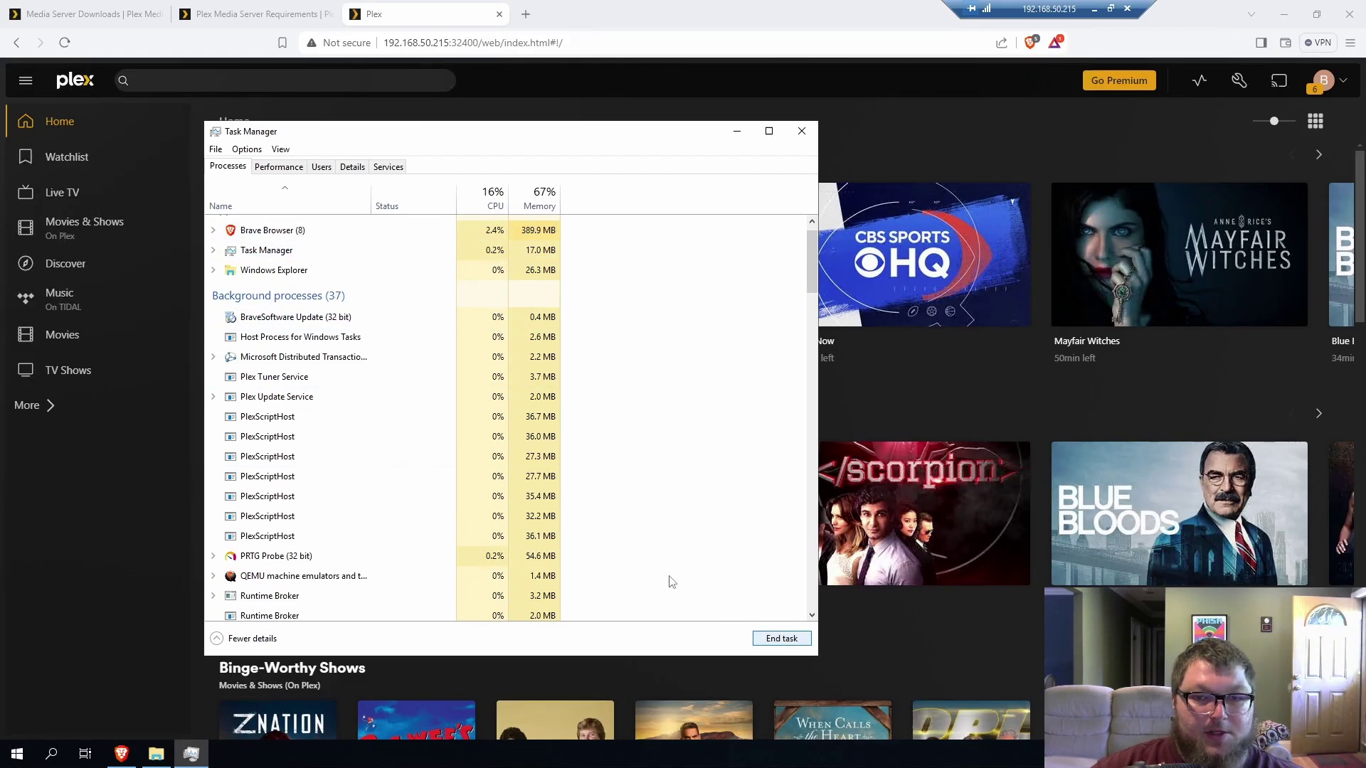
pyautogui.click(412, 556)
pyautogui.click(781, 638)
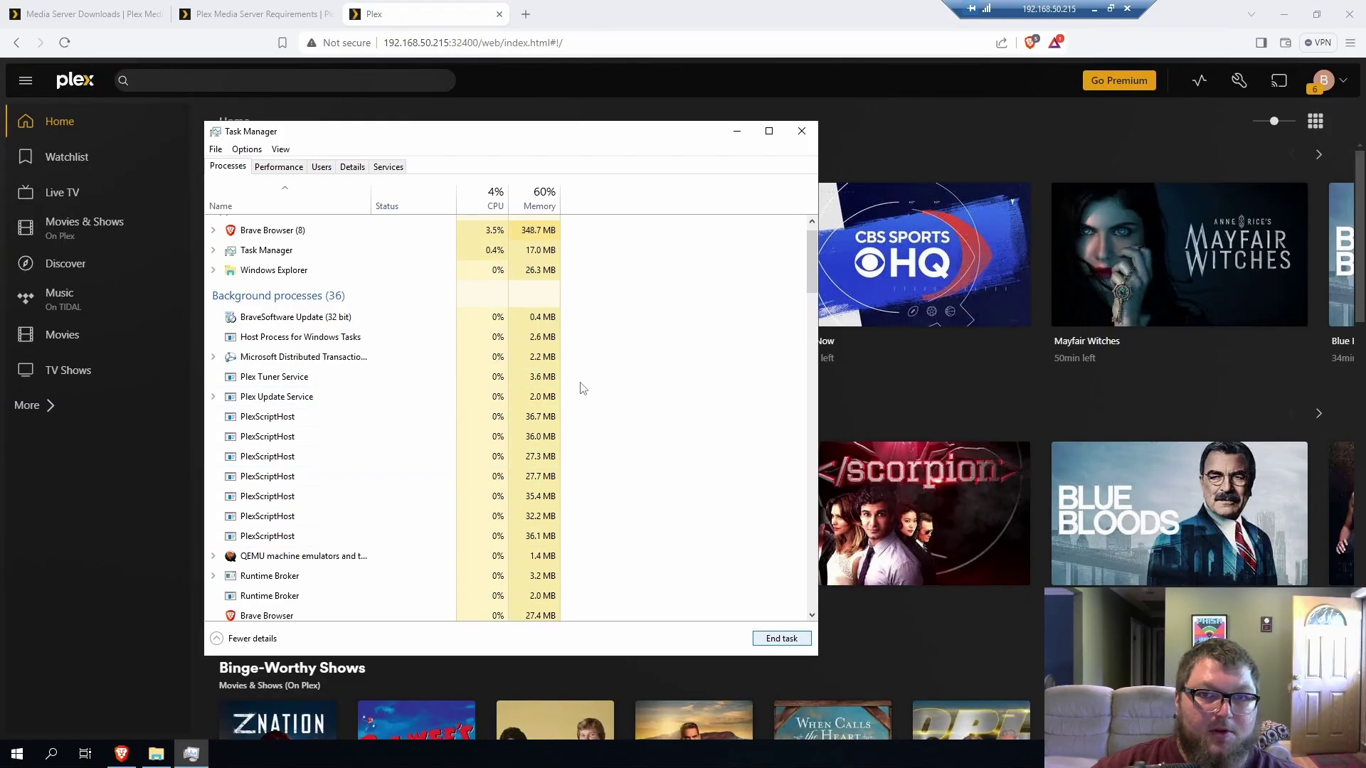
pyautogui.click(736, 131)
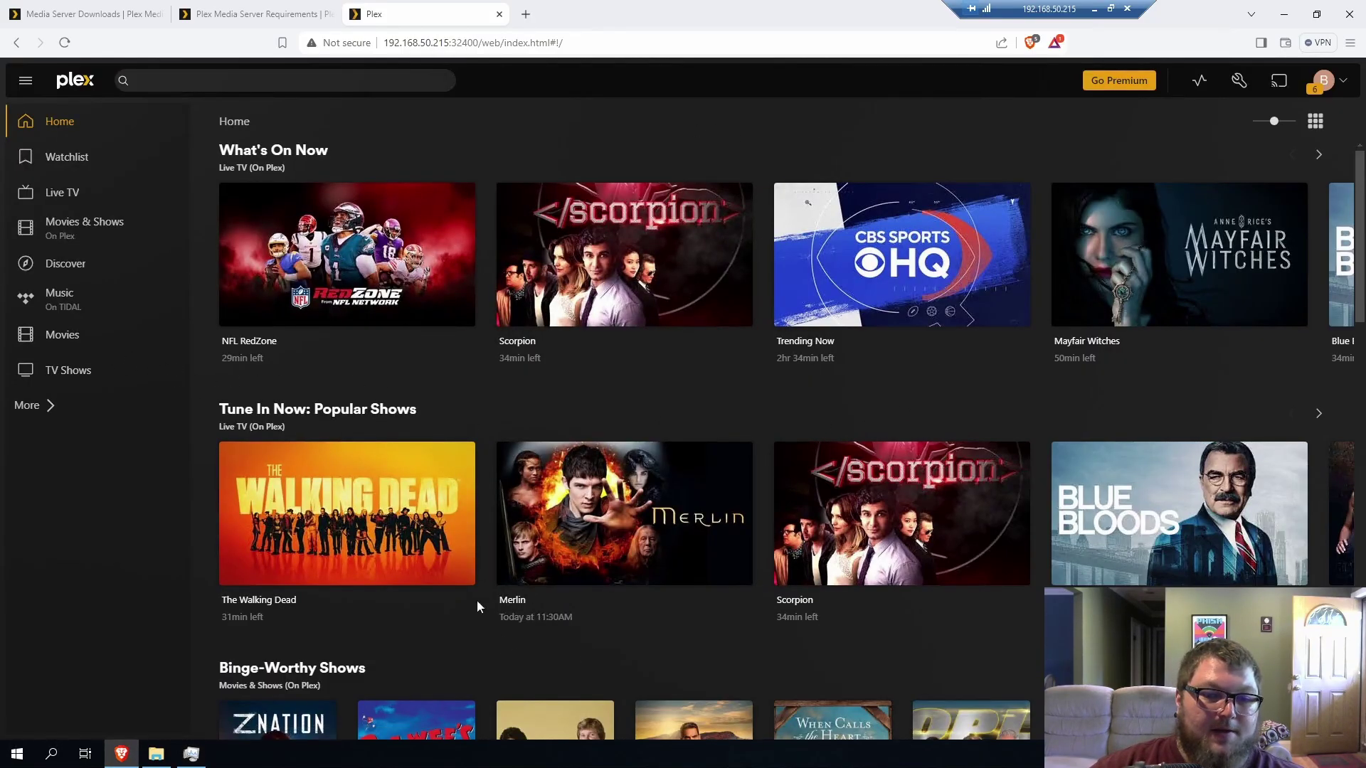
# - Check that Desktop\Plex\Movies is empty in File Explorer, then minimize Explorer
pyautogui.click(156, 754)
pyautogui.doubleClick(465, 242)
pyautogui.doubleClick(467, 244)
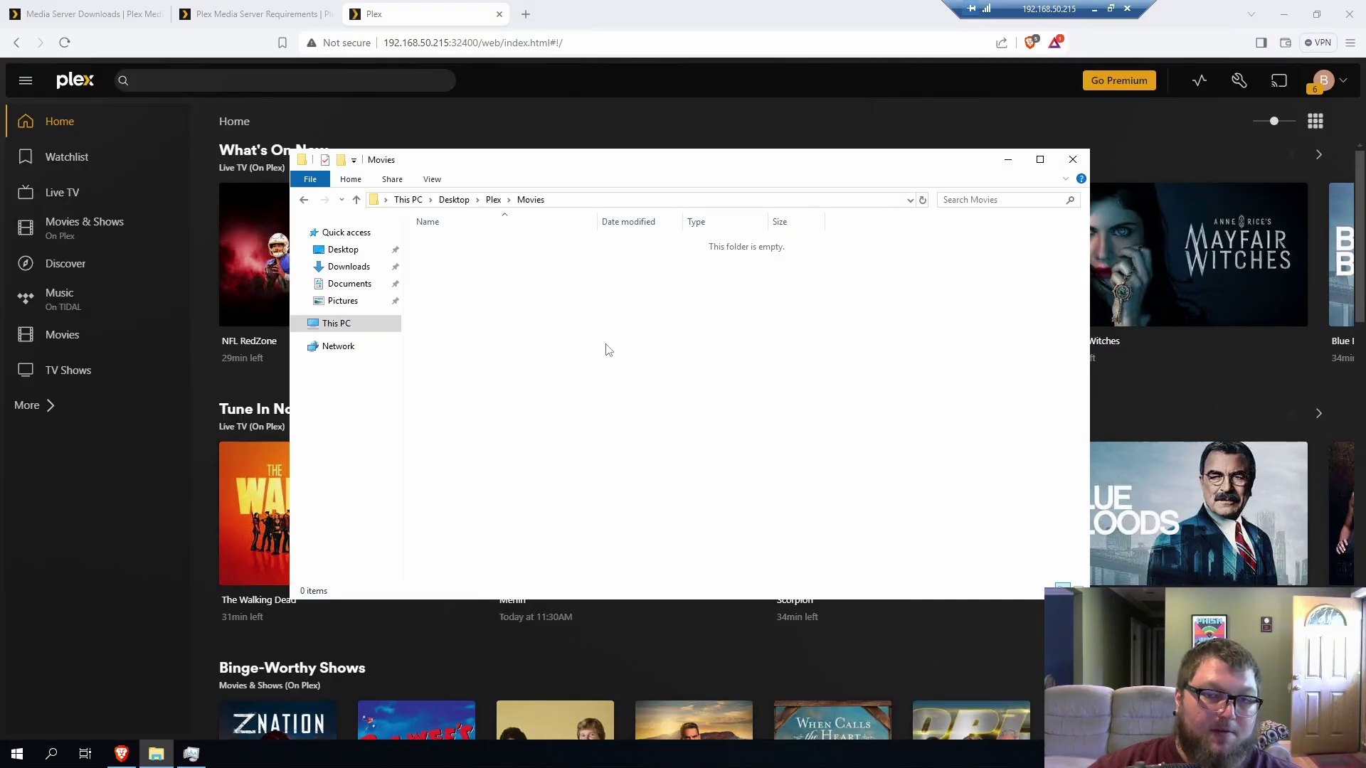
pyautogui.click(1009, 165)
# - View the empty Movies and TV Shows libraries, then browse the Live TV channel guide
pyautogui.click(103, 336)
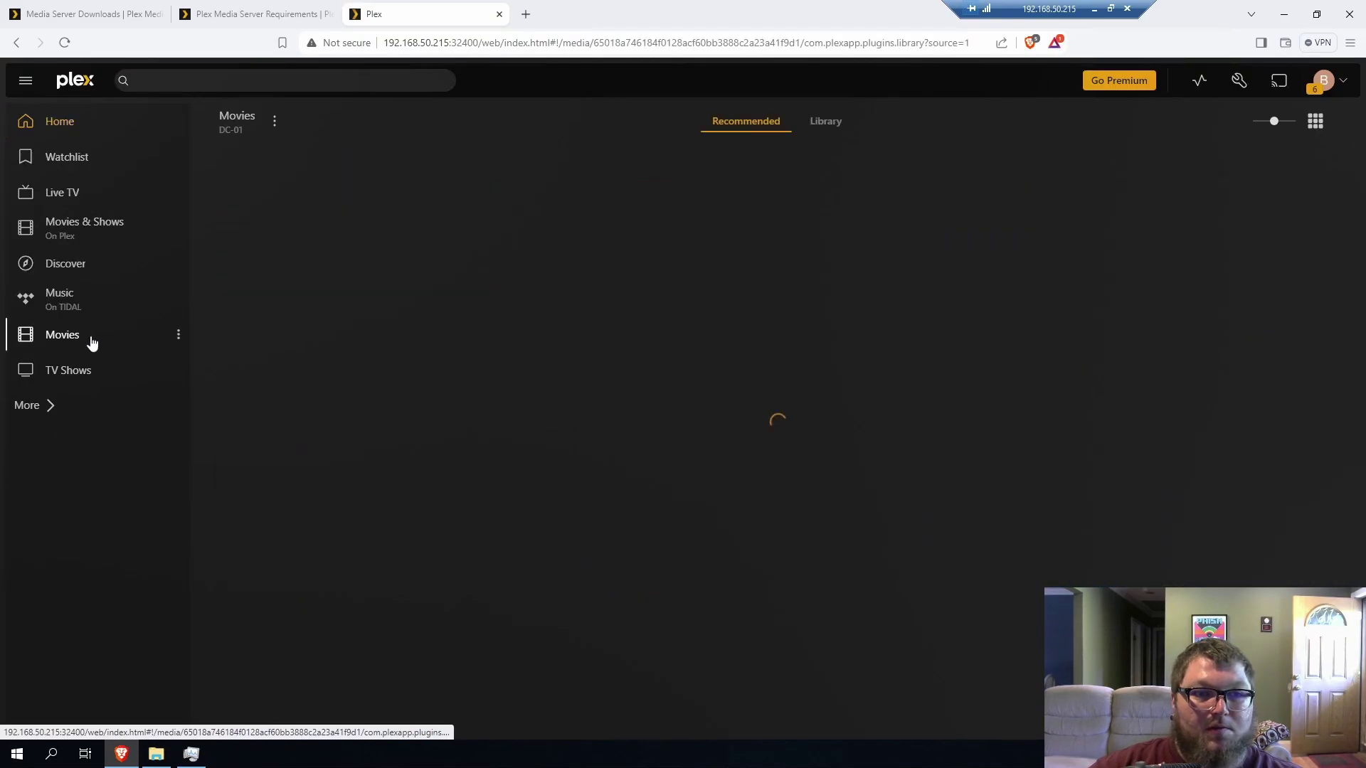
pyautogui.click(67, 370)
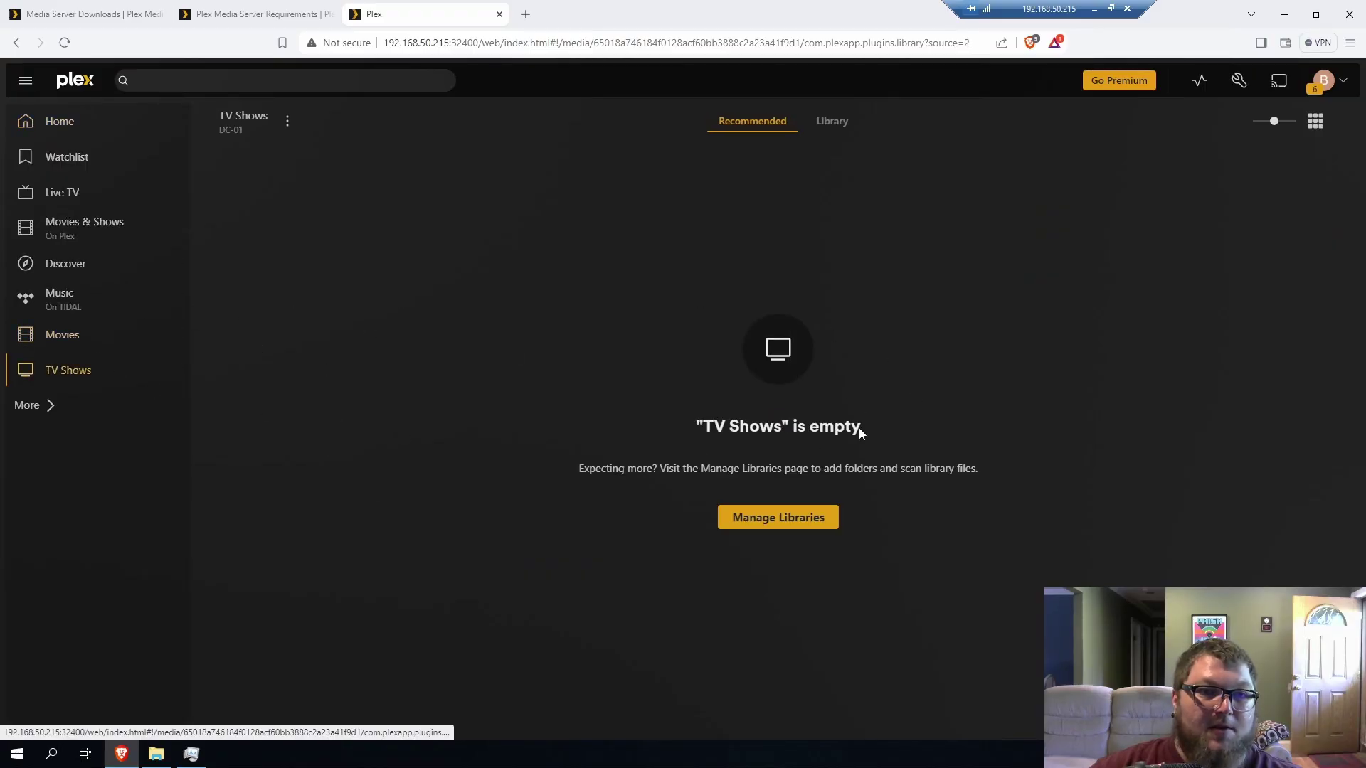
pyautogui.click(64, 195)
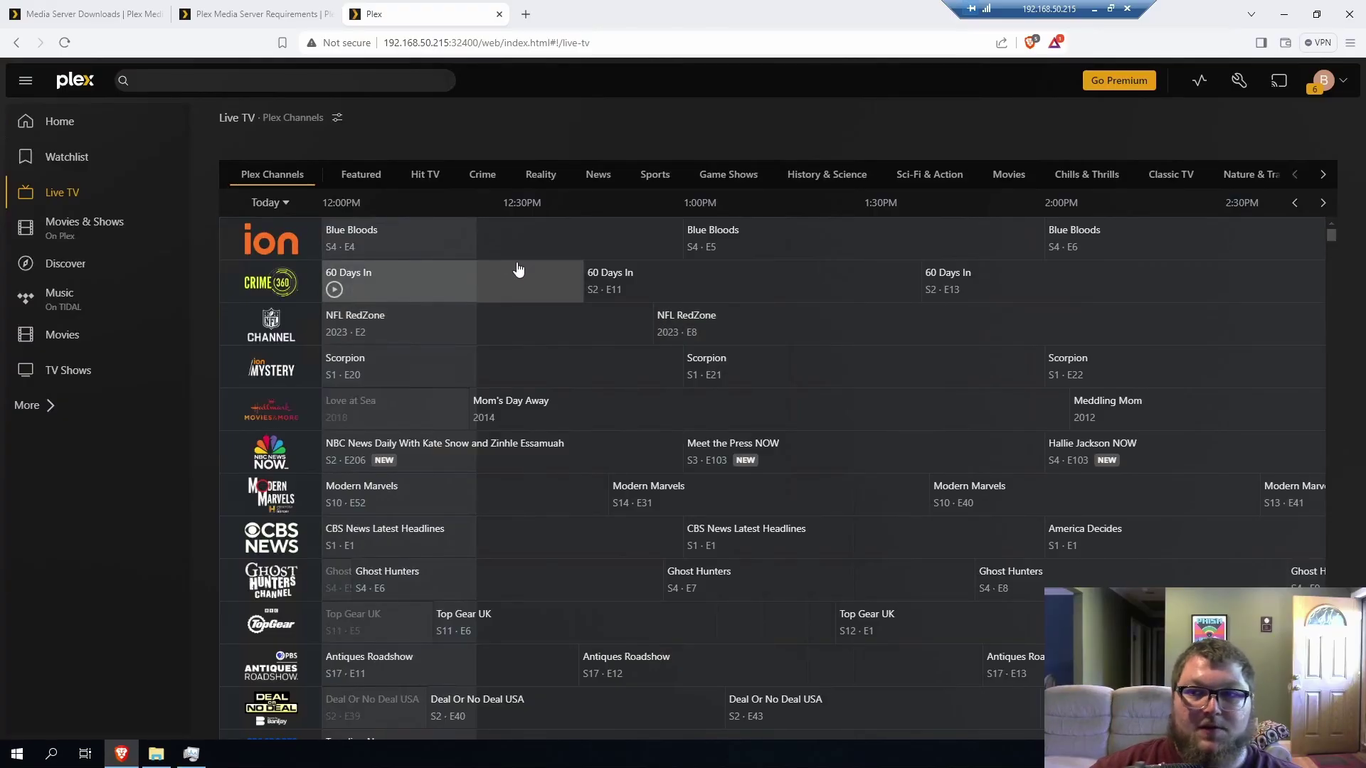
pyautogui.scroll(-5, 305, 484)
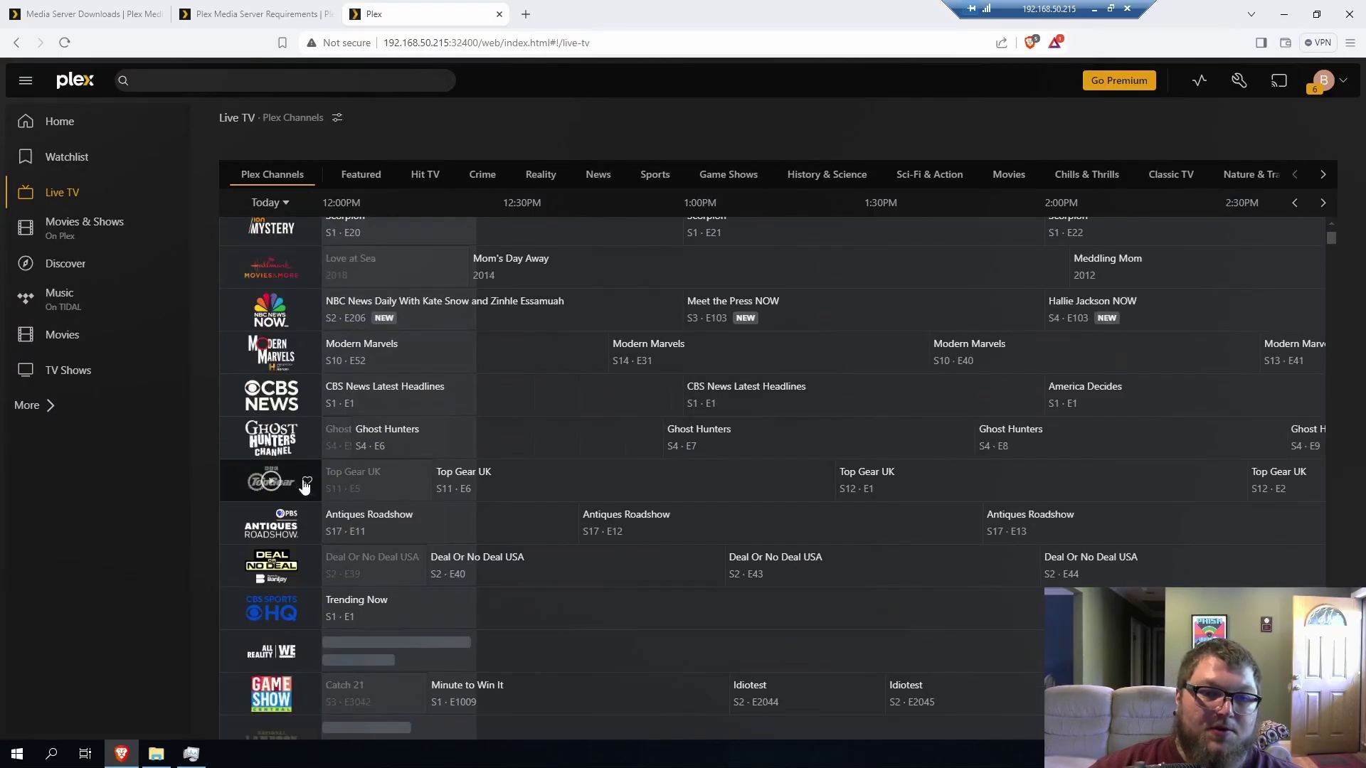
pyautogui.scroll(-3, 312, 521)
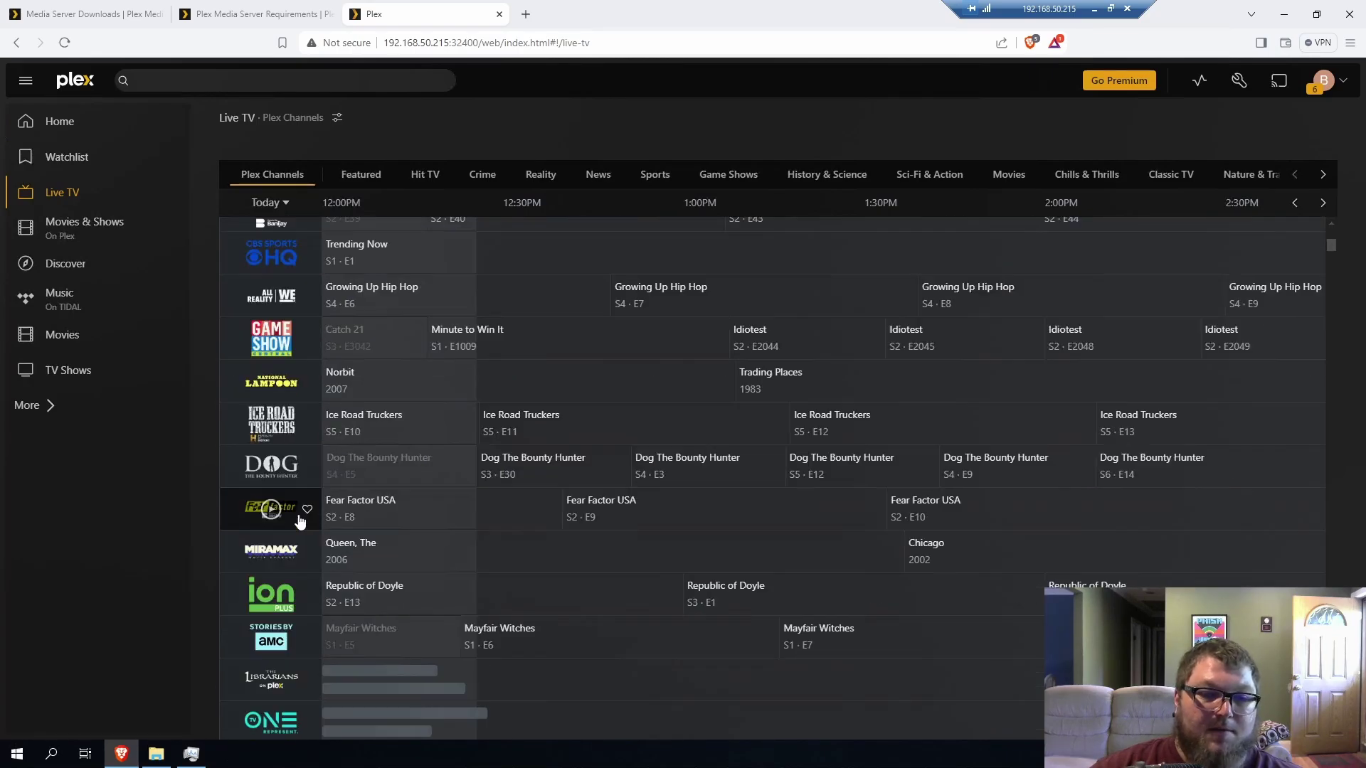
pyautogui.scroll(8, 293, 501)
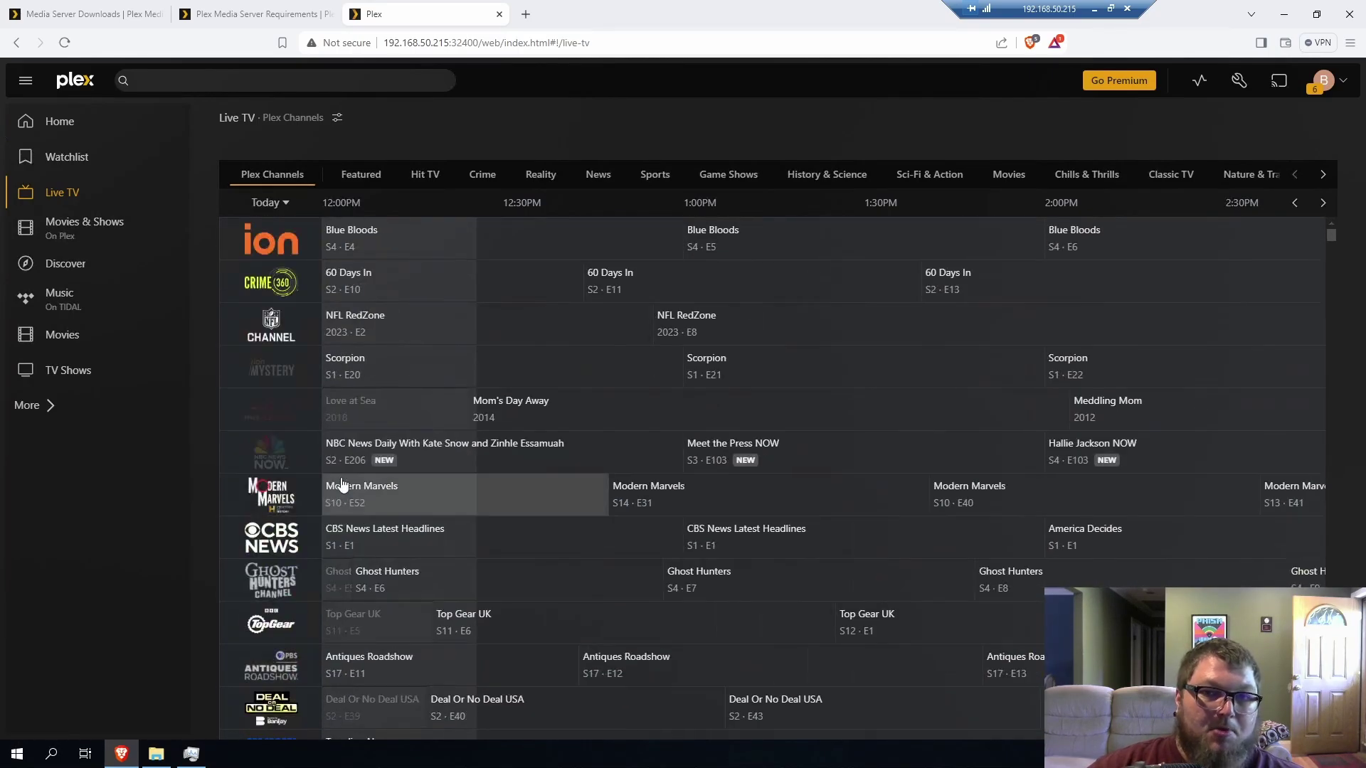
# - Scroll through the Movies & Shows catalogue
pyautogui.click(107, 224)
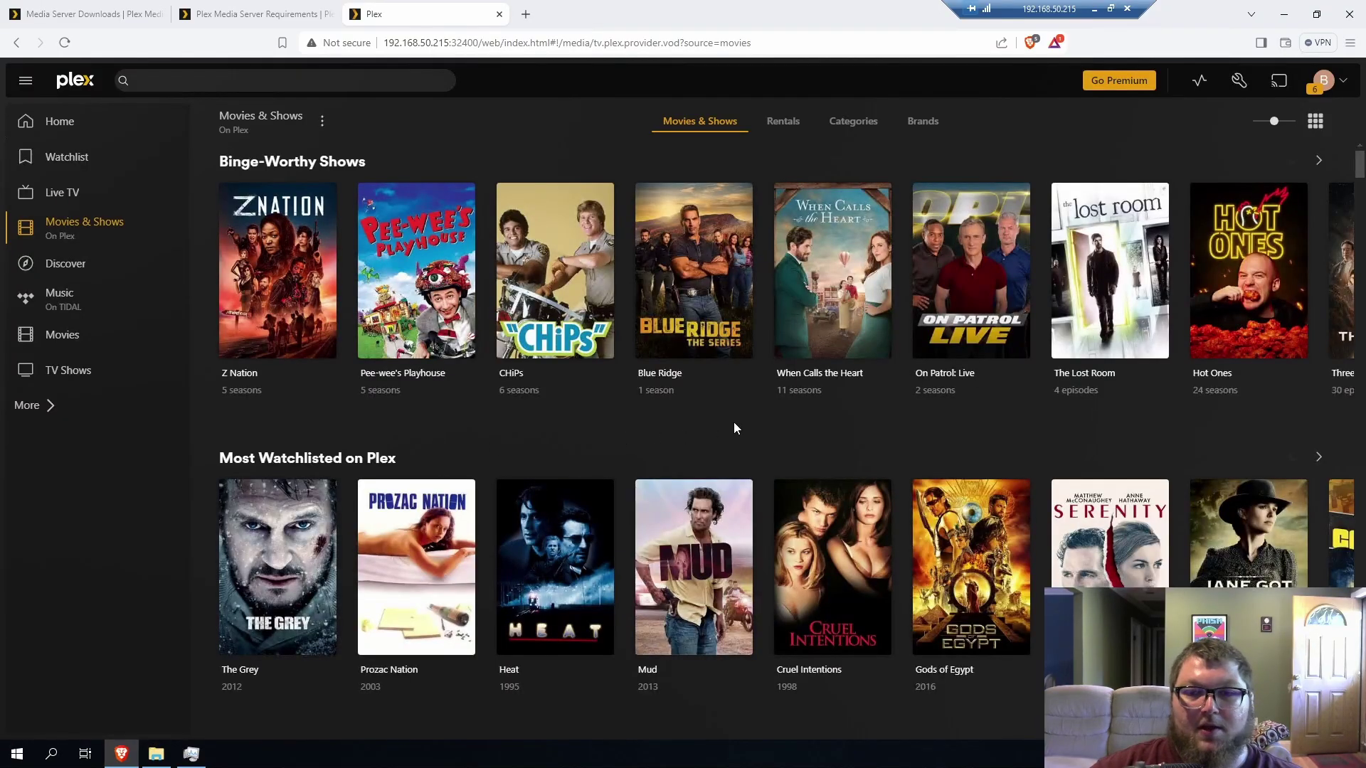
pyautogui.scroll(-1, 825, 420)
pyautogui.scroll(-4, 971, 454)
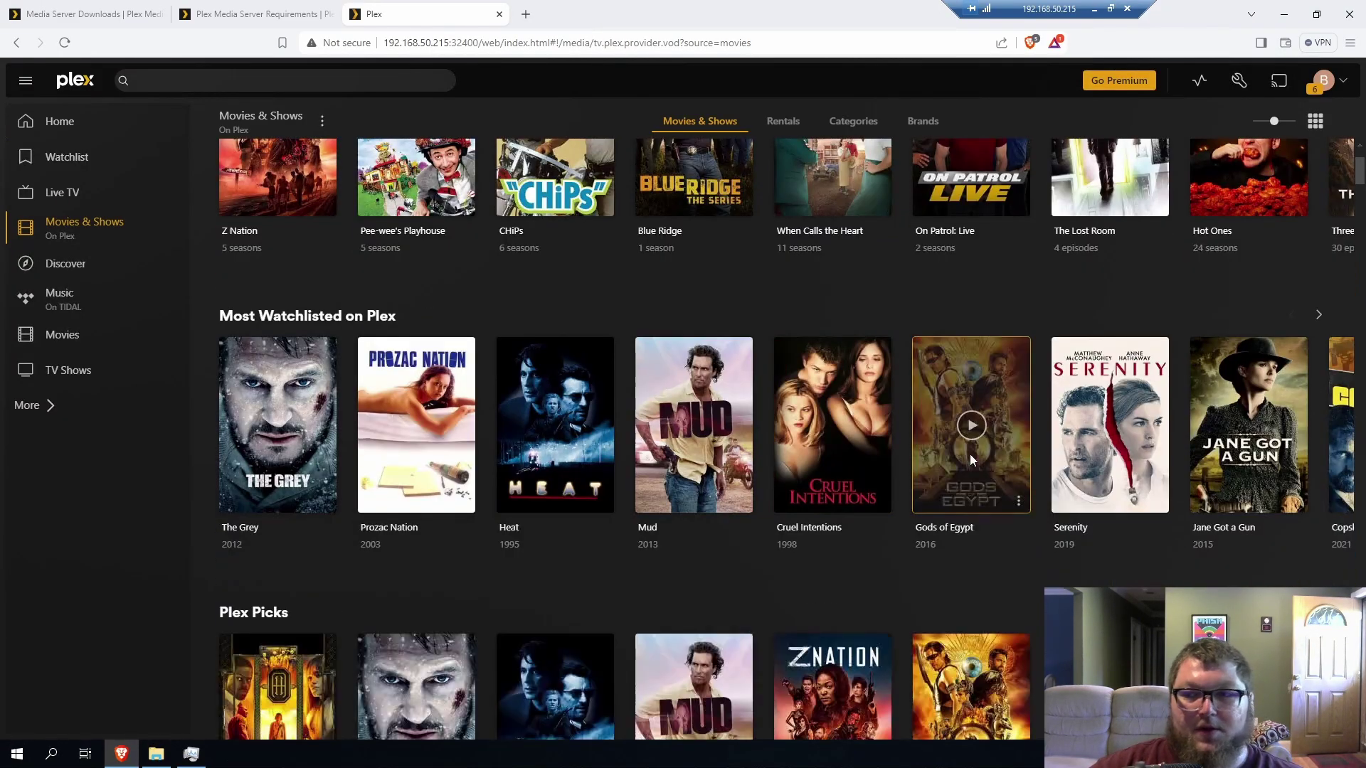
pyautogui.scroll(-3, 984, 459)
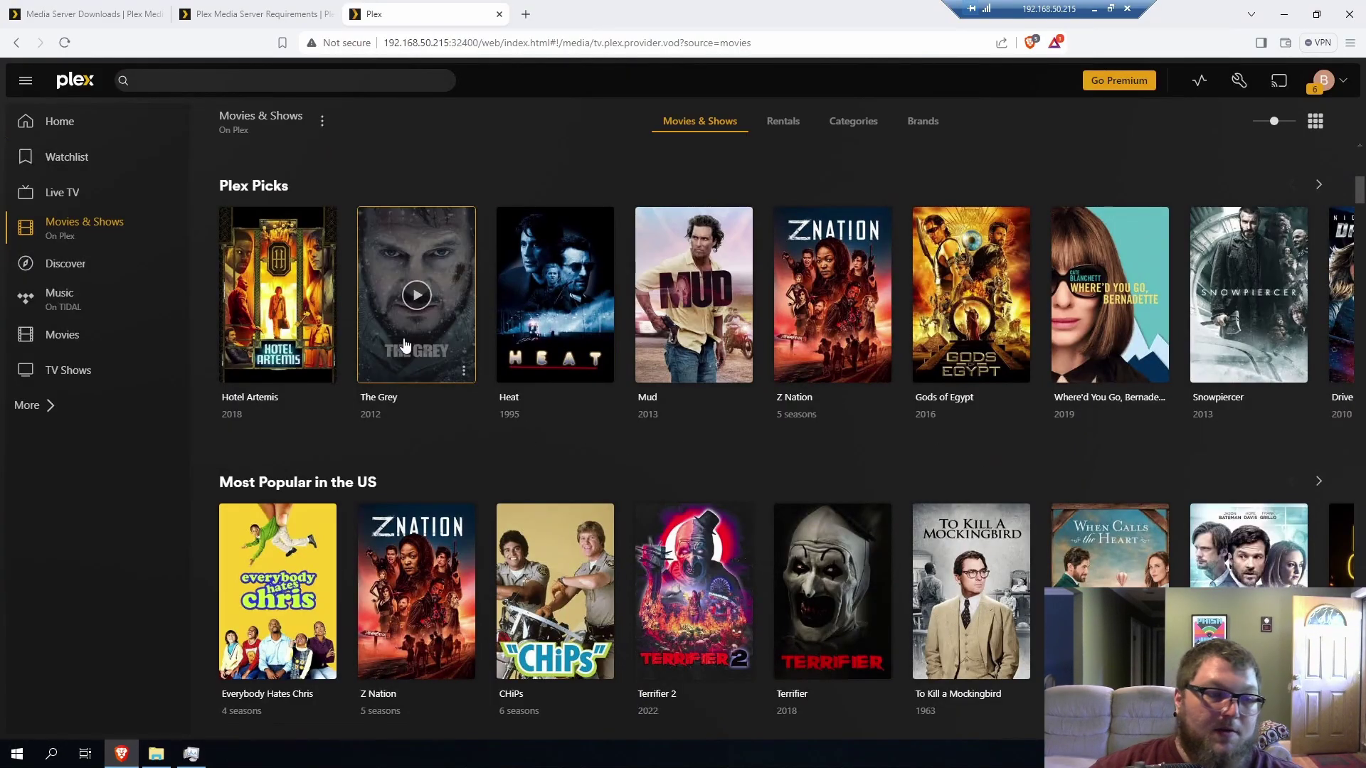
# - Look over the Discover trending page and Music on TIDAL, then return Home
pyautogui.click(87, 273)
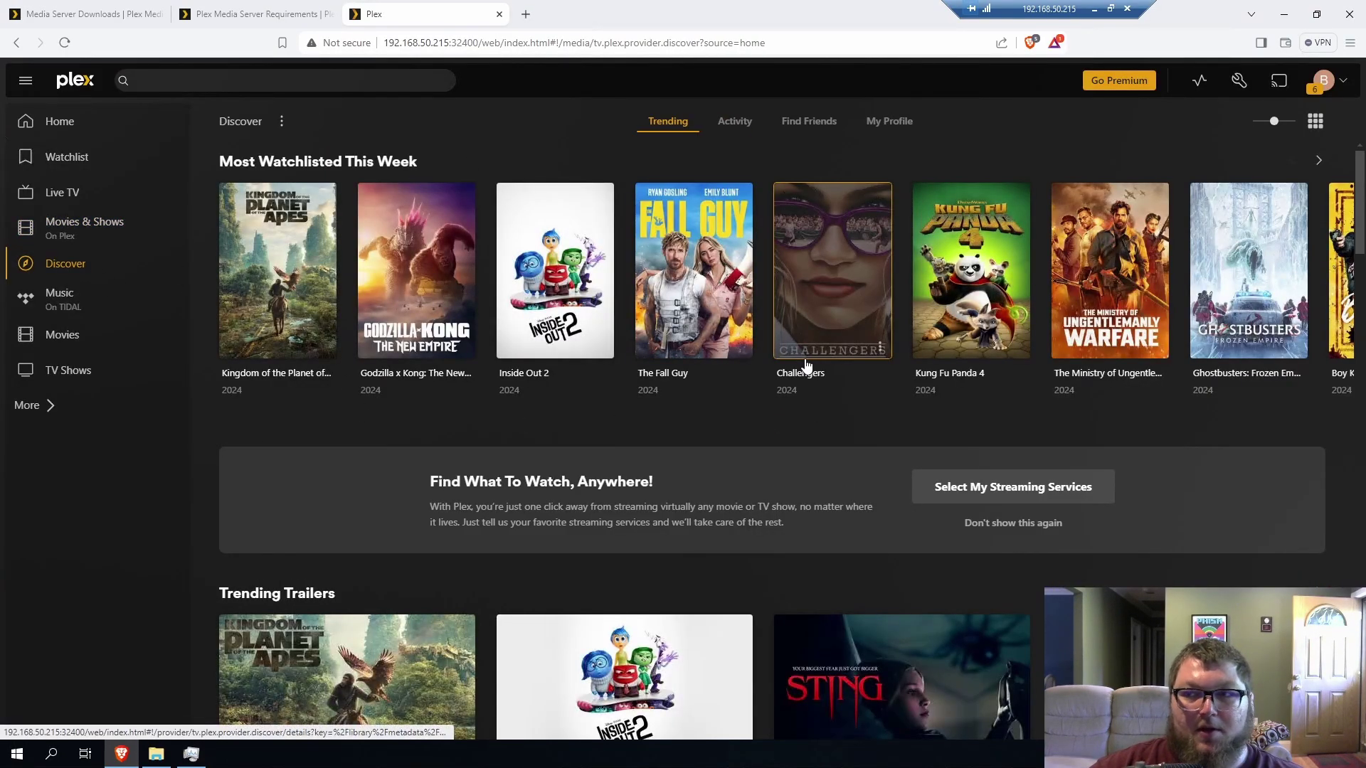
pyautogui.scroll(-2, 661, 387)
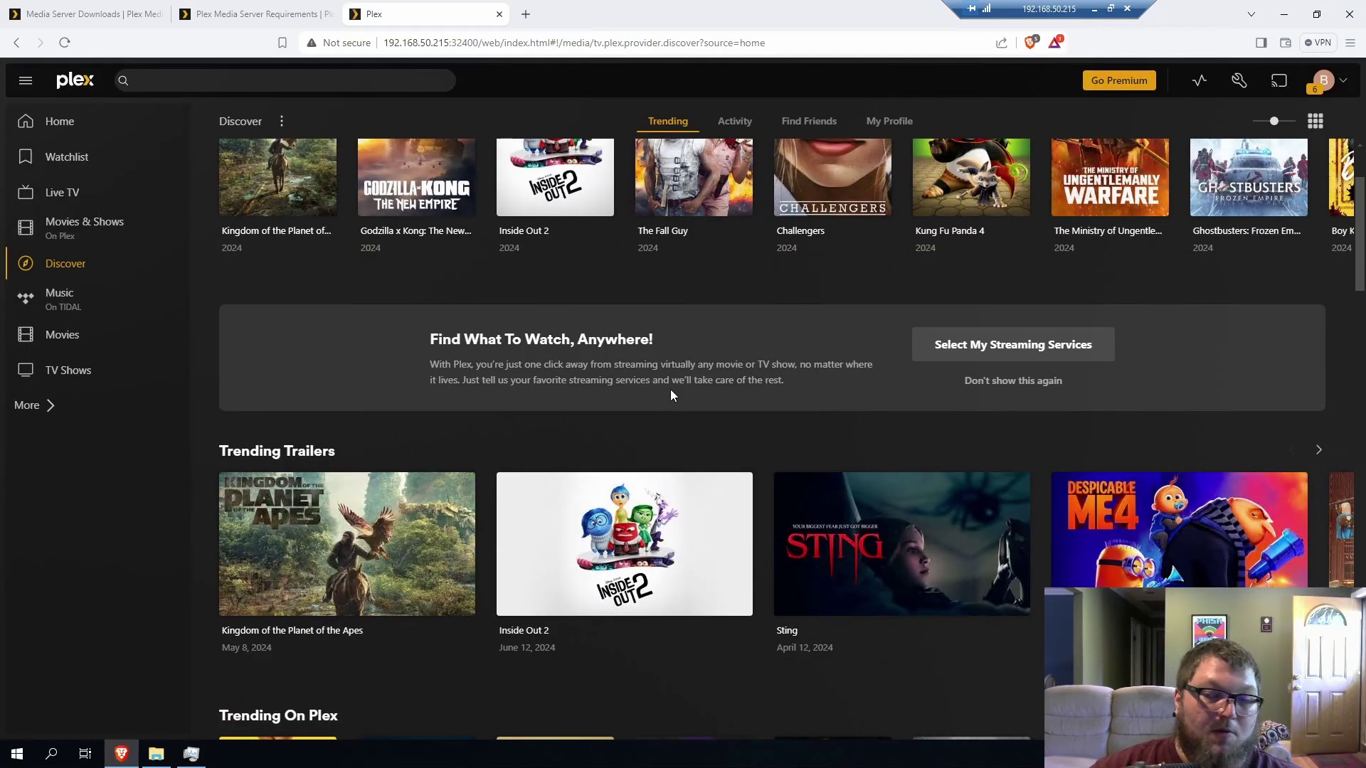
pyautogui.scroll(2, 670, 390)
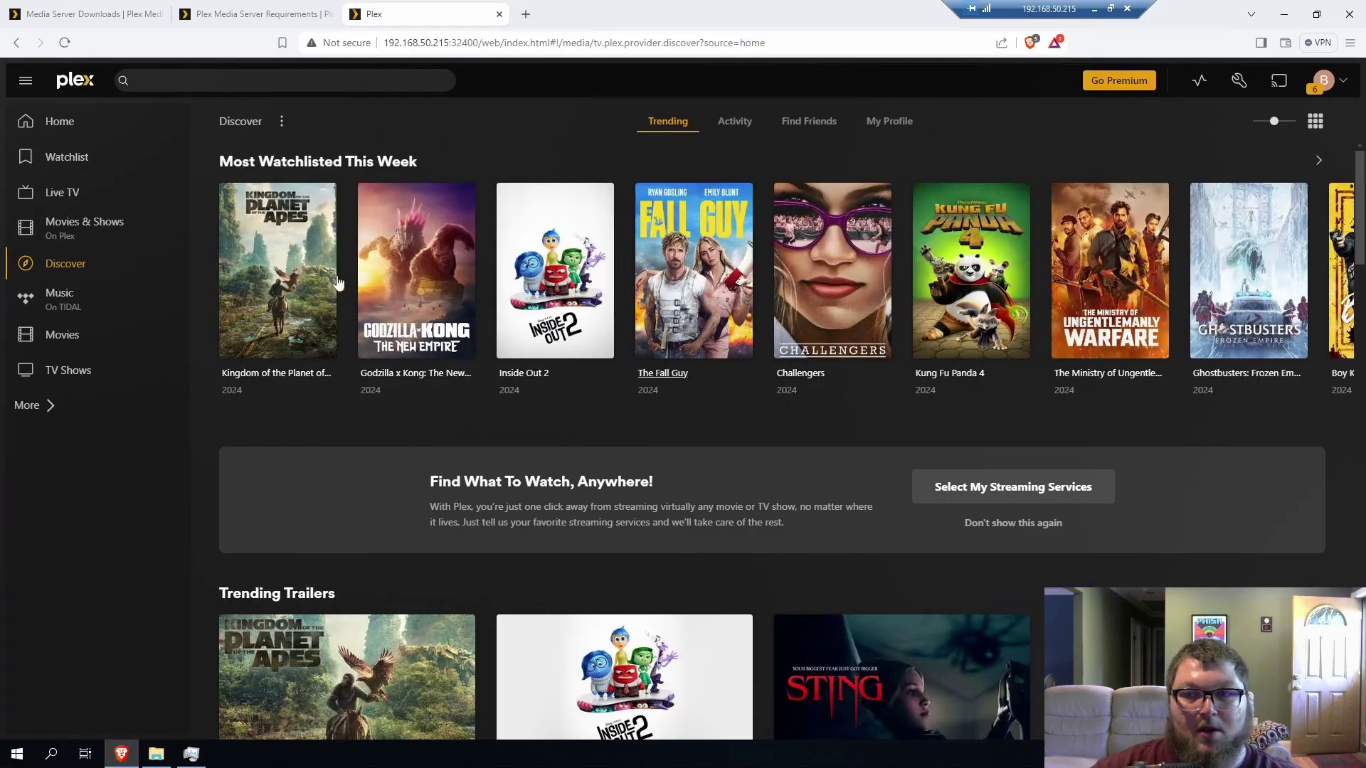
pyautogui.click(80, 313)
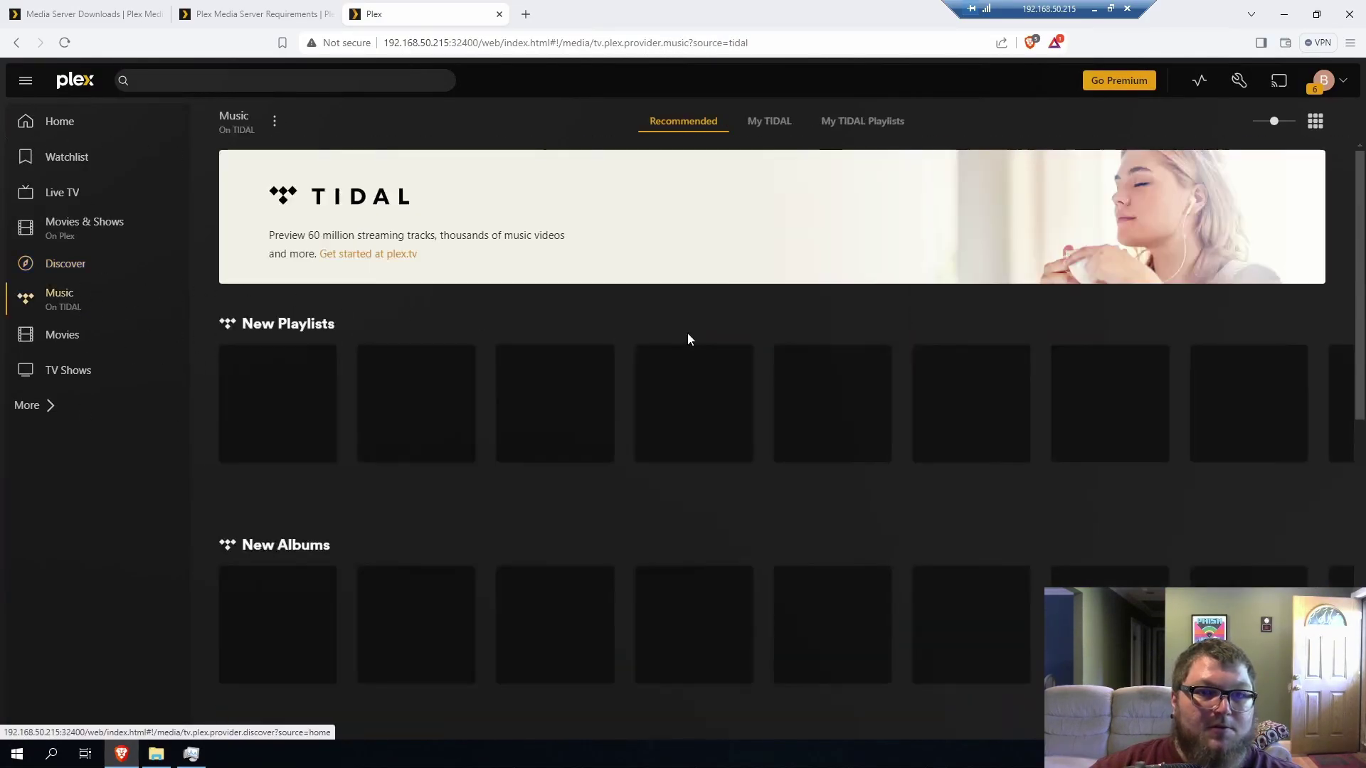
pyautogui.click(70, 132)
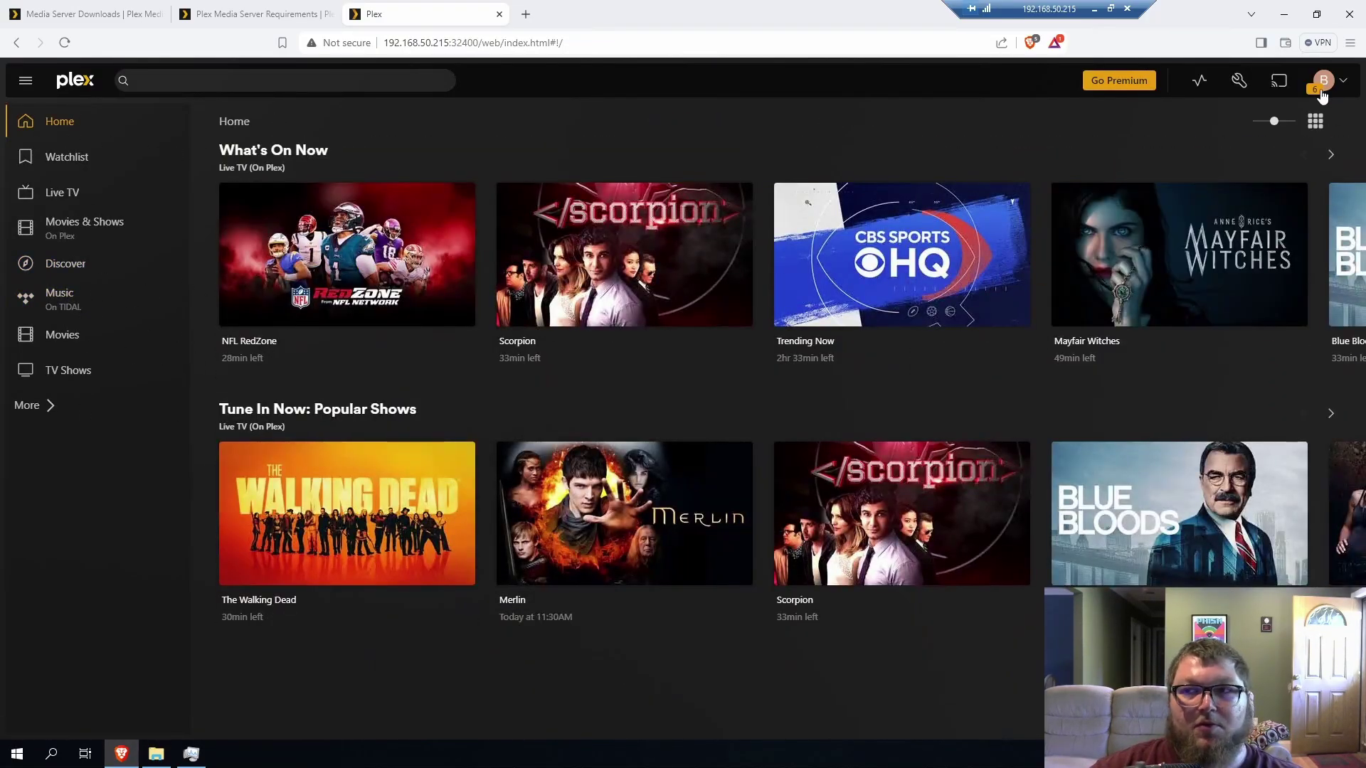